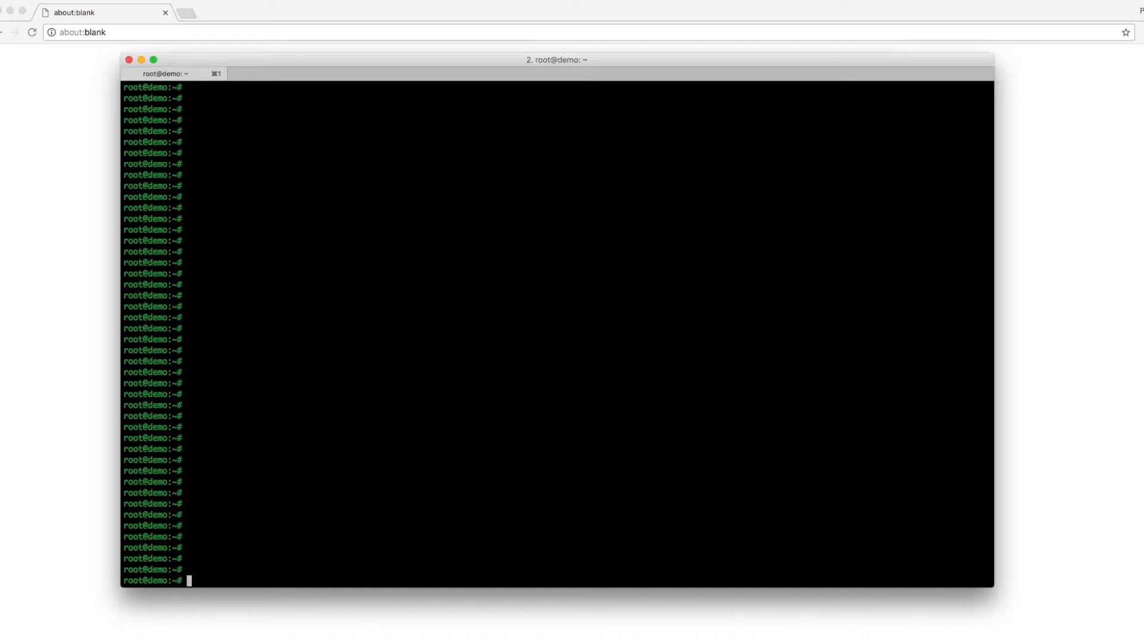
Rerun the Skopos docker run command from shell history to start opsani/skopos:edge.
key(ctrl+r)
text(run)
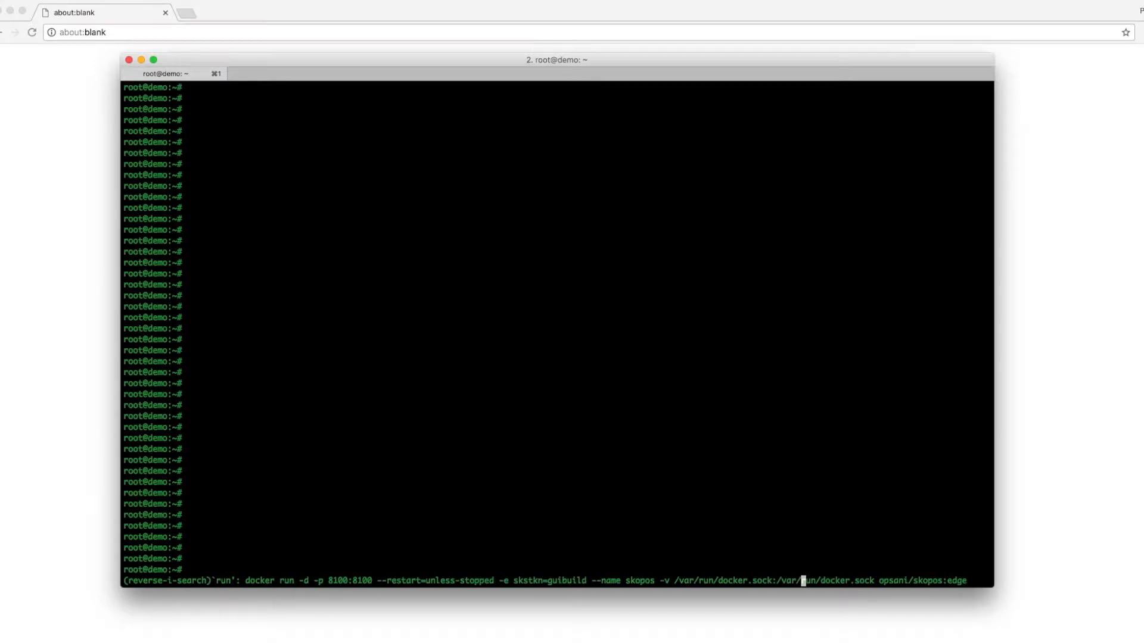
key(Return)
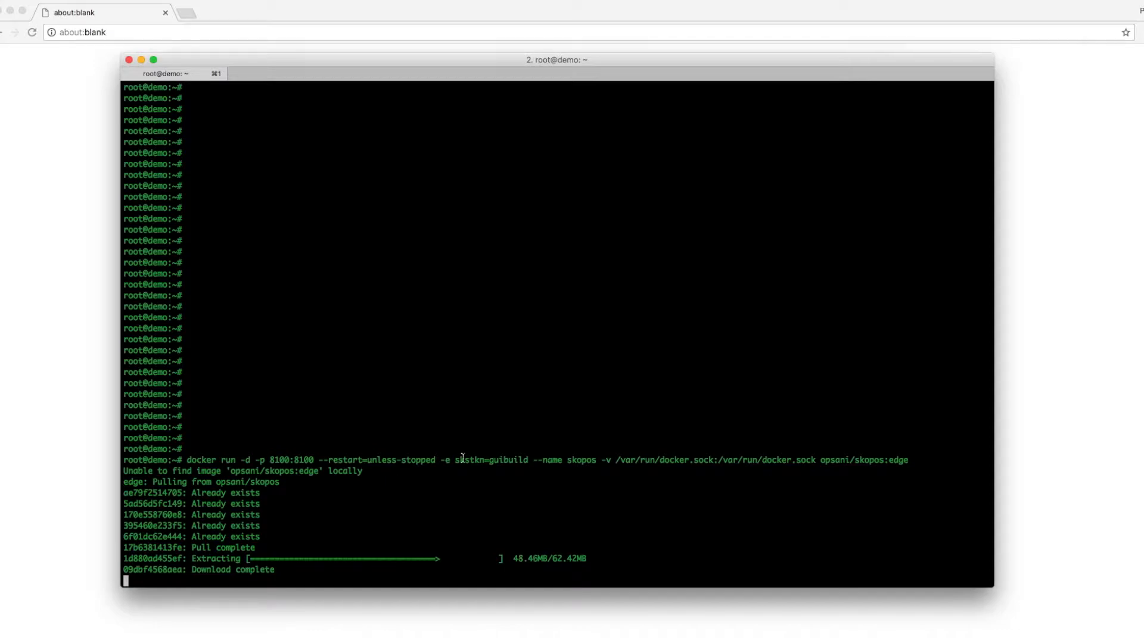
Copy port 8100 and bring the browser forward with its address bar selected.
double_click(280, 460)
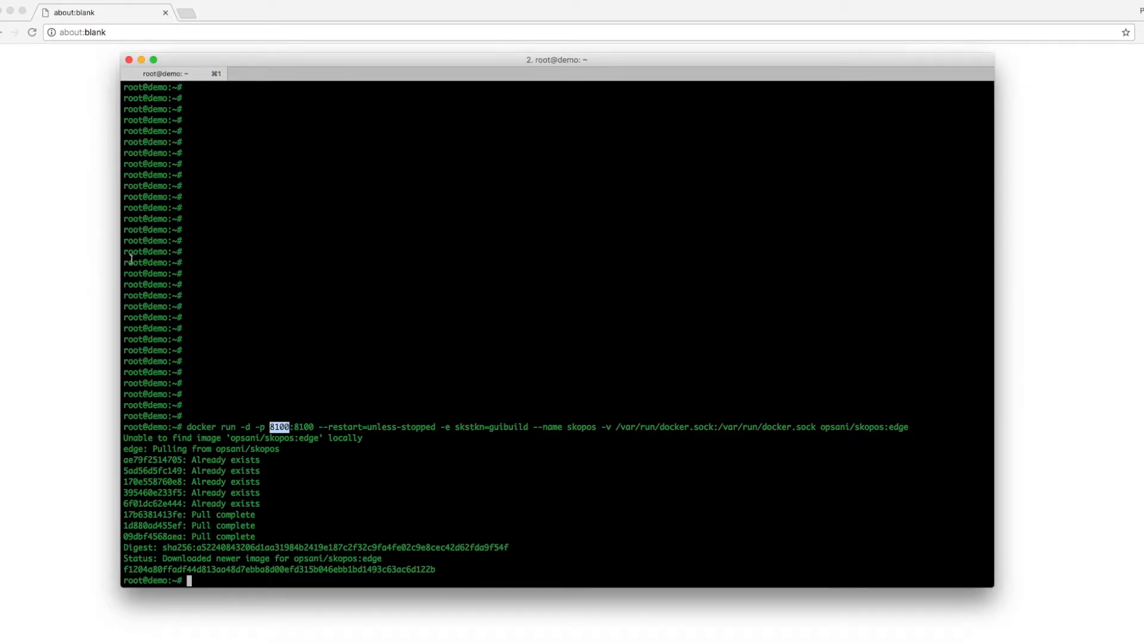
key(super+Tab)
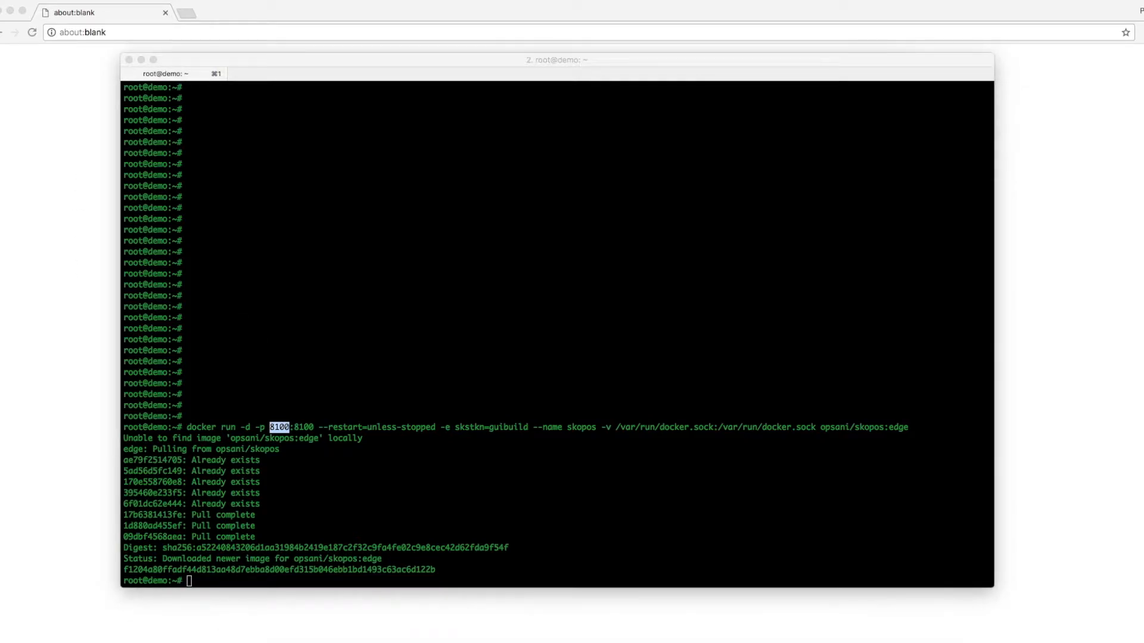
click(77, 245)
click(123, 34)
text(http://demo.opsani.com:8100/)
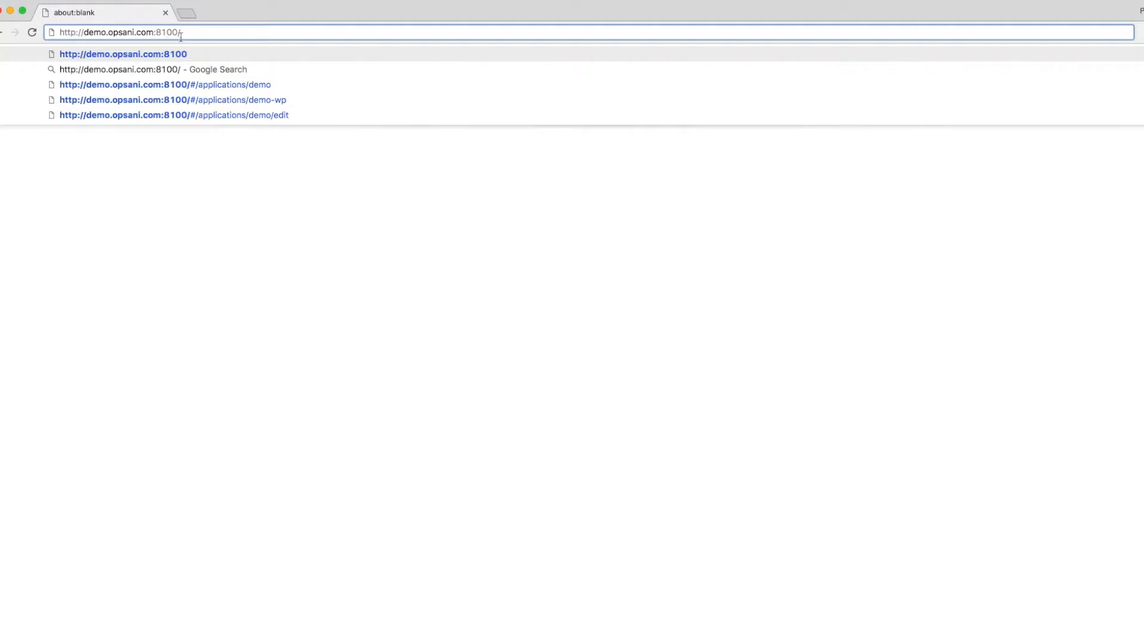
key(Return)
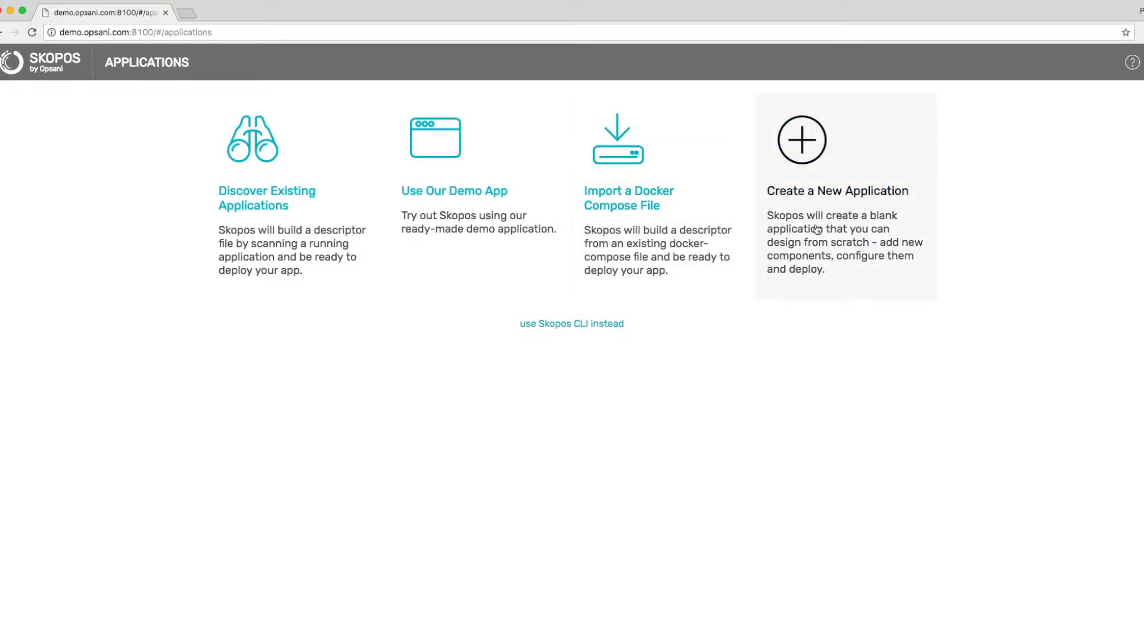
Create a blank Docker Swarm application named demo-wp.
click(816, 230)
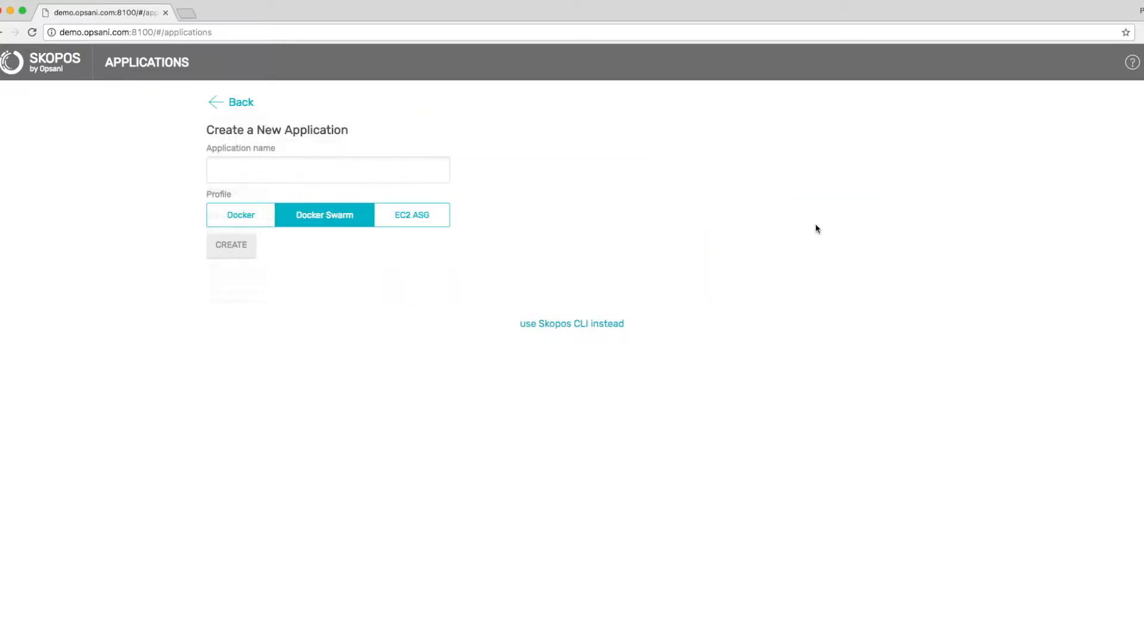
click(280, 173)
text(demo-wp)
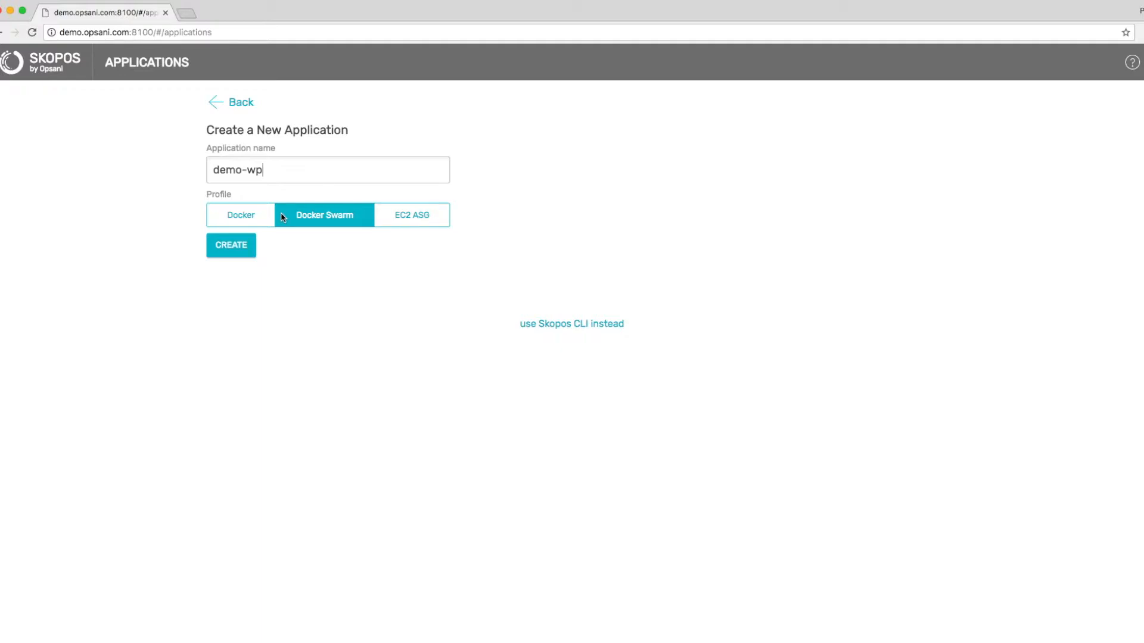
click(243, 249)
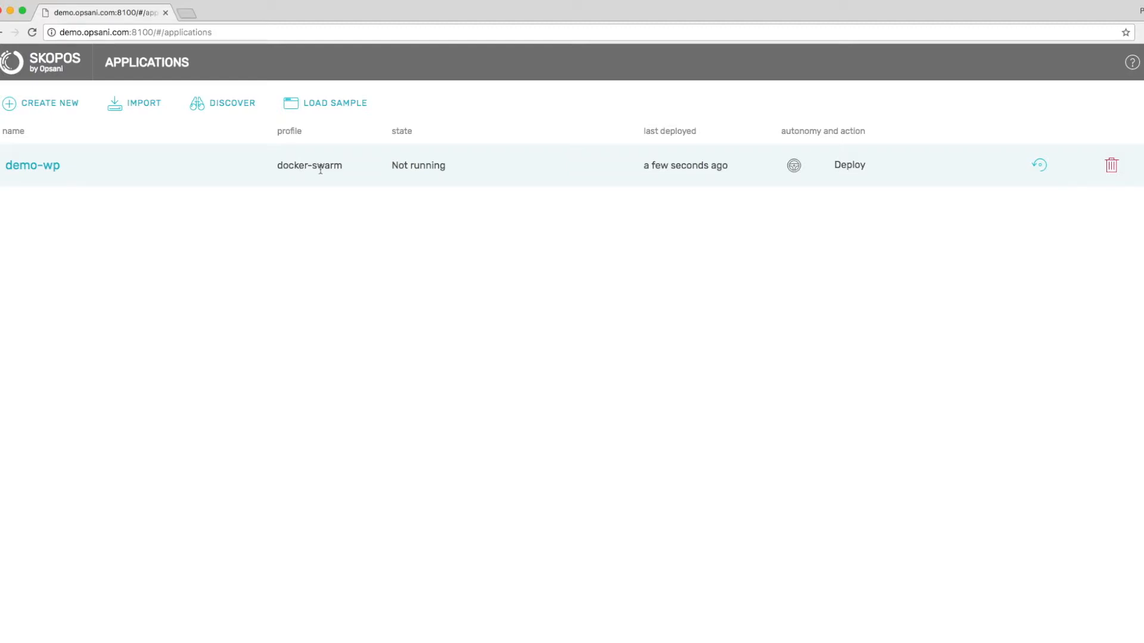
Open demo-wp in edit mode and show the list of addable items.
click(54, 166)
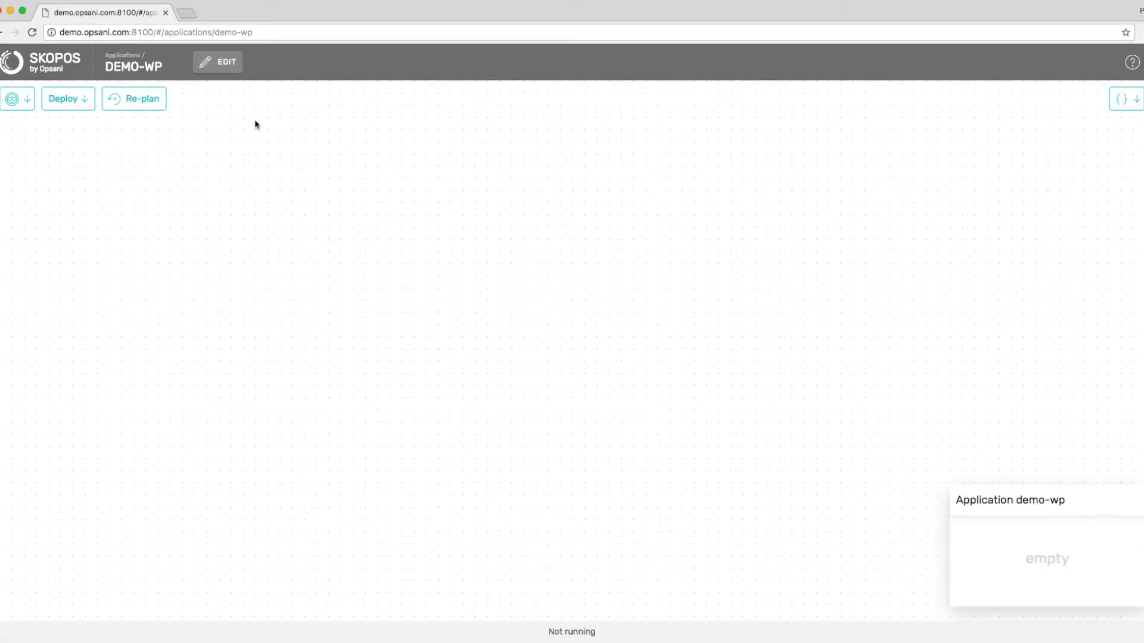
click(225, 70)
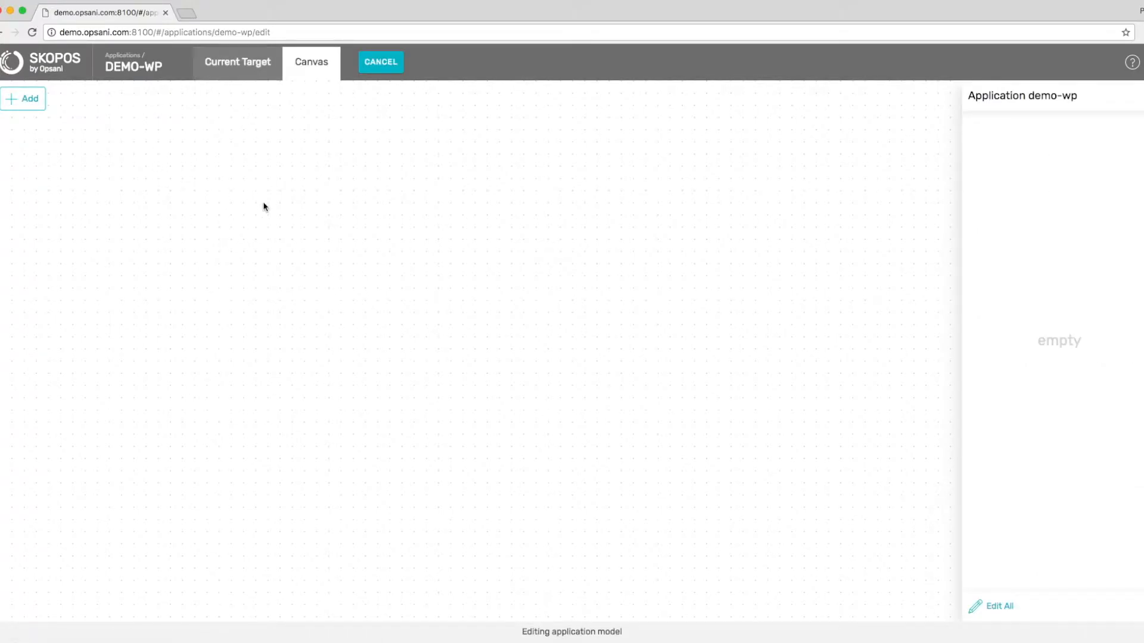
click(27, 99)
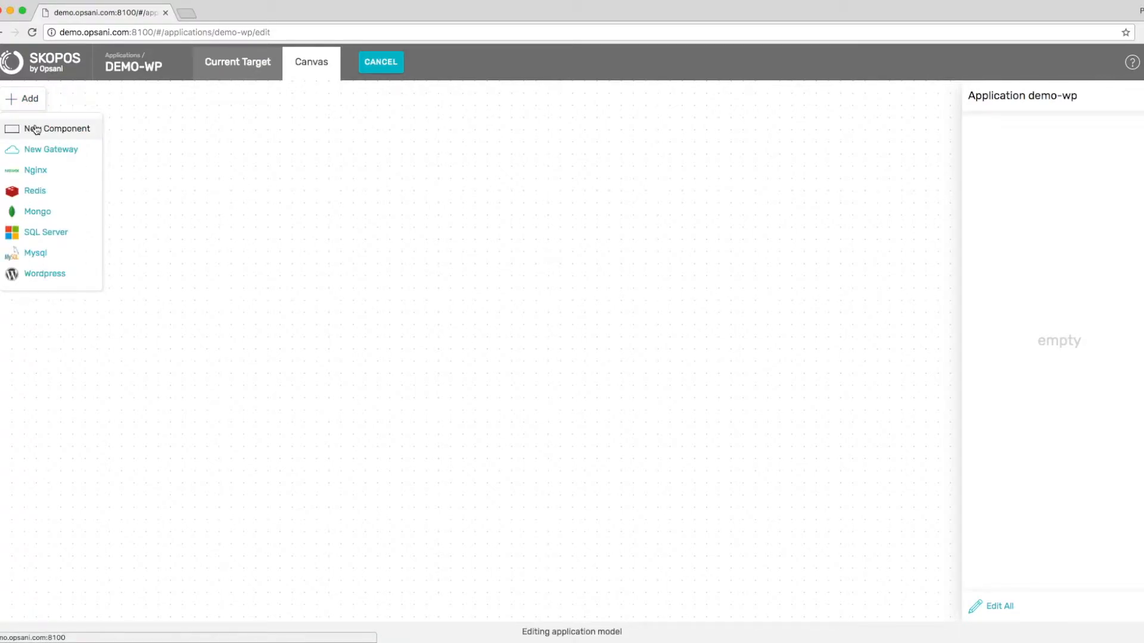
Place a new component on the canvas, named wp, using the wordpress image.
click(36, 130)
drag(91, 140, 443, 197)
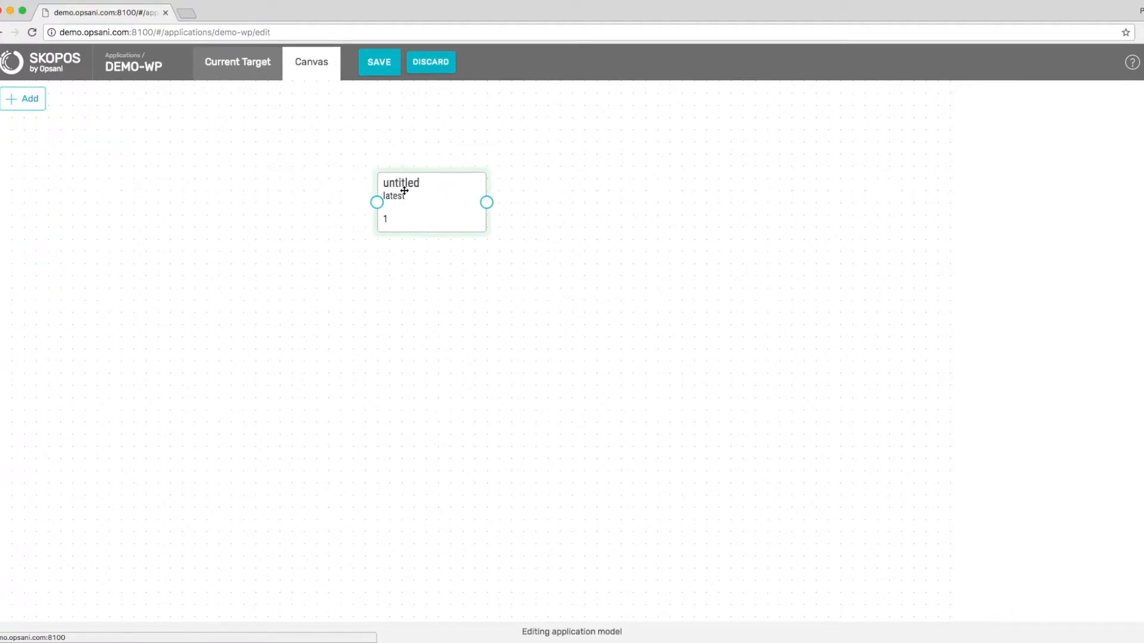
click(995, 143)
key(super+a)
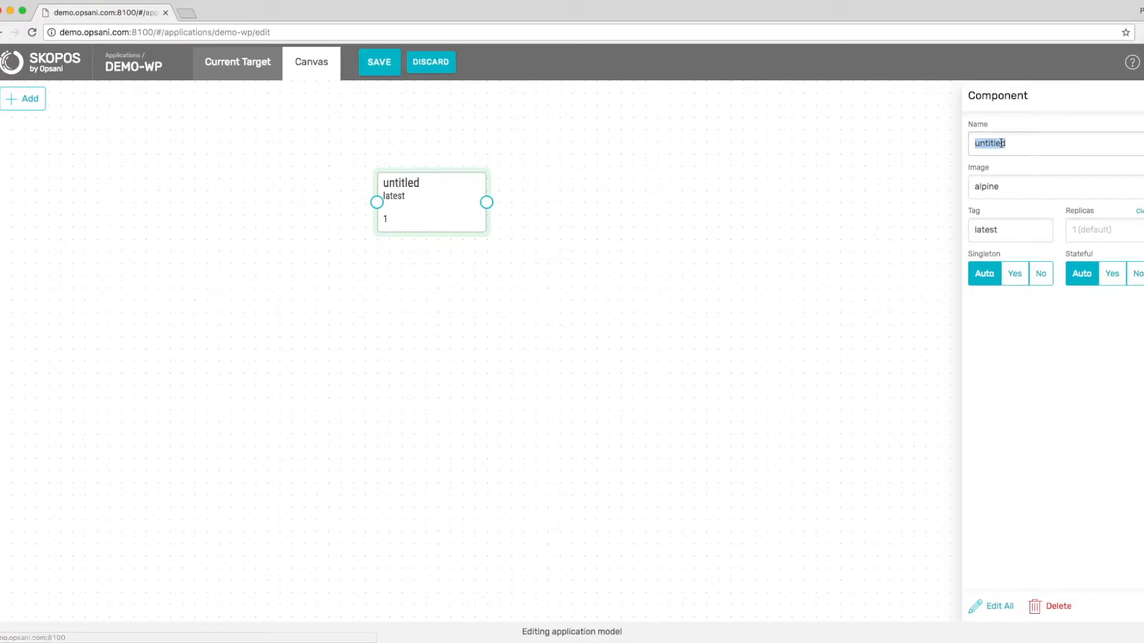
text(wp)
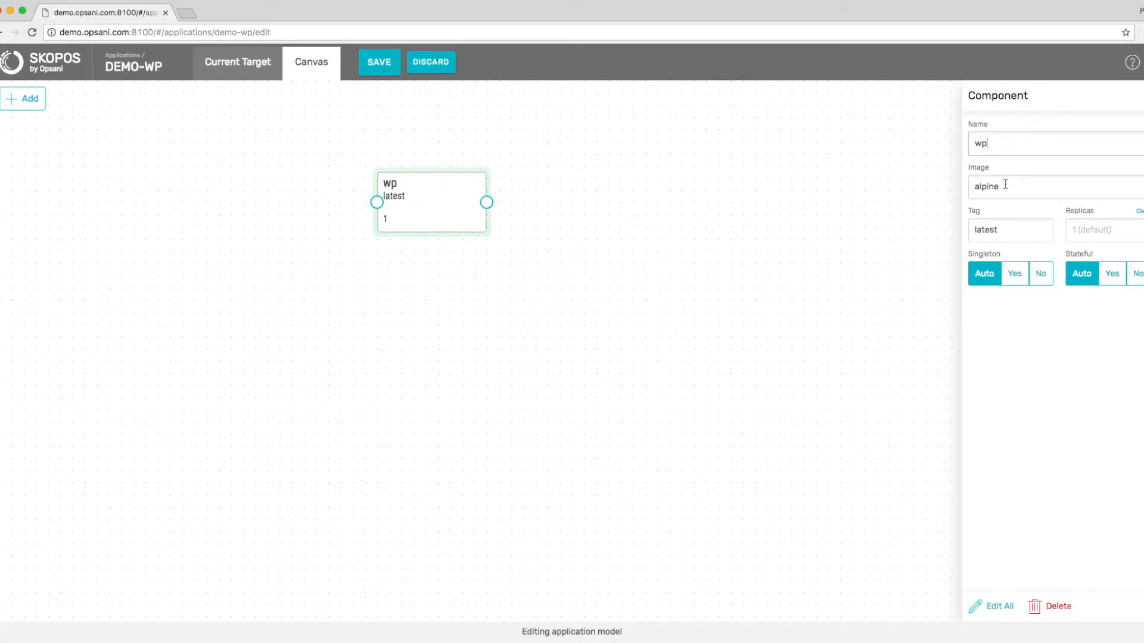
click(1005, 184)
key(super+a)
text(wordpress)
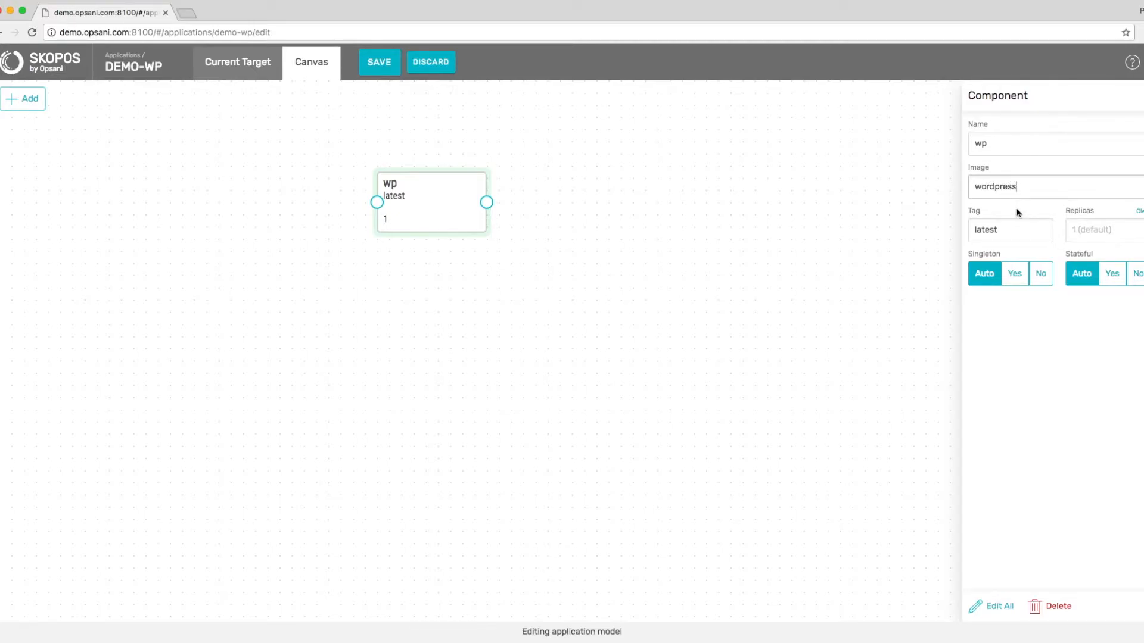
click(27, 98)
Add a component db right of wp with image mysql, tag 5.7, and expand all its settings.
click(38, 128)
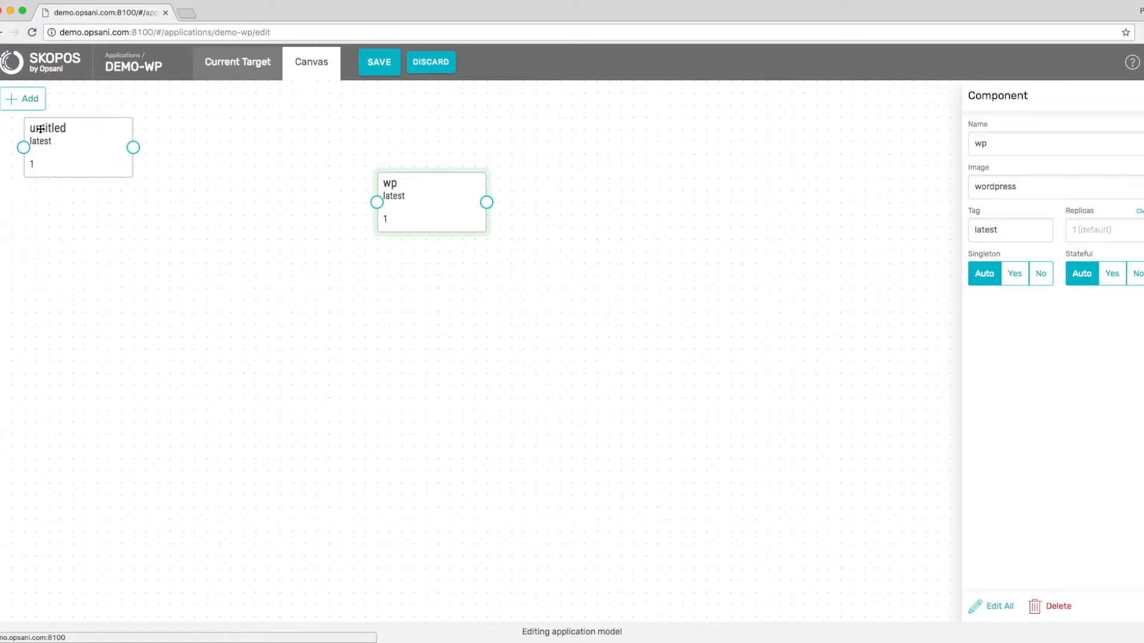
drag(84, 132, 692, 189)
click(693, 189)
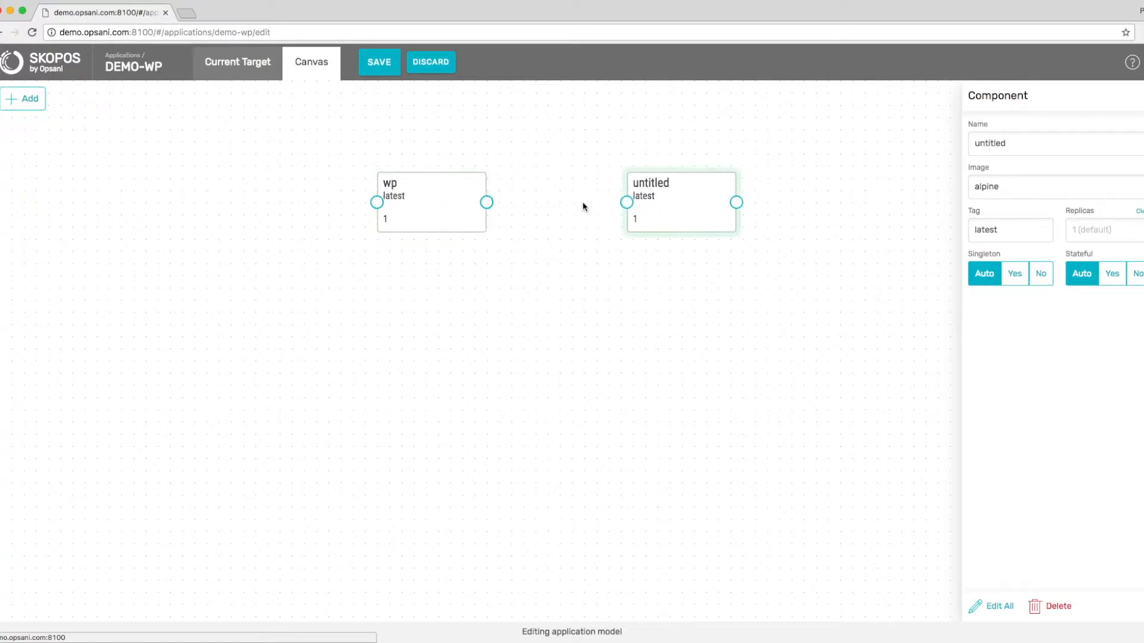
double_click(1000, 145)
text(db)
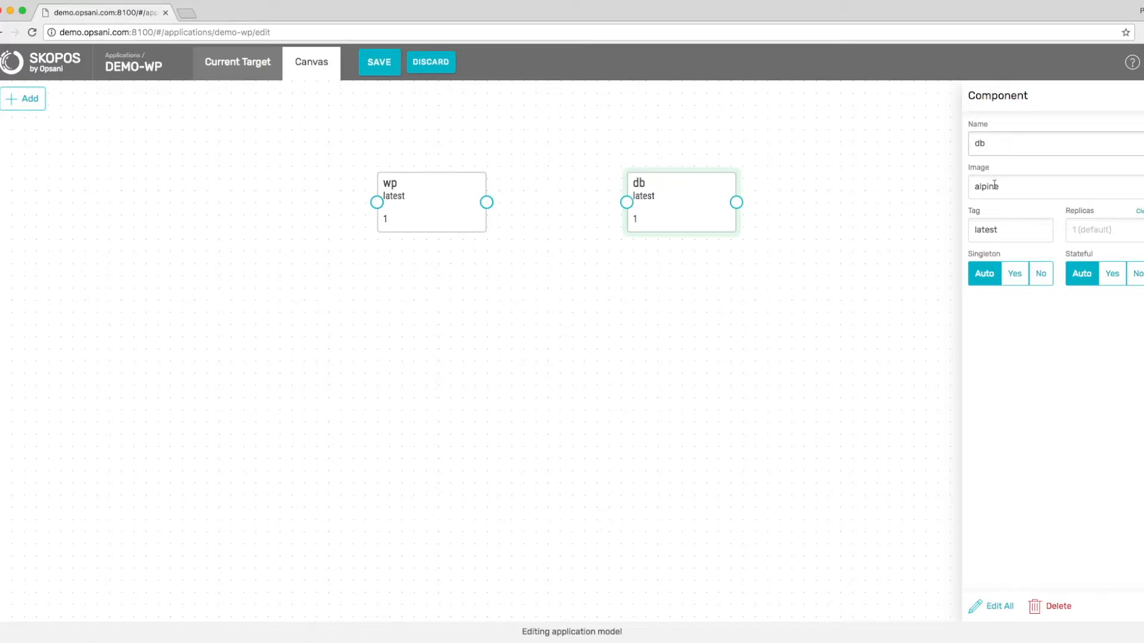
double_click(994, 185)
text(mysql)
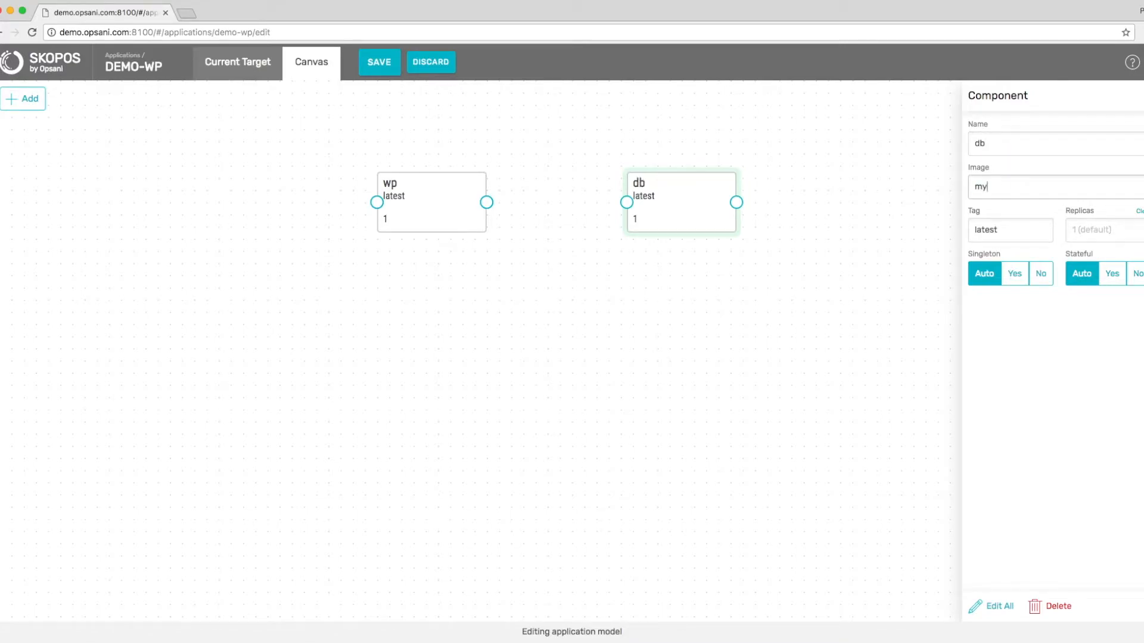
double_click(991, 228)
text(5.7)
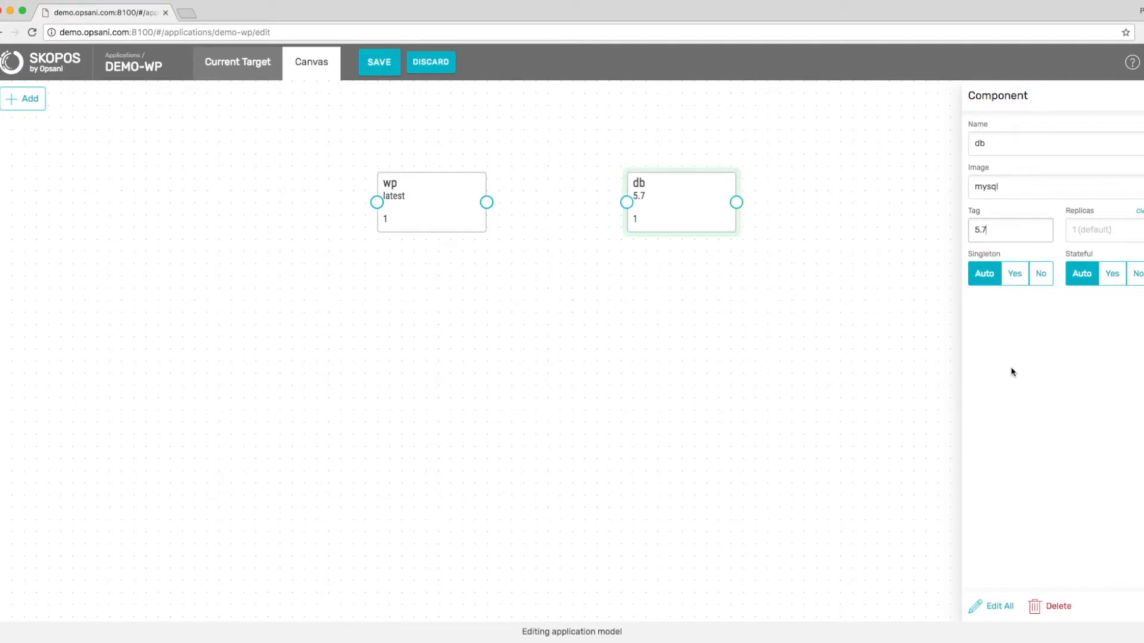
click(998, 606)
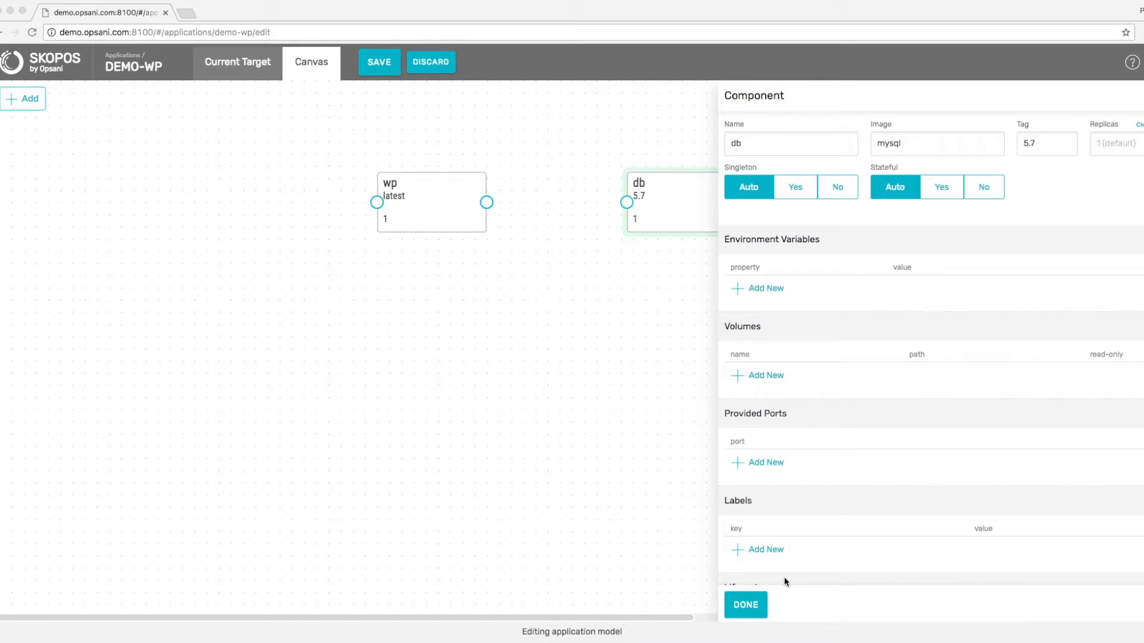
Add a MYSQL_ROOT_PASSWORD environment variable to db holding the root password.
click(796, 317)
click(757, 289)
click(775, 290)
double_click(776, 291)
text(MYSQL_ROOT_PASSWORD)
click(912, 286)
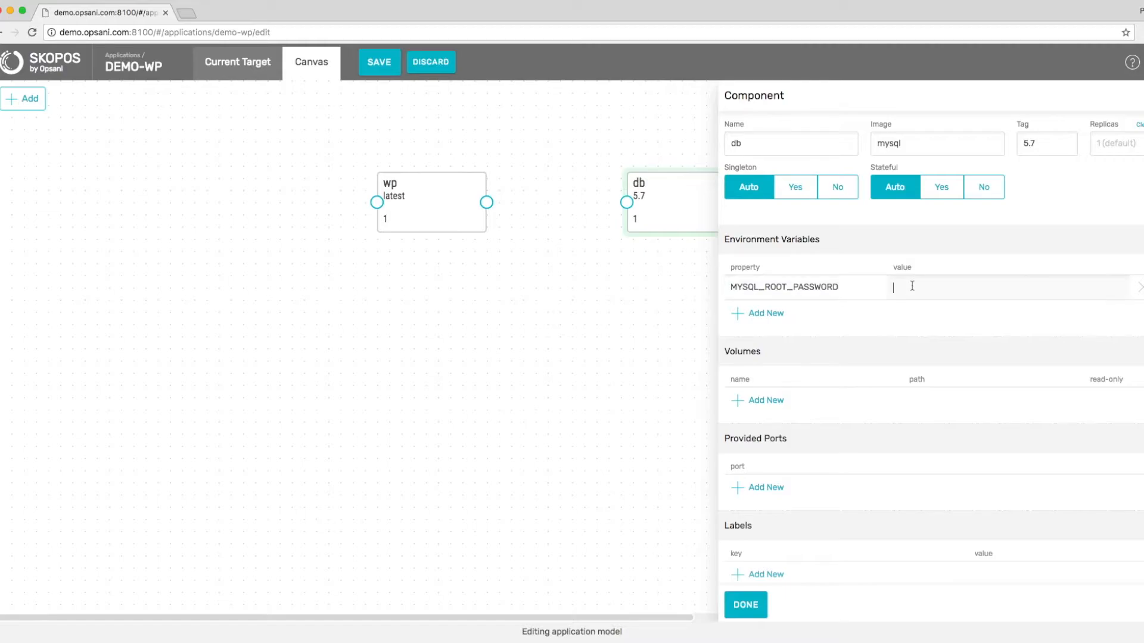
text(example)
Add a volume named db mounted at /var/lib/mysql and finish editing db.
click(766, 401)
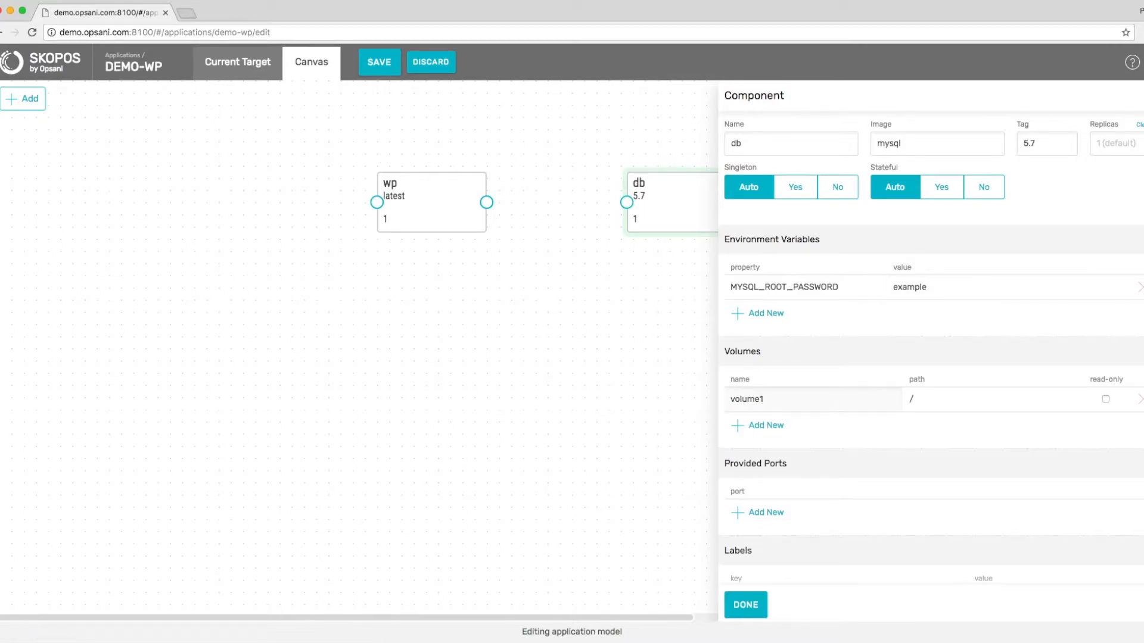
double_click(731, 398)
text(db)
click(921, 401)
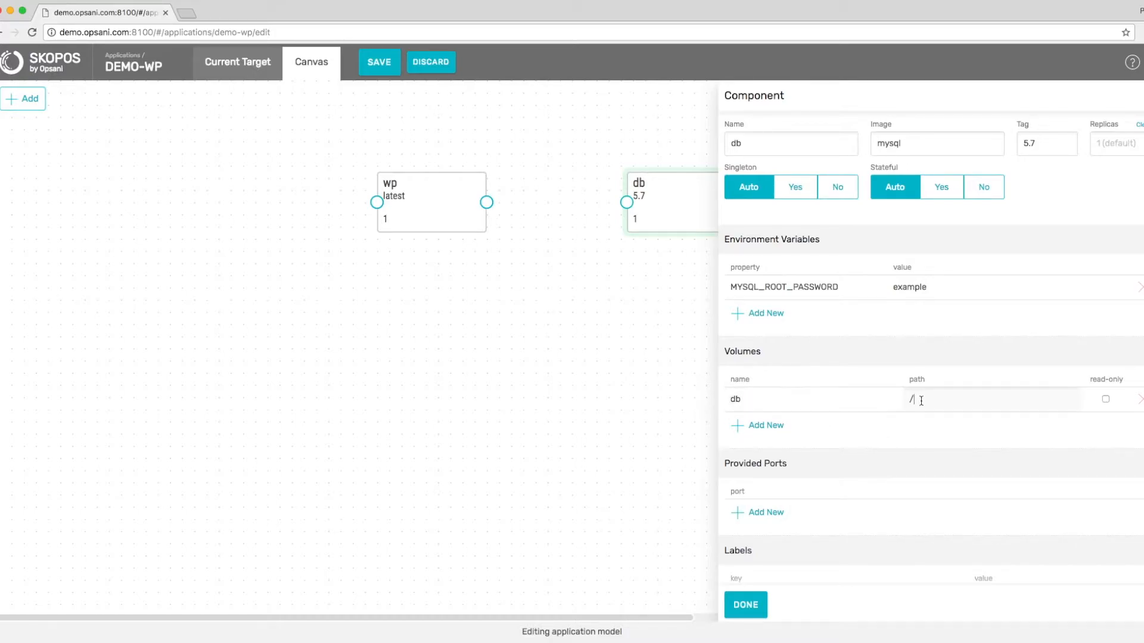
key(super+Tab)
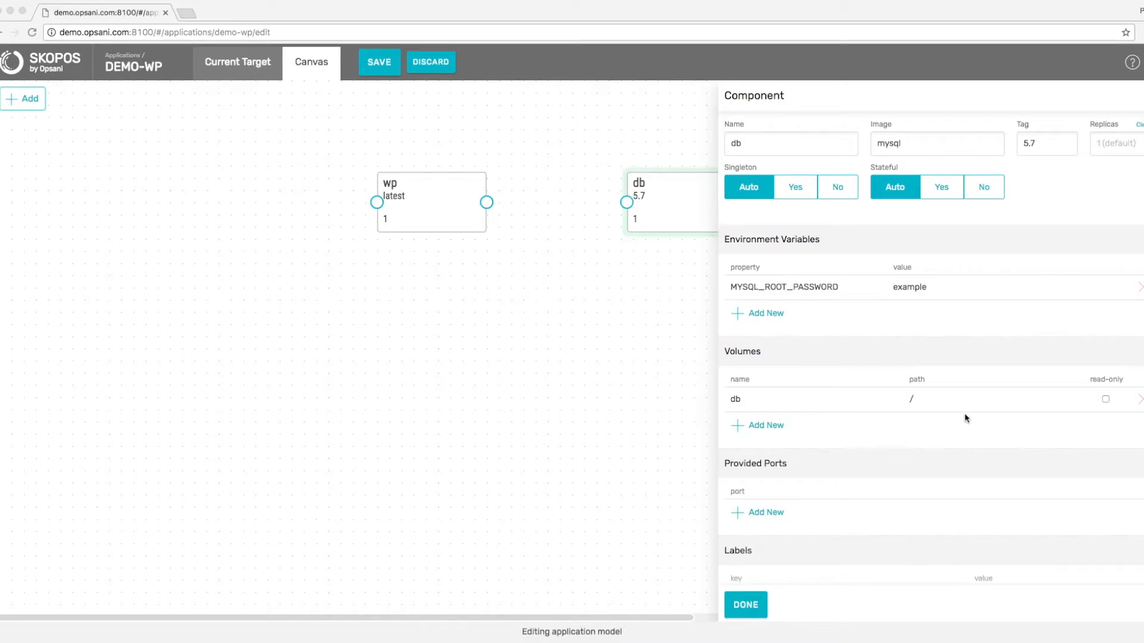
click(945, 401)
key(BackSpace)
text(/var/lib/mysql)
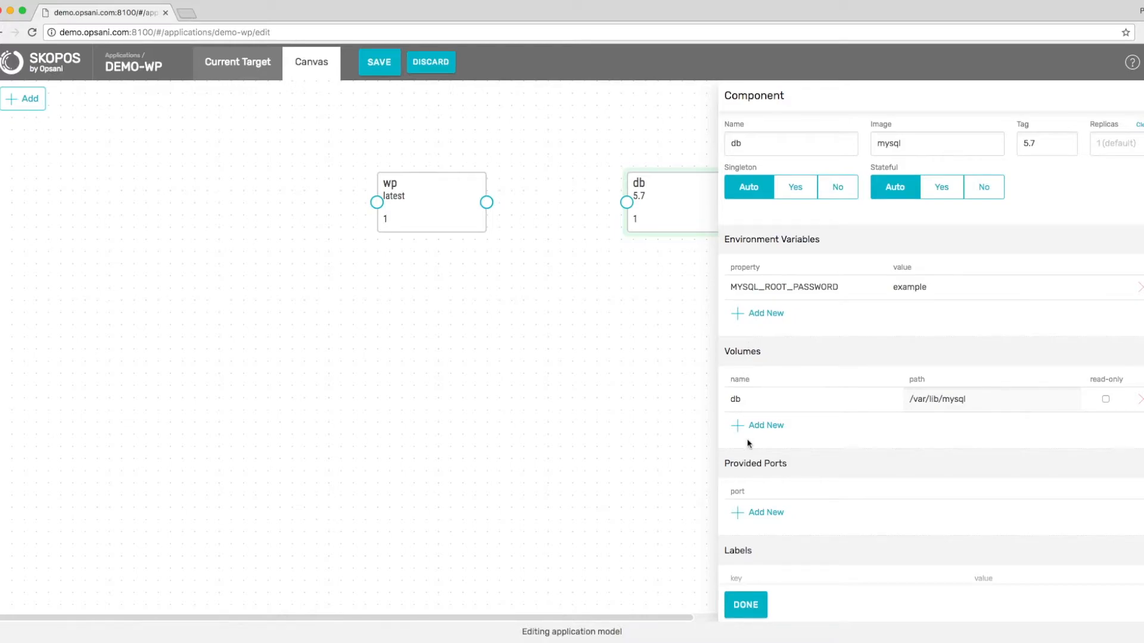
click(754, 607)
Open wp's full settings and add the variable WORDPRESS_DB_HOST set to db.
click(444, 193)
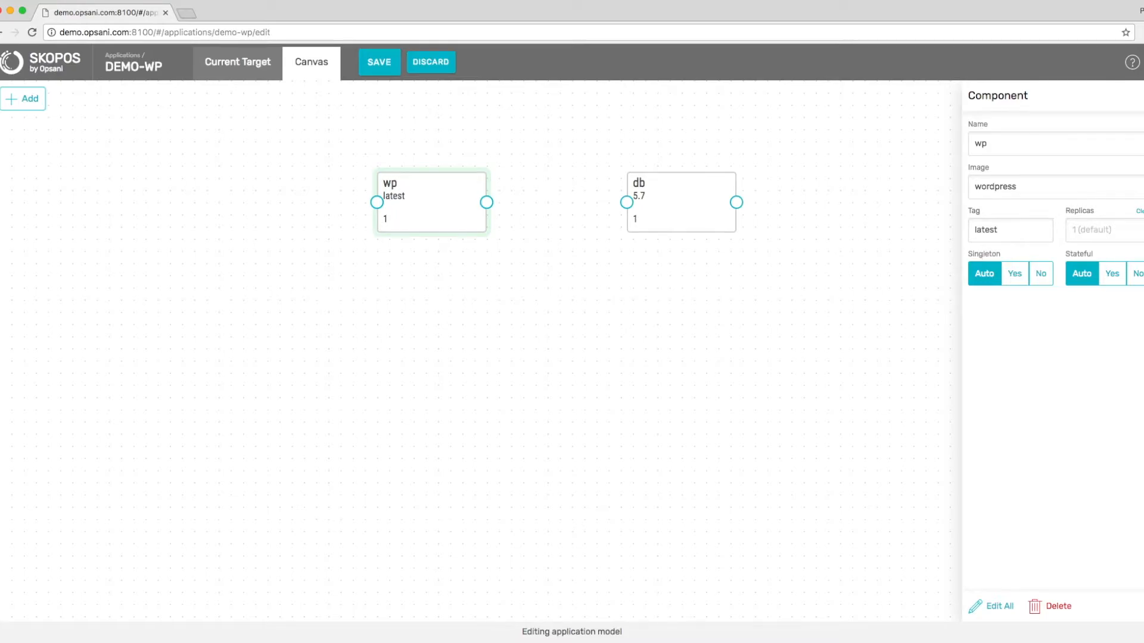
click(985, 606)
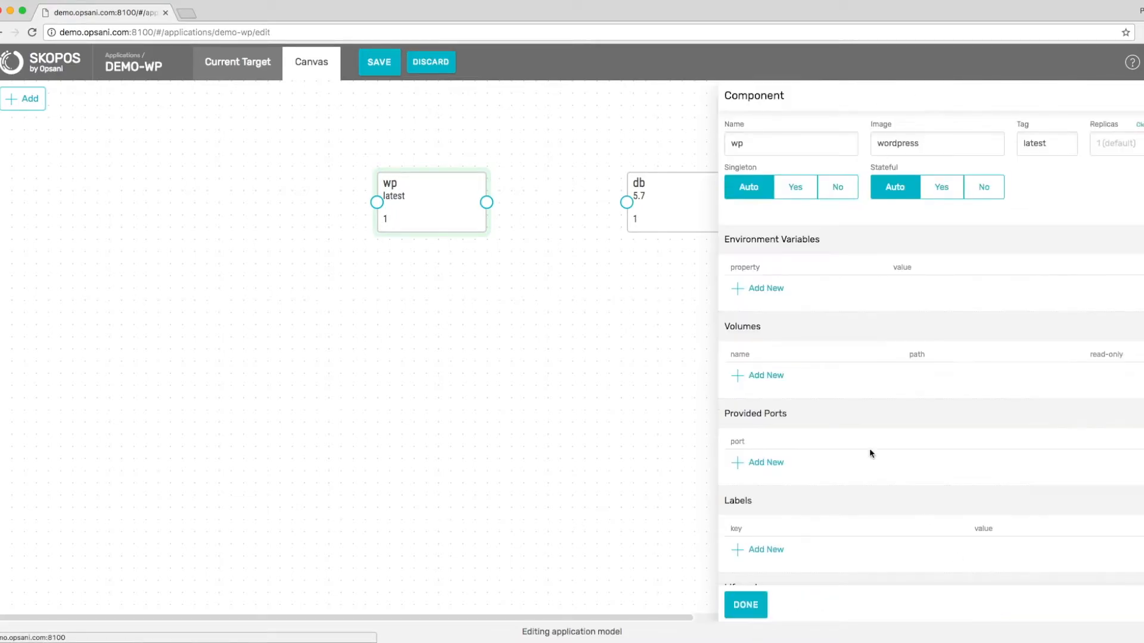
click(756, 289)
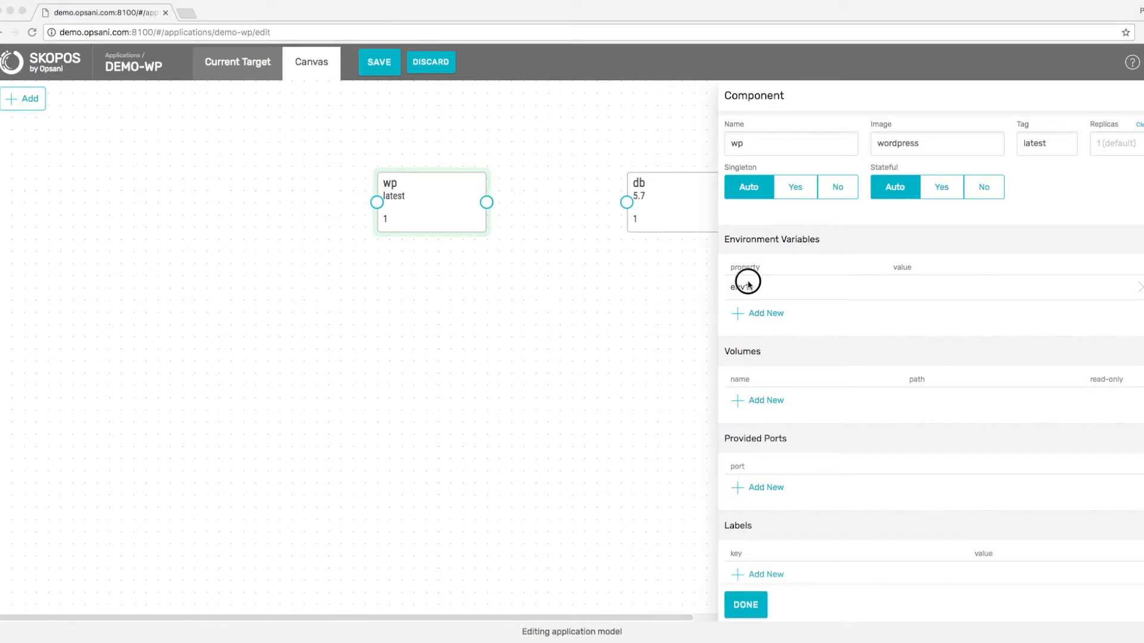
double_click(744, 280)
text(WORDPRESS_DB_HOST)
click(911, 288)
text(db)
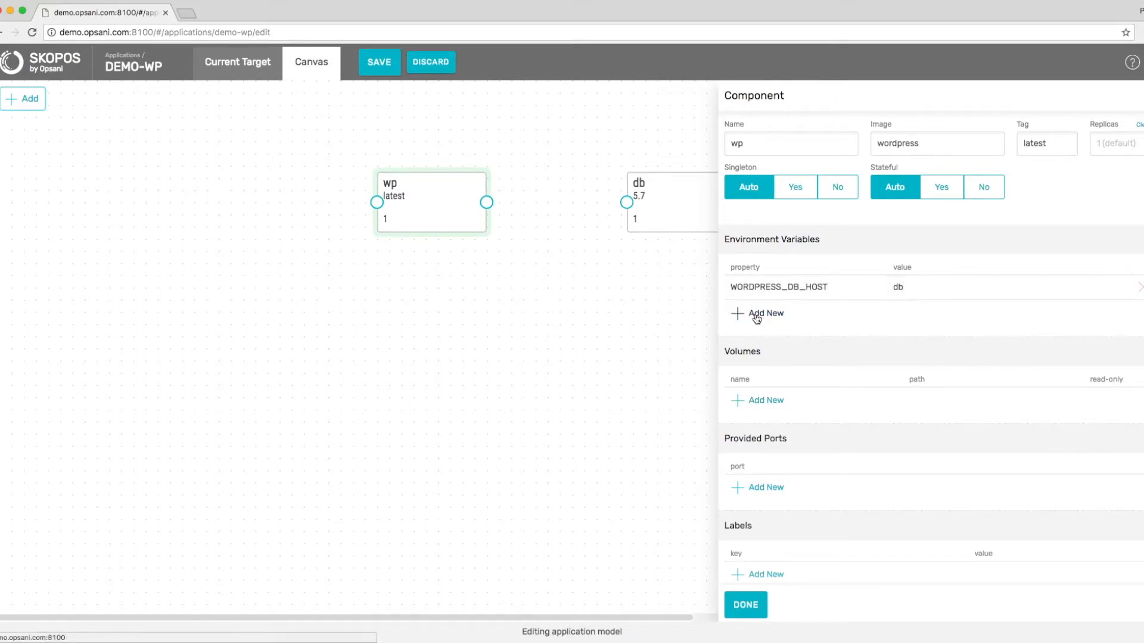
Add a WORDPRESS_DB_PASSWORD variable to wp holding the database password.
click(744, 314)
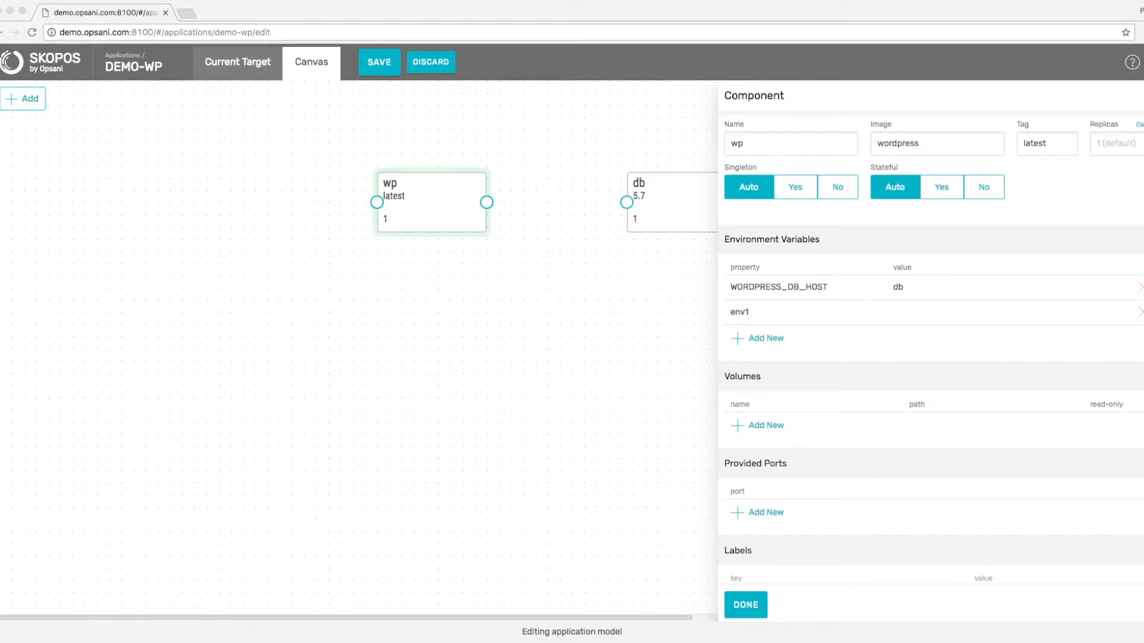
double_click(752, 322)
key(ctrl+v)
click(901, 310)
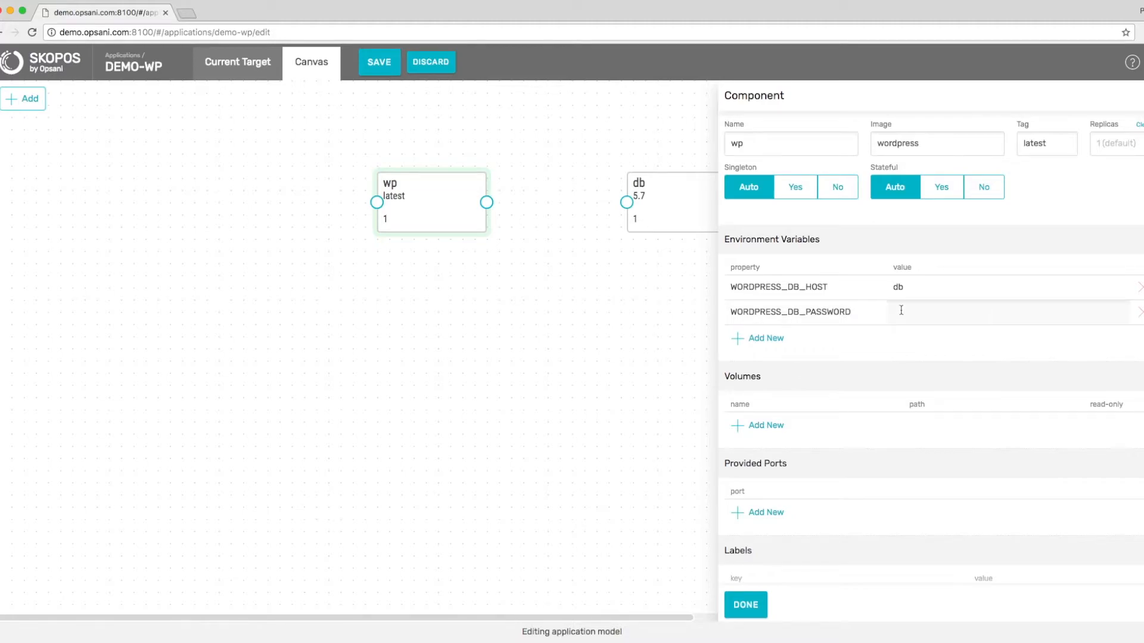
text(example)
Close the wp editor and connect wp to the db component.
click(748, 605)
drag(487, 203, 629, 203)
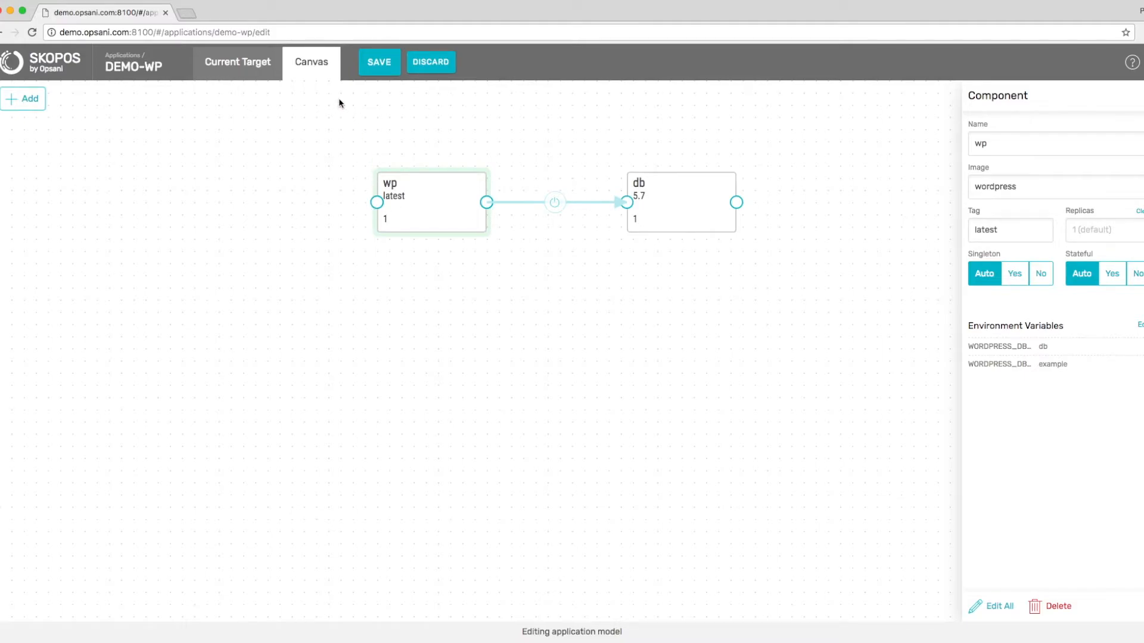
Add a gateway left of wp, connect it to wp, and name it in.
click(28, 103)
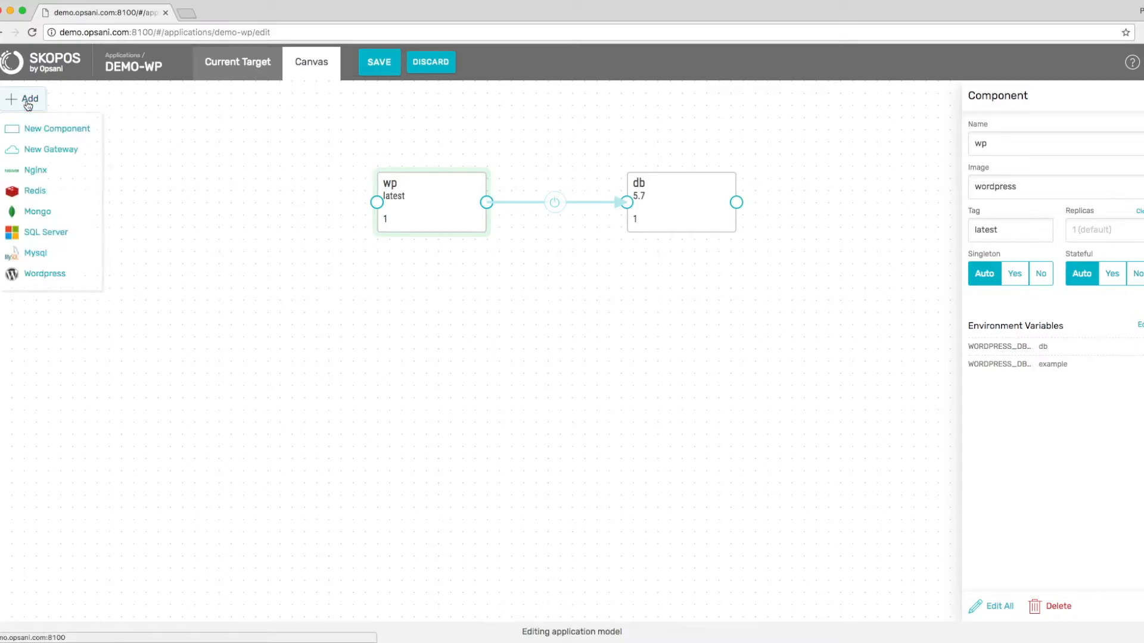
click(34, 150)
drag(84, 158, 74, 214)
click(84, 208)
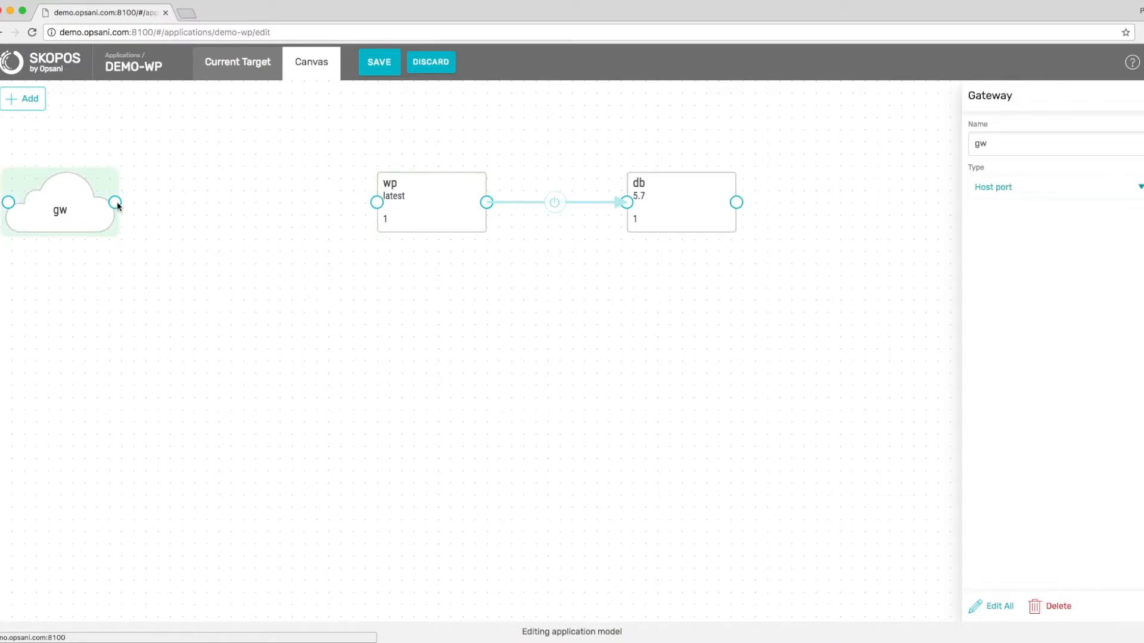
drag(117, 205, 379, 206)
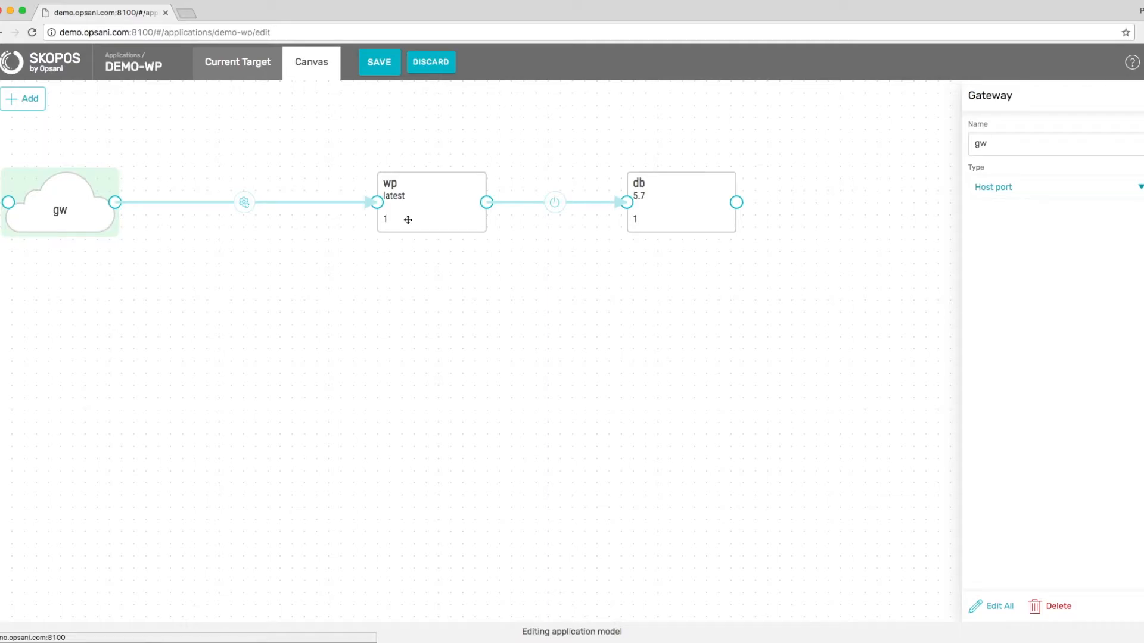
click(1001, 138)
text(in)
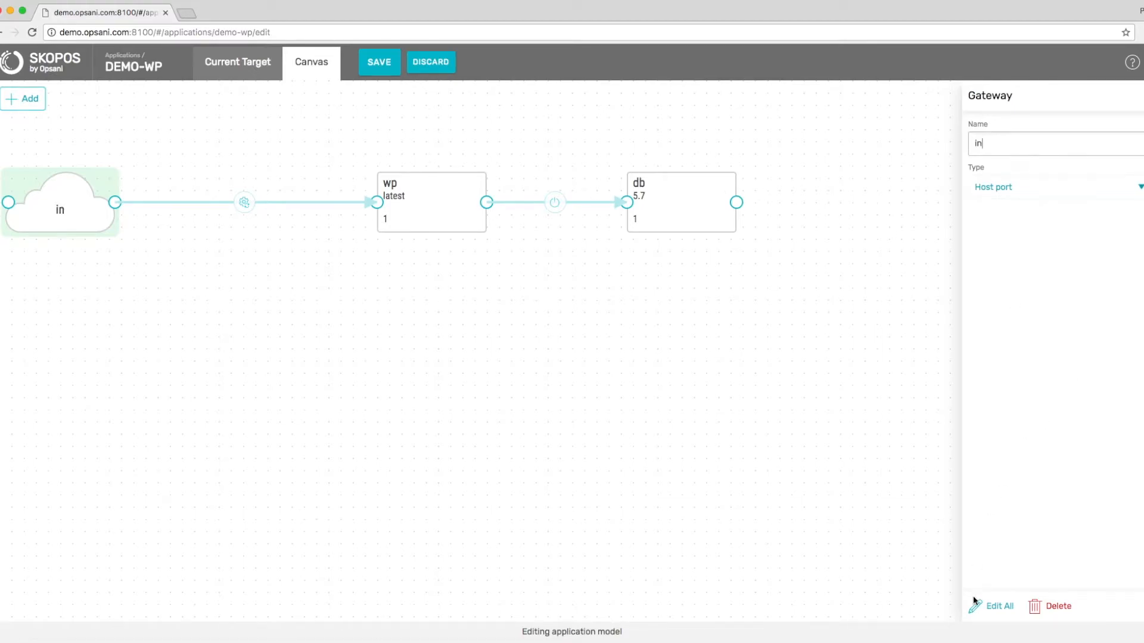
Expose port 80 on the in gateway and check its 80 → 80 mapping to wp.
click(1000, 607)
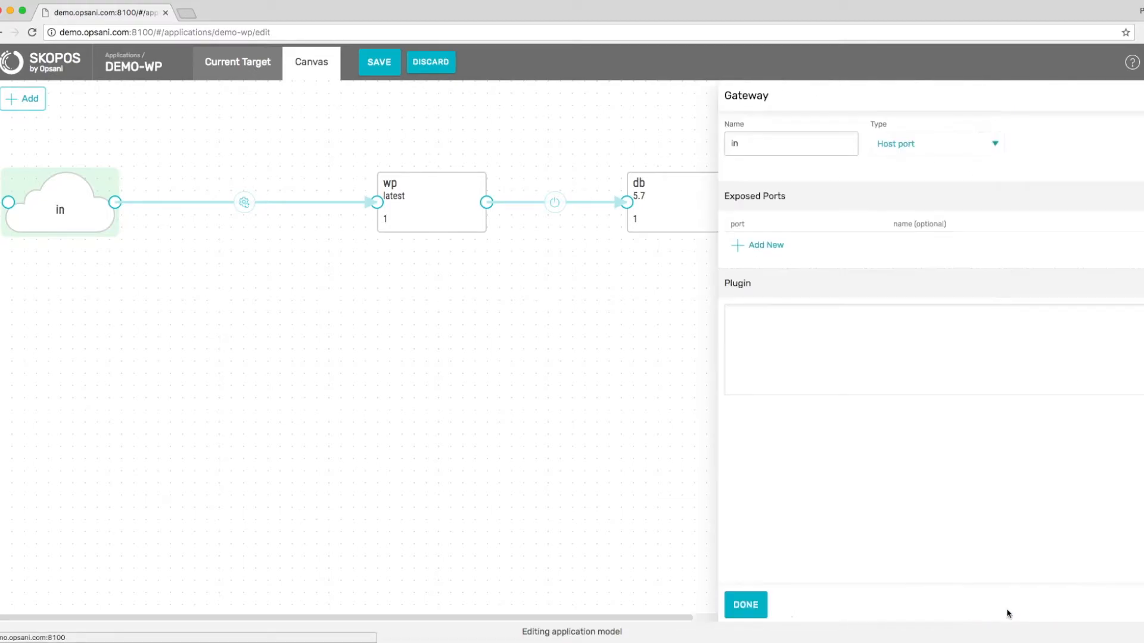
click(765, 253)
text(80)
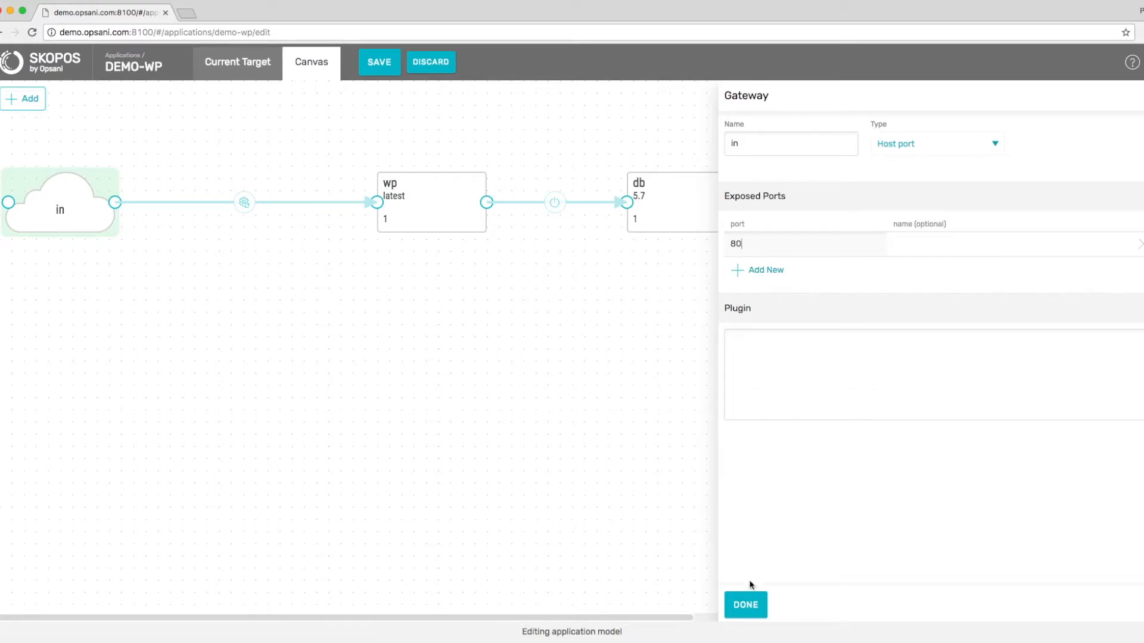
click(746, 604)
click(250, 202)
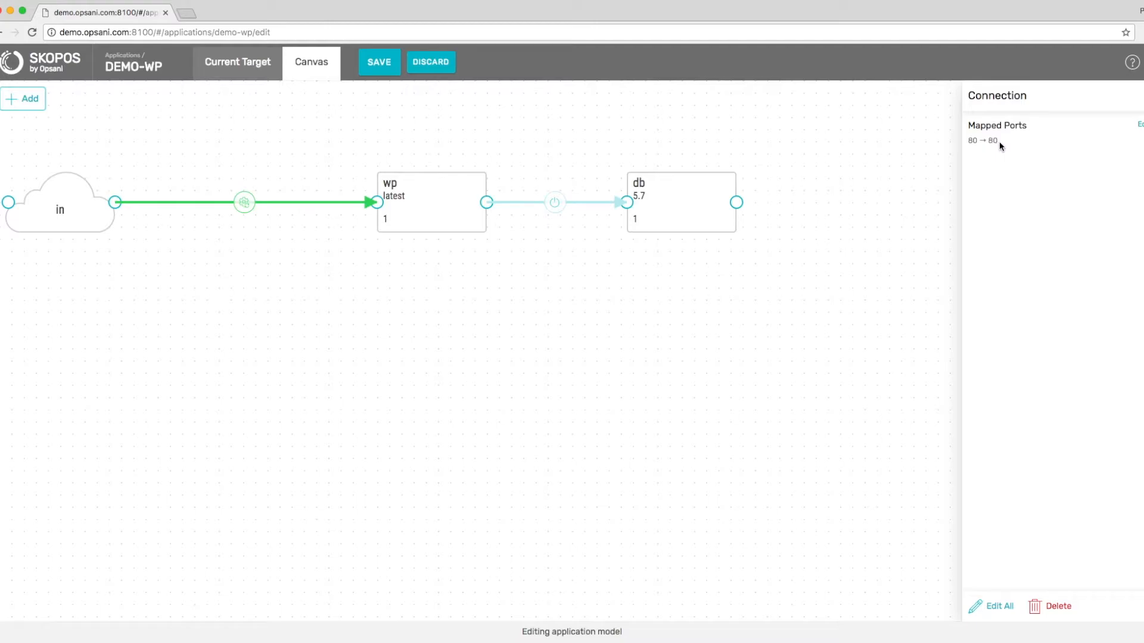
Add a new blank component below wp and link it to db.
click(286, 130)
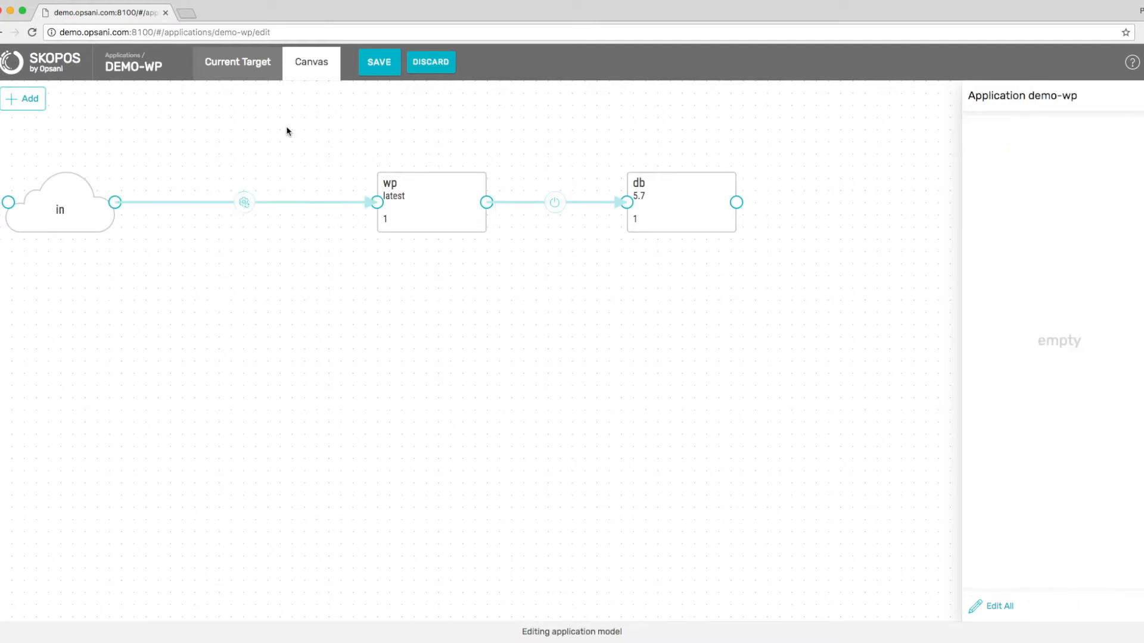
click(29, 101)
click(33, 124)
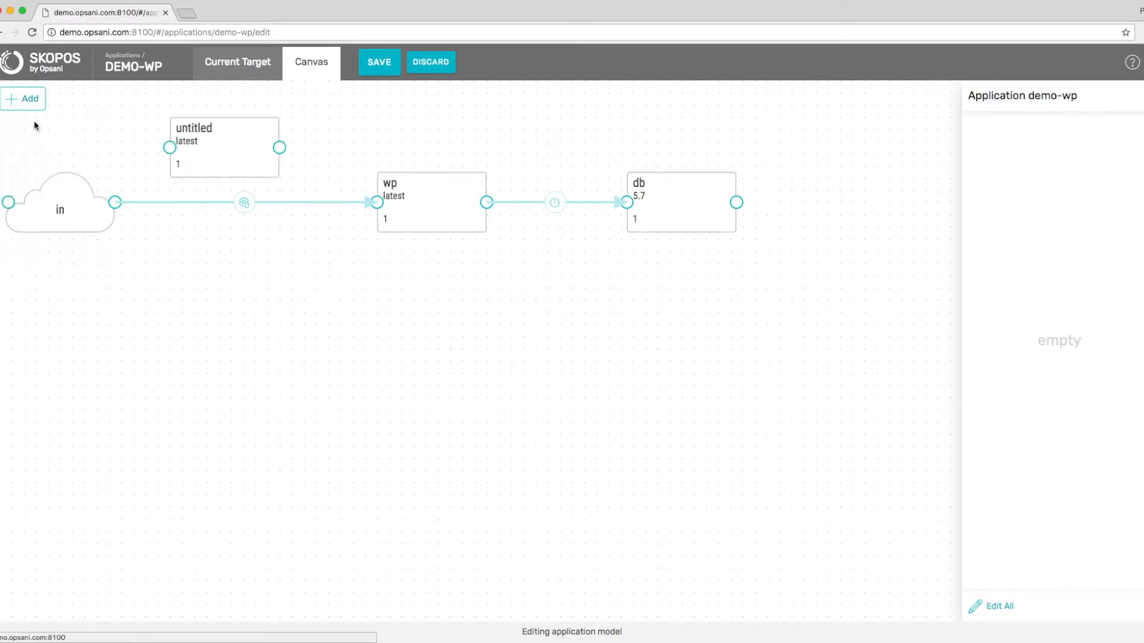
drag(209, 158, 422, 358)
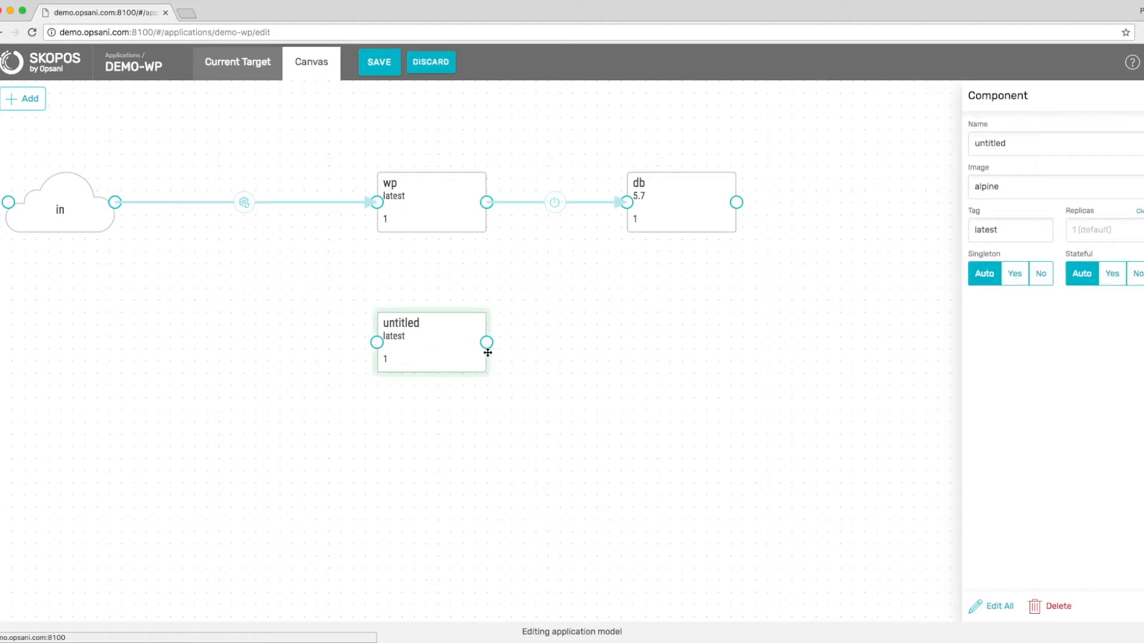
drag(487, 343, 625, 205)
Set the new component's image to phpmyadmin/phpmyadmin and its name to pma.
click(428, 329)
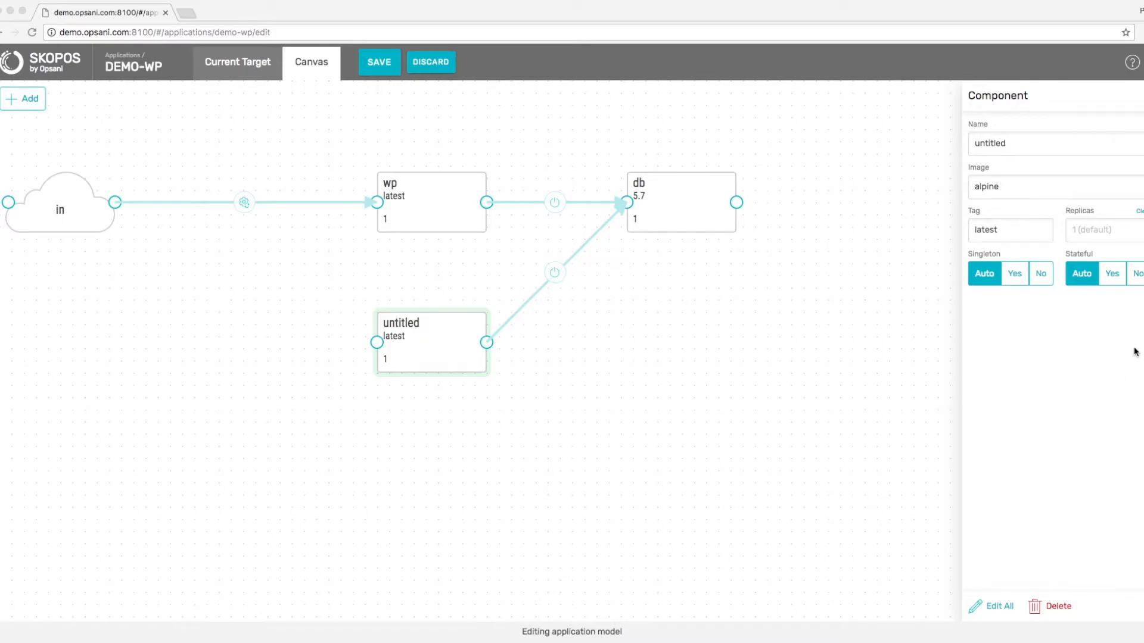
click(1015, 191)
double_click(1014, 191)
text(phpmyadmin/phpmyadmin)
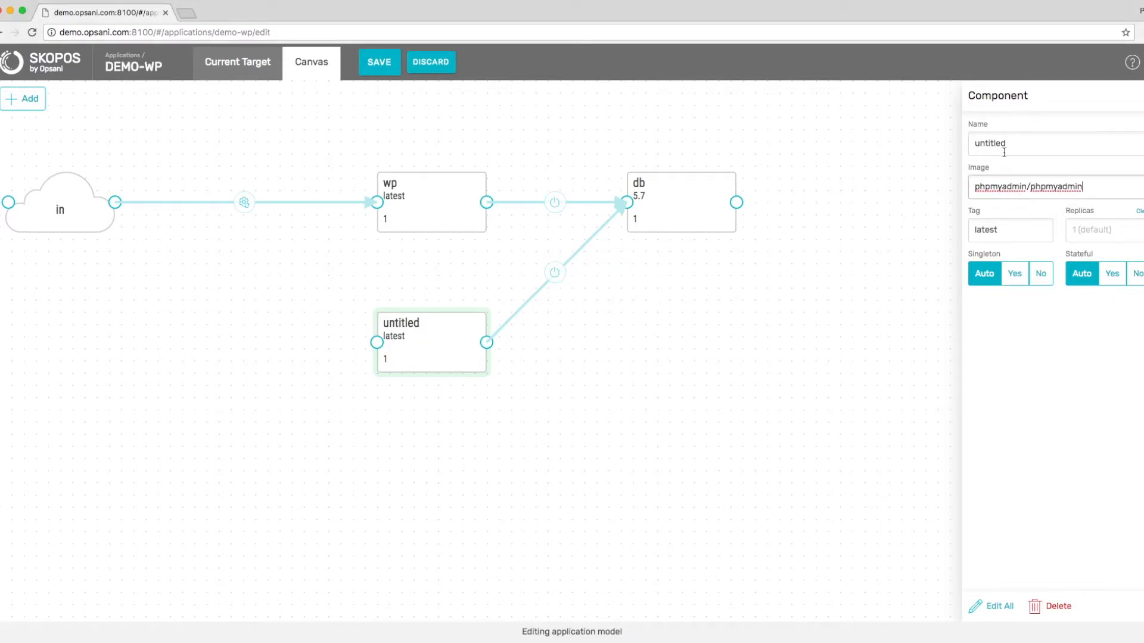
double_click(994, 141)
text(pma)
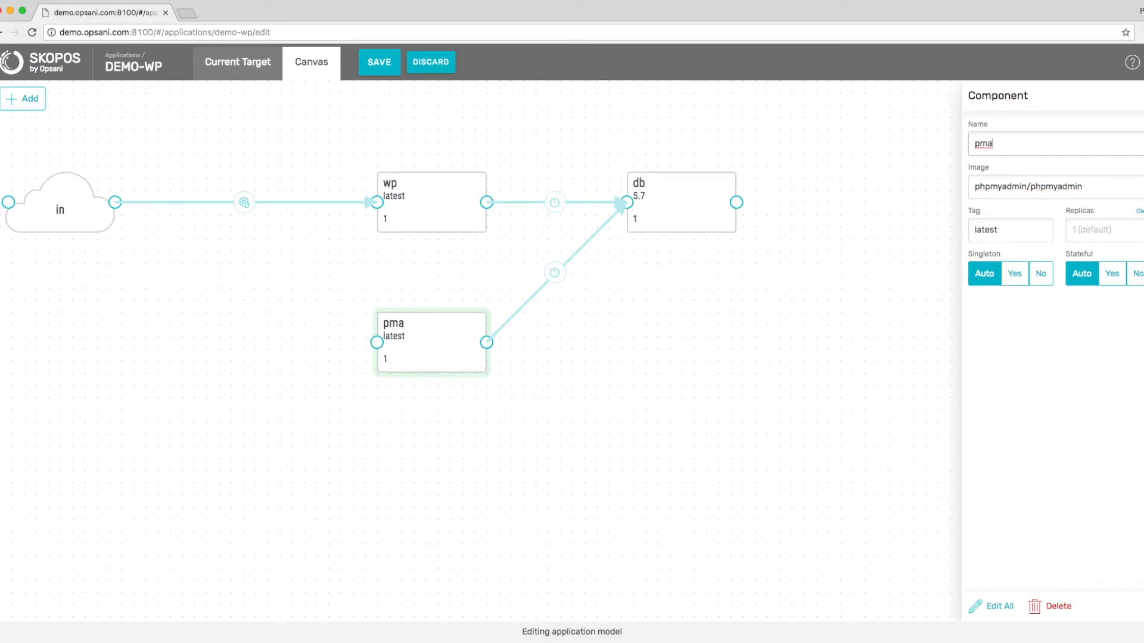
Add the environment variable PMA_HOST with value db to pma.
click(995, 605)
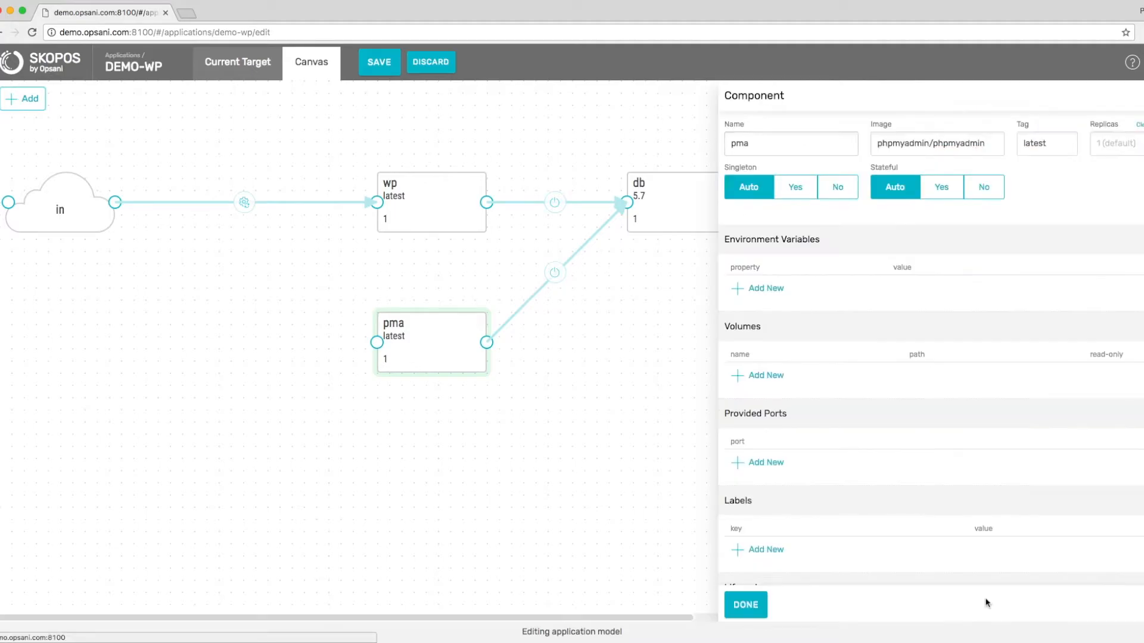
click(764, 290)
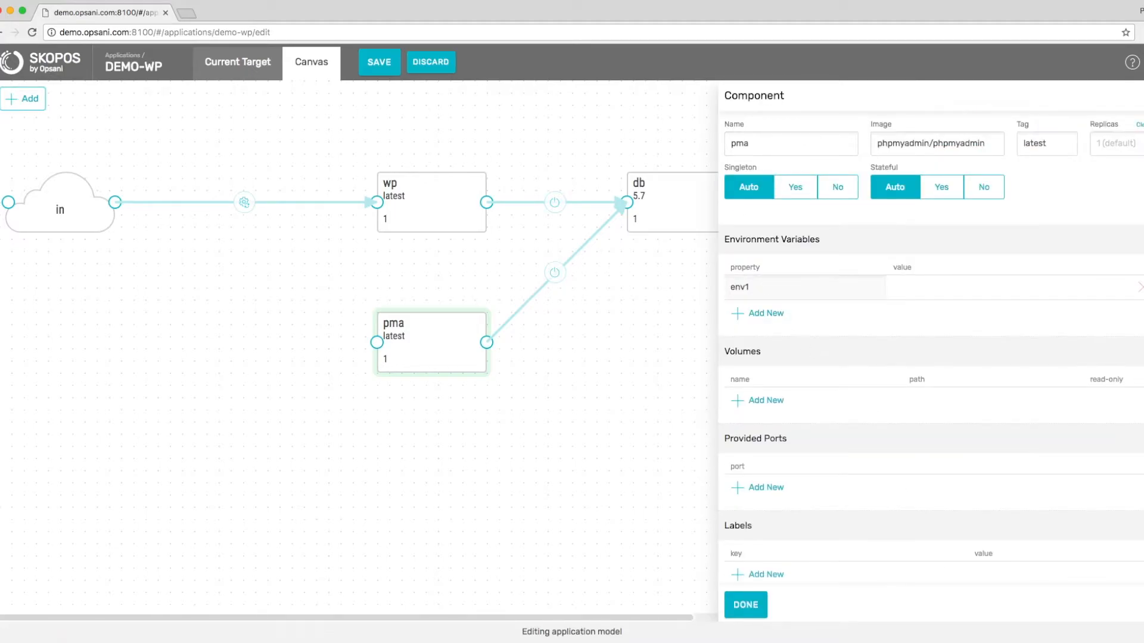
key(super+Tab)
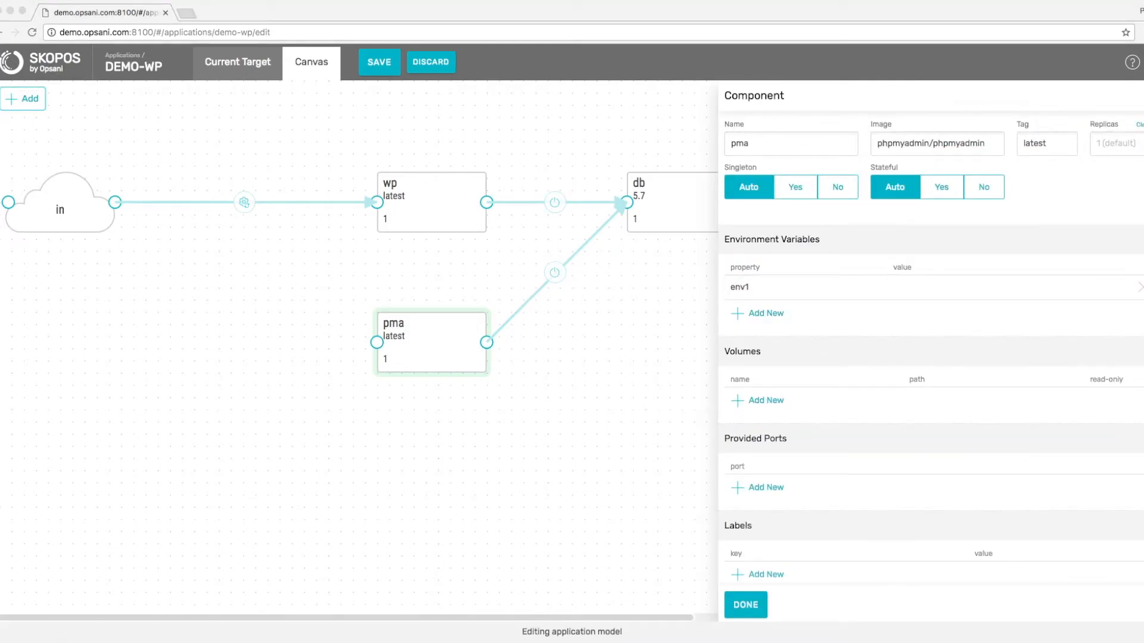
click(761, 287)
text(PMA_HOST)
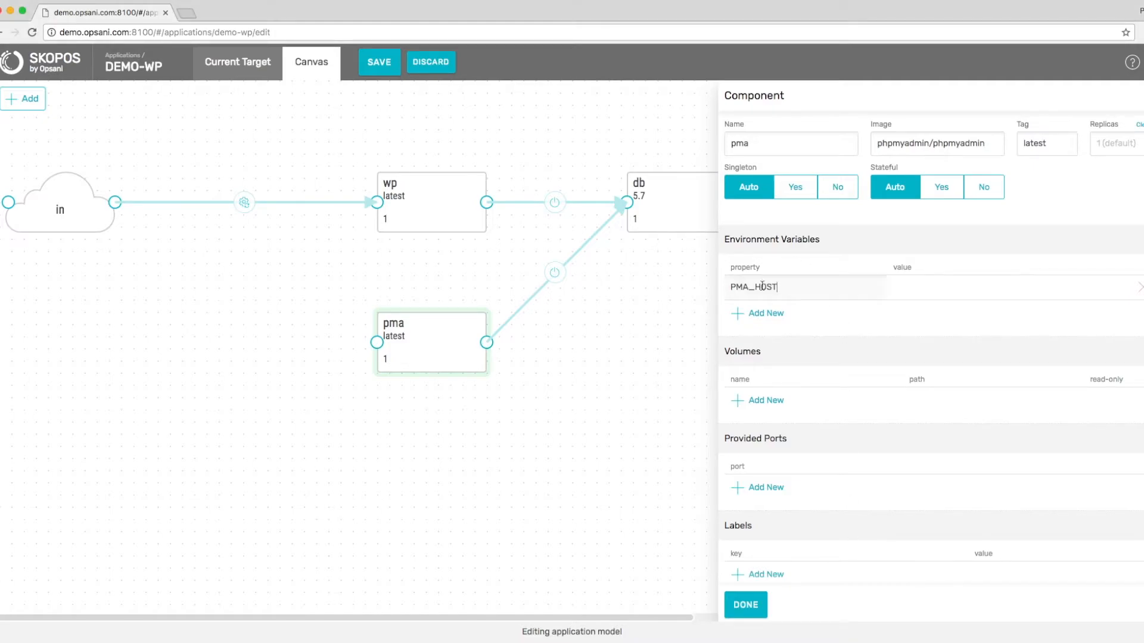
click(922, 291)
text(db)
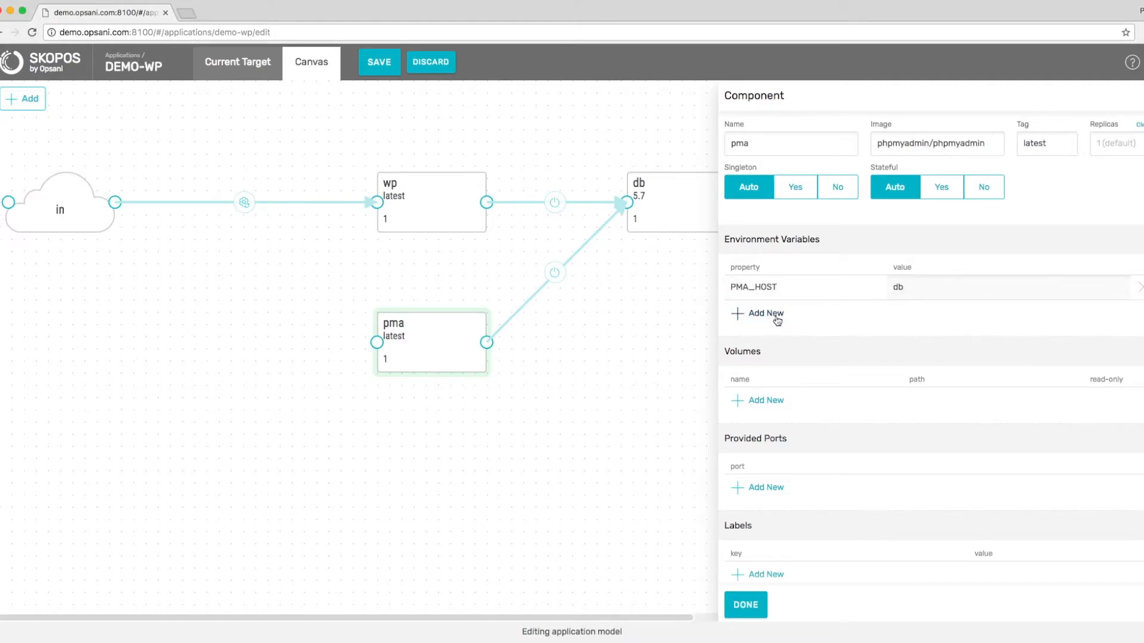
Add a PMA_PASSWORD variable holding the database password.
click(766, 313)
key(super+Tab)
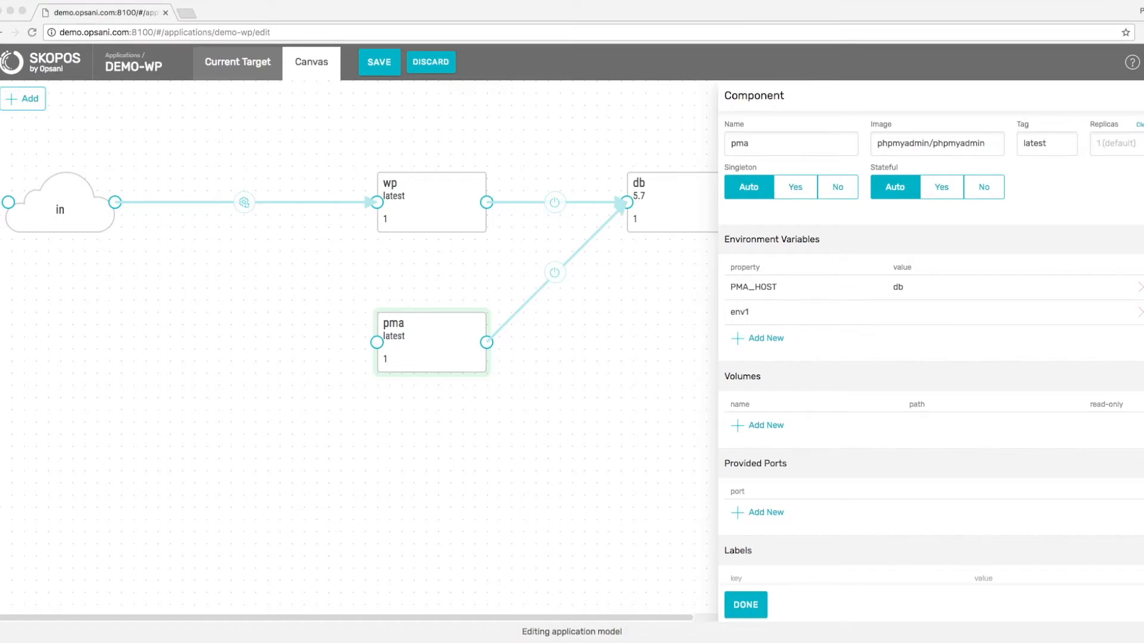
click(755, 312)
double_click(756, 311)
key(super+v)
click(909, 313)
text(example)
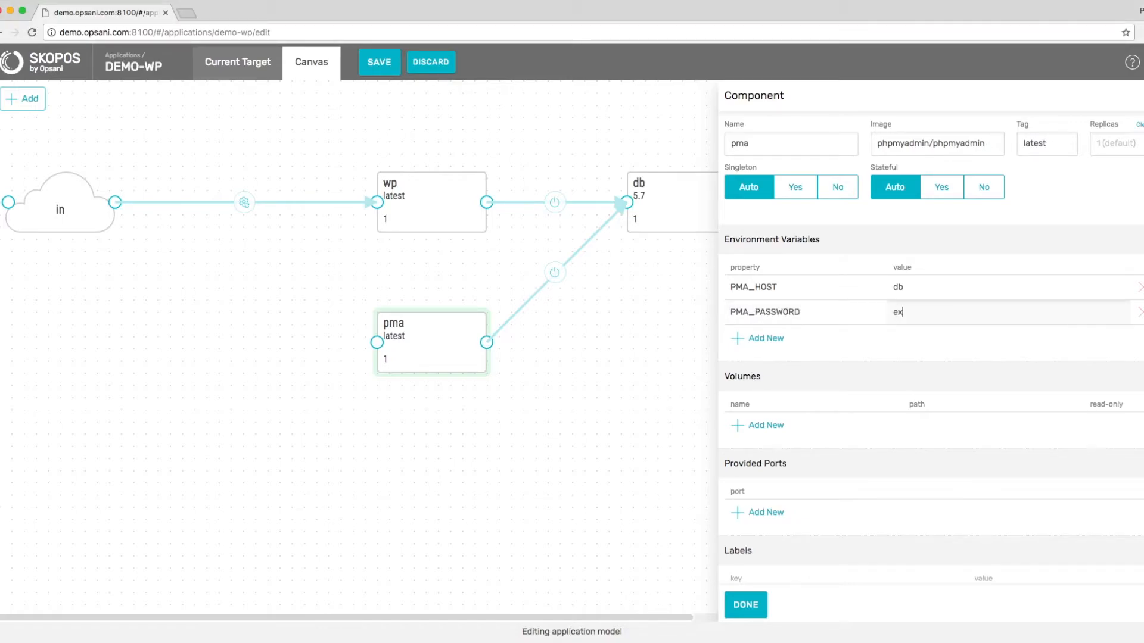
Add PMA_USER set to root and close the pma editor.
click(759, 339)
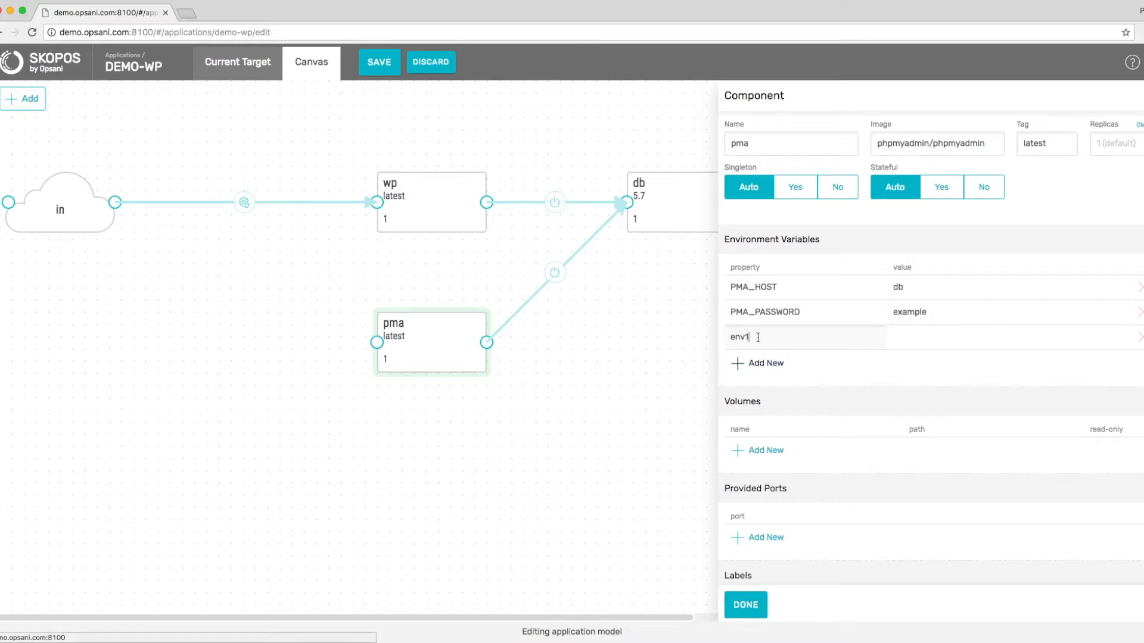
click(757, 338)
key(BackSpace)
text(PMA_USER)
click(933, 338)
text(root)
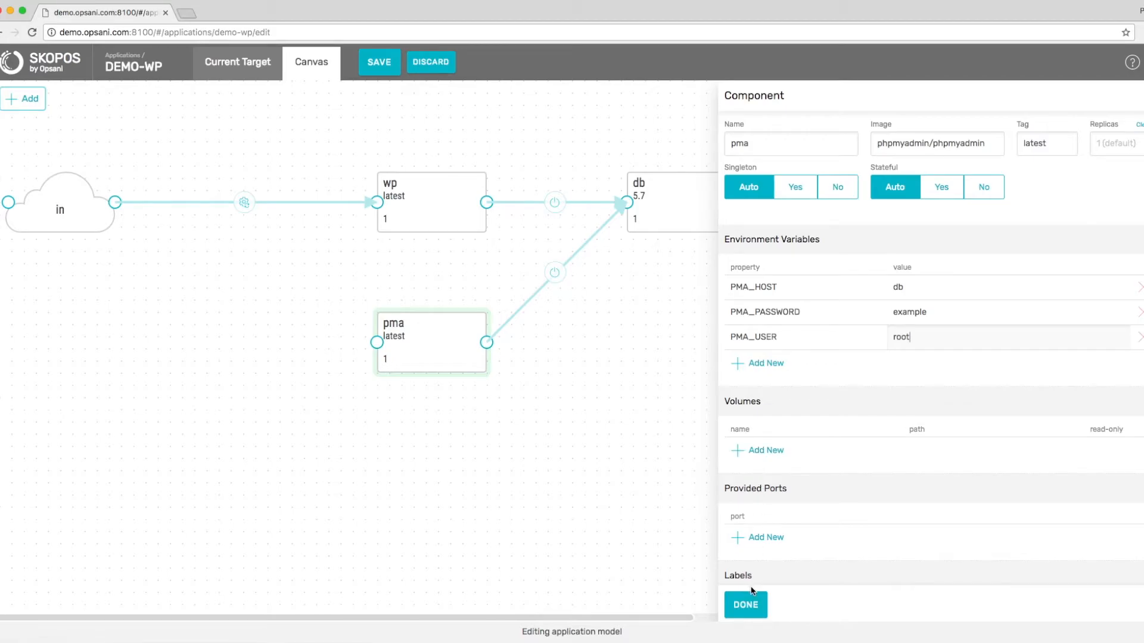
click(745, 605)
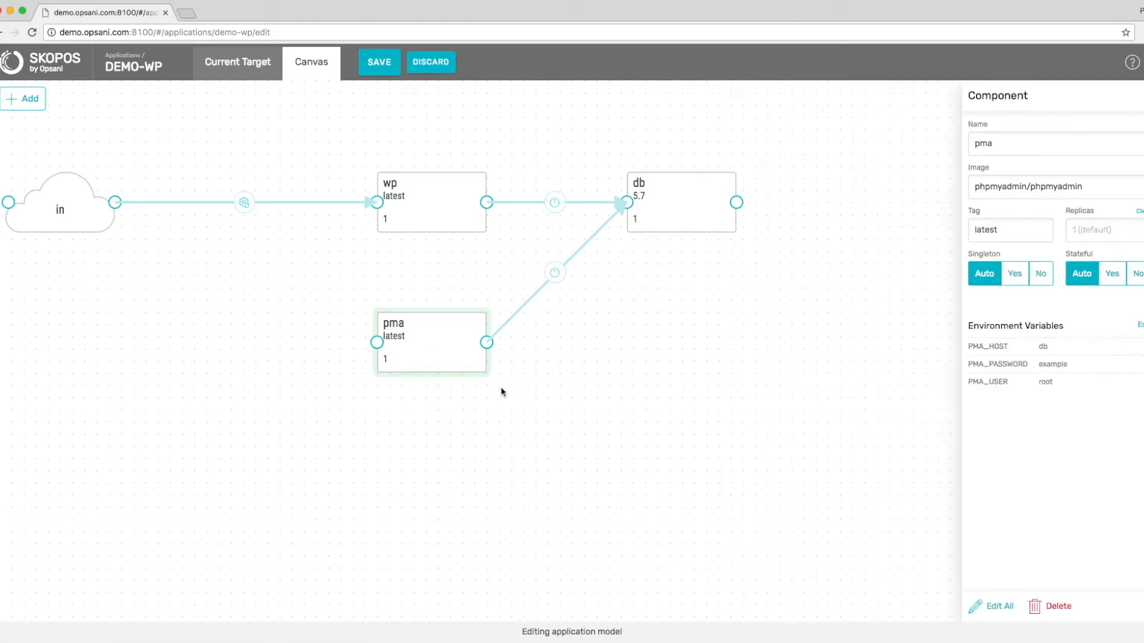
click(25, 97)
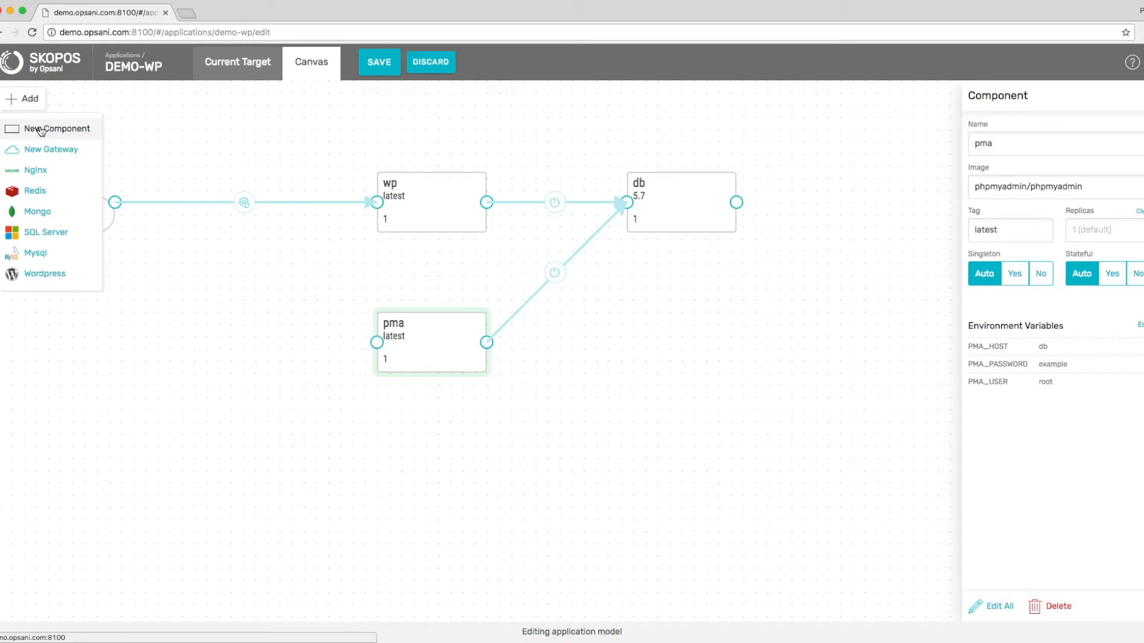
Add a new gateway at the lower left of the canvas, deleting a stray blank component.
click(35, 128)
click(235, 147)
key(Delete)
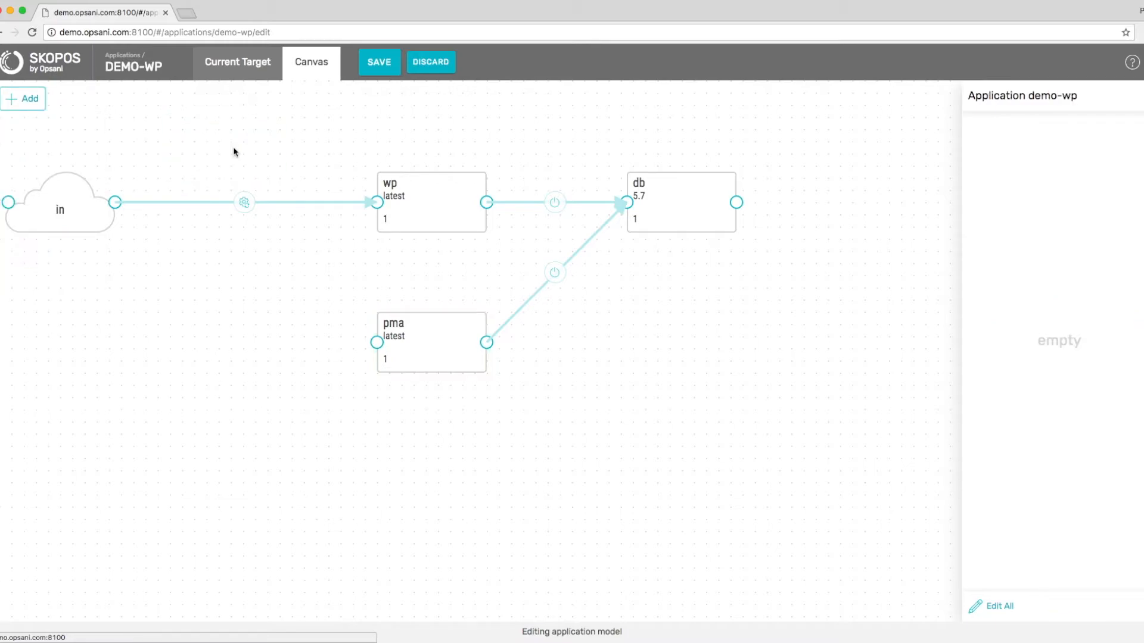
click(26, 97)
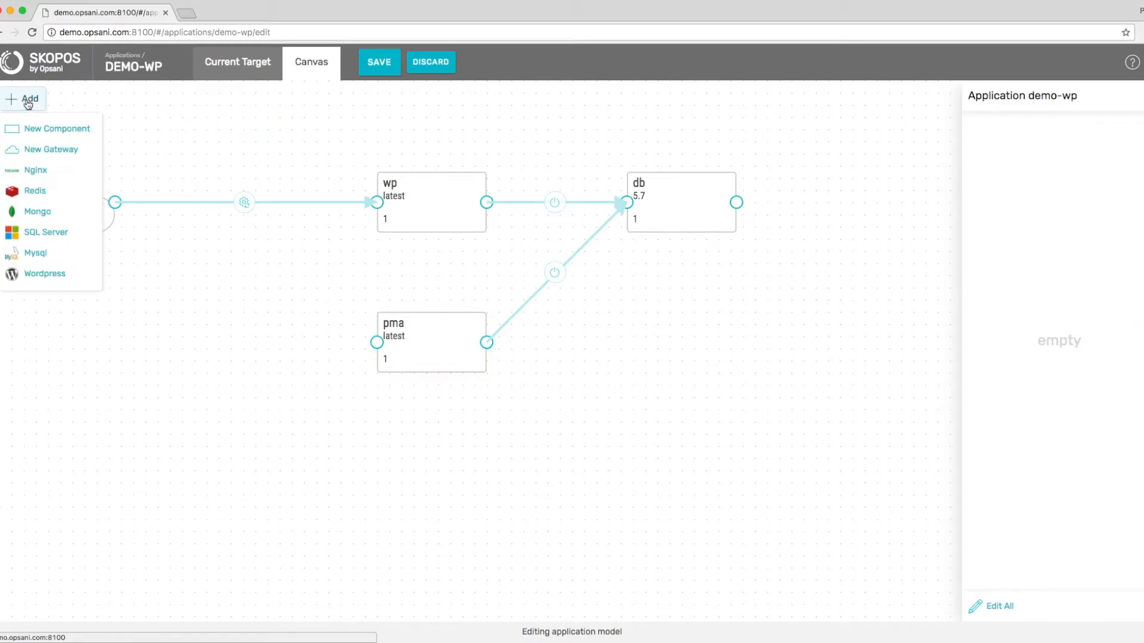
click(40, 151)
drag(220, 161, 379, 346)
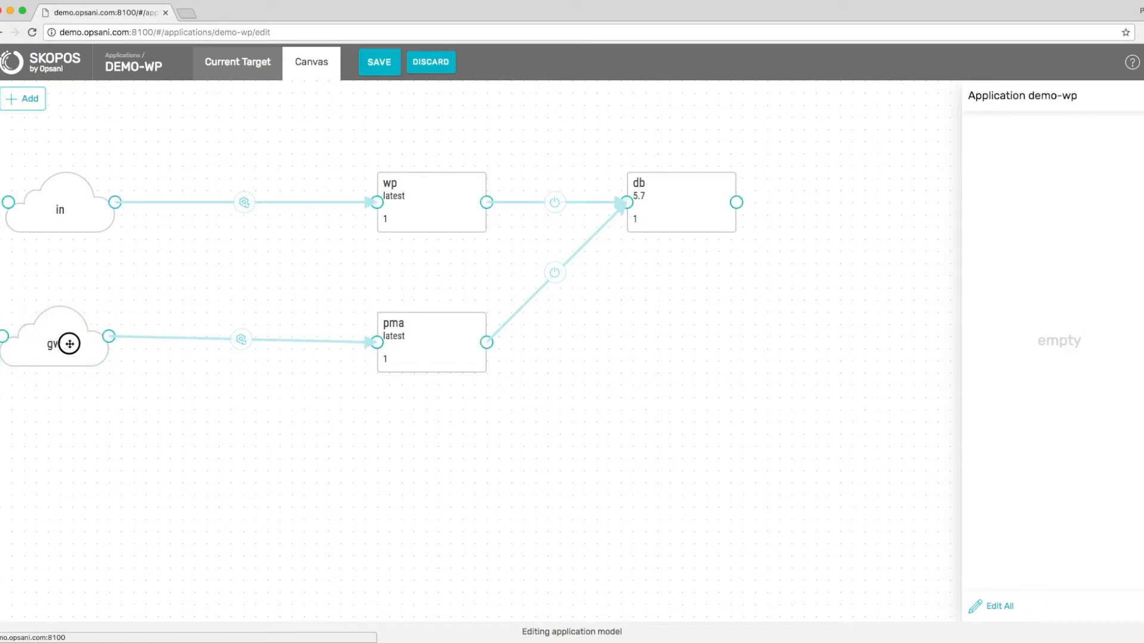
Align the gw gateway level with pma and rename it in-pma.
drag(69, 344, 76, 348)
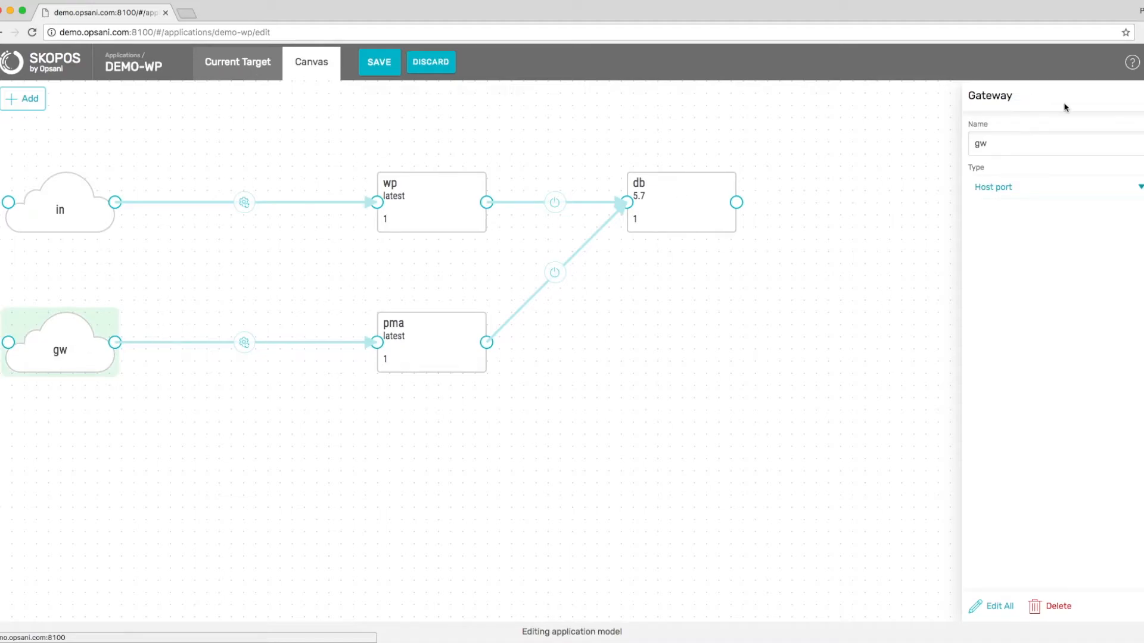
double_click(1030, 143)
text(in=pma)
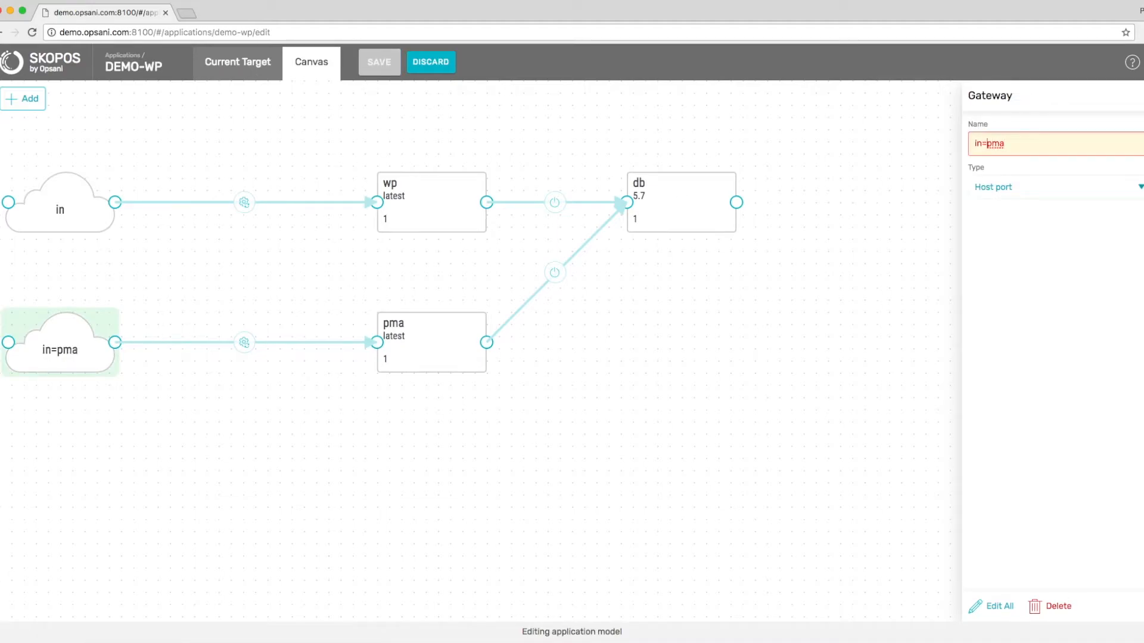
key(BackSpace)
text(-)
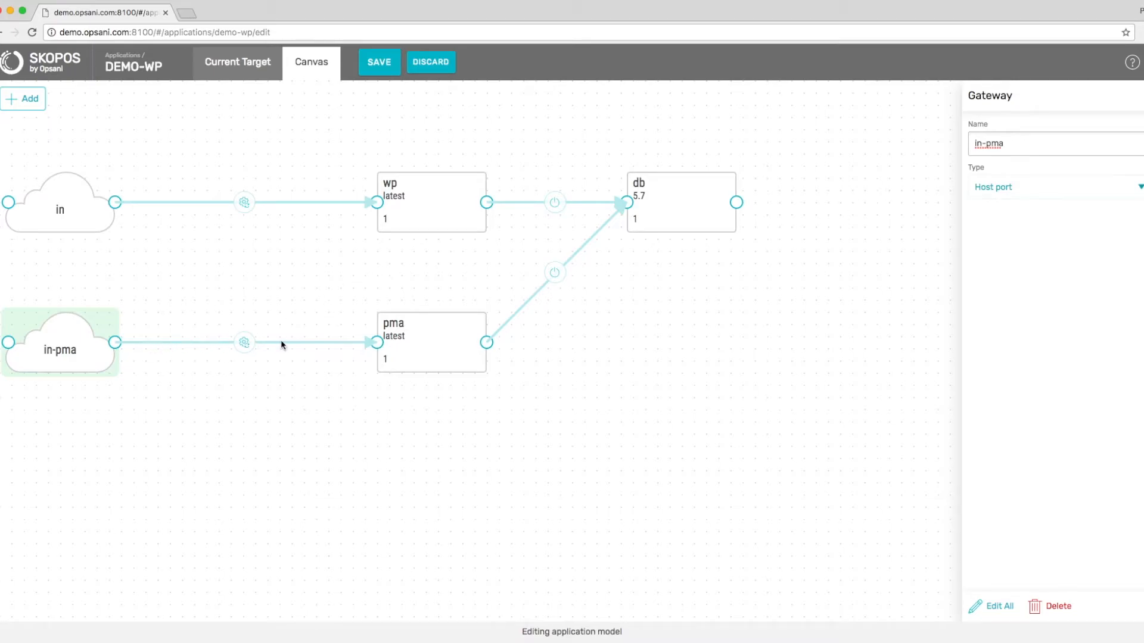
Expose port 8080 on the in-pma gateway.
click(994, 605)
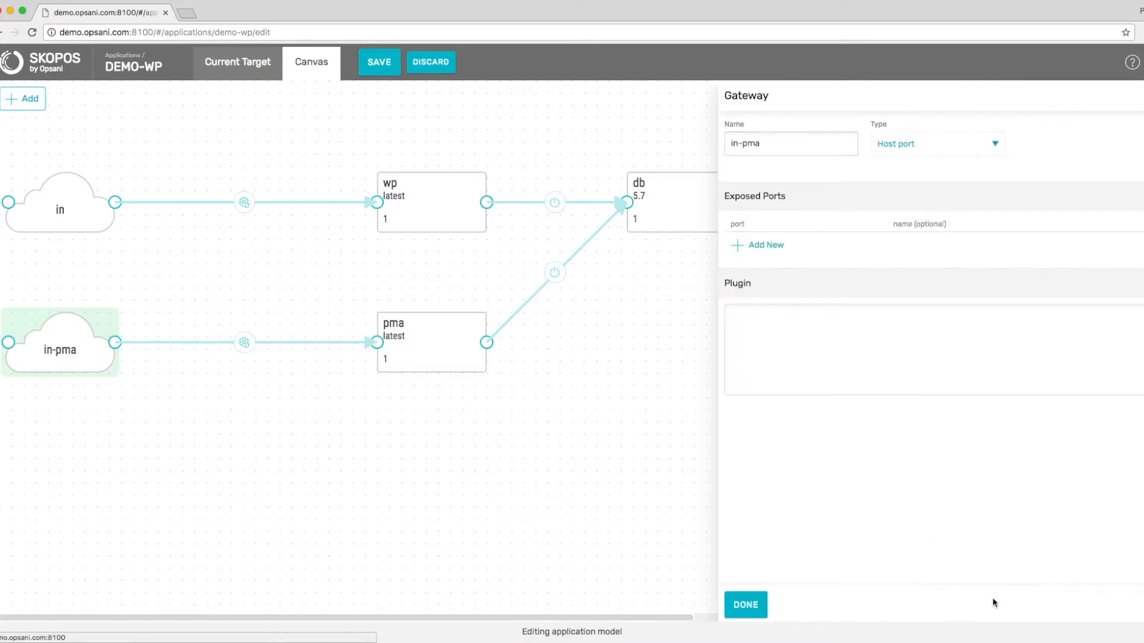
click(768, 245)
text(8080)
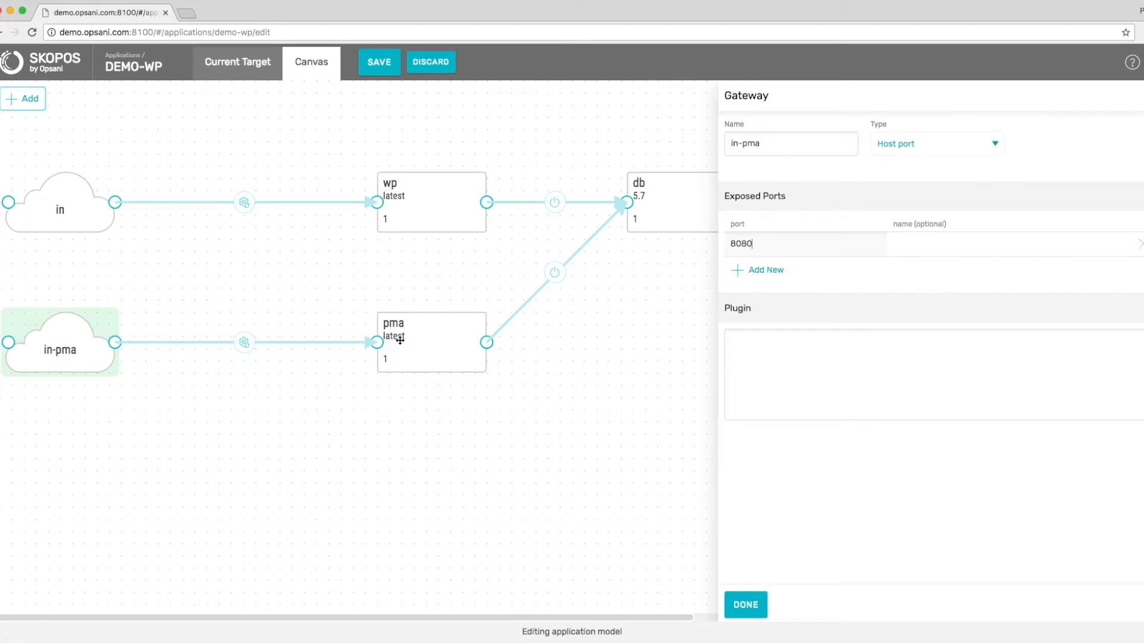
Map the in-pma to pma link to internal port 80 and save the model.
click(244, 343)
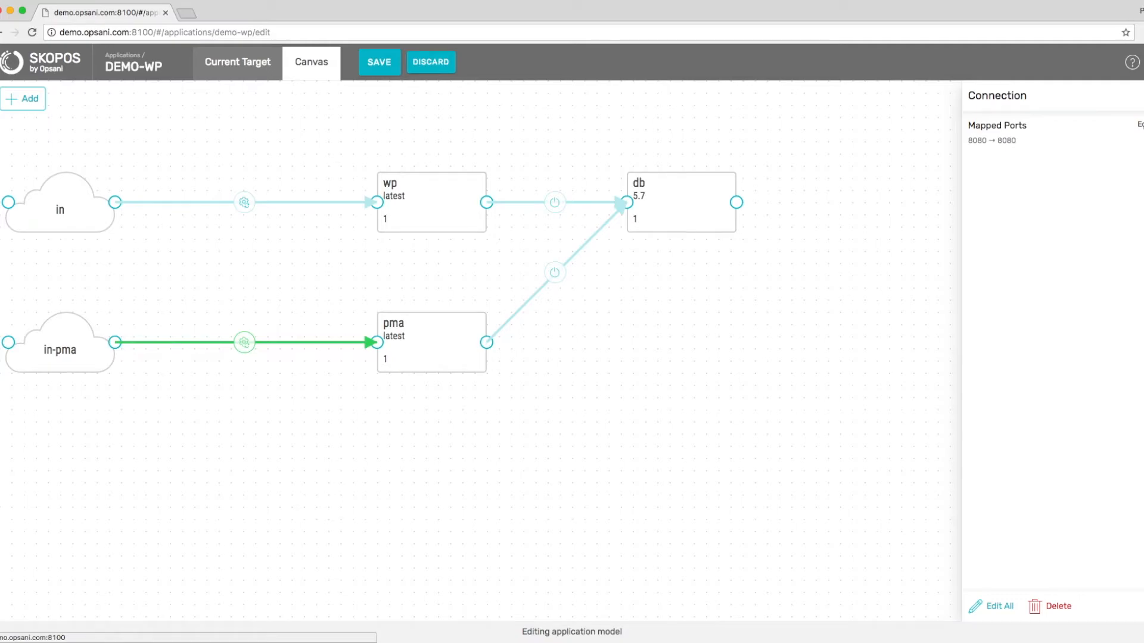
click(1139, 124)
click(977, 176)
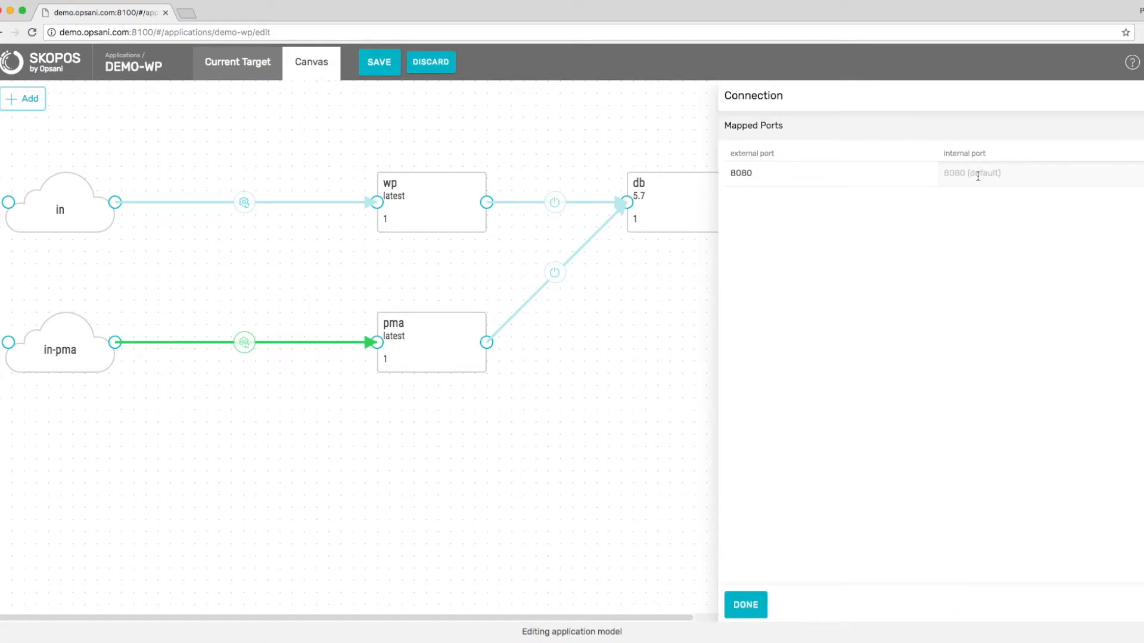
text(80)
click(749, 607)
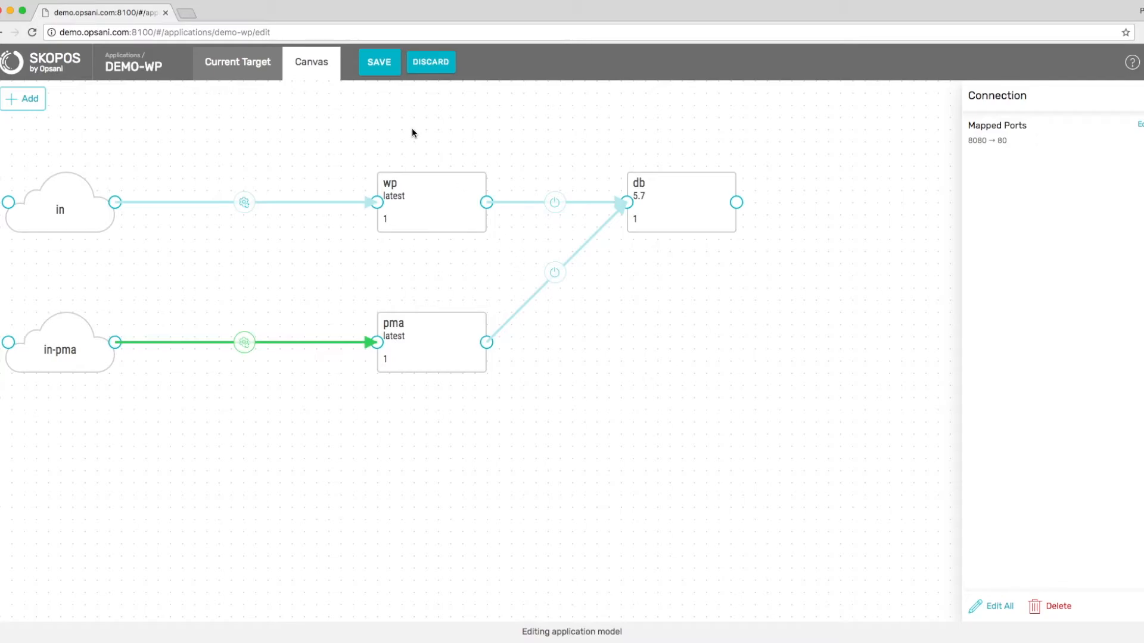
click(379, 64)
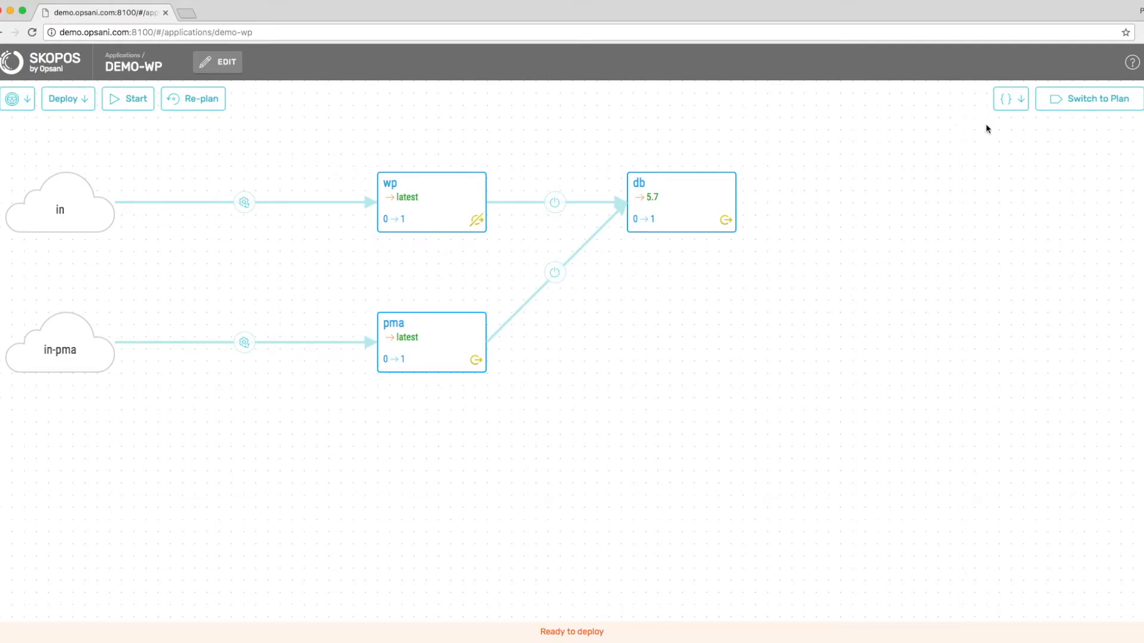
Switch the demo-wp view to its deployment plan flowchart.
click(1091, 106)
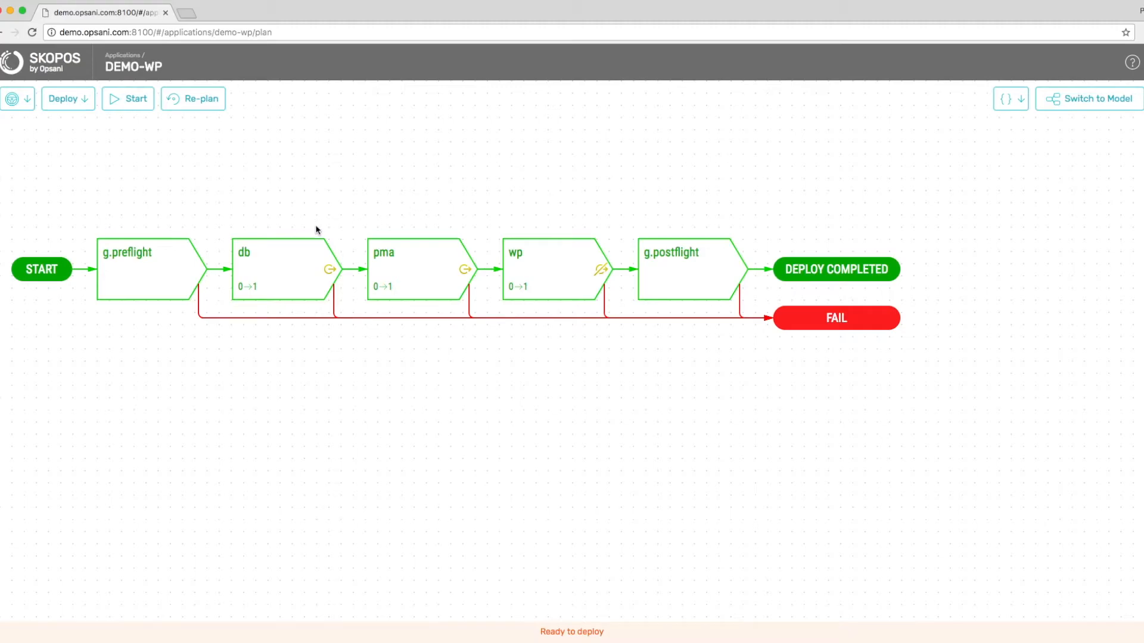
Expand the db node to show its deploy, wait, AutoGate and destroy sub-steps.
click(256, 260)
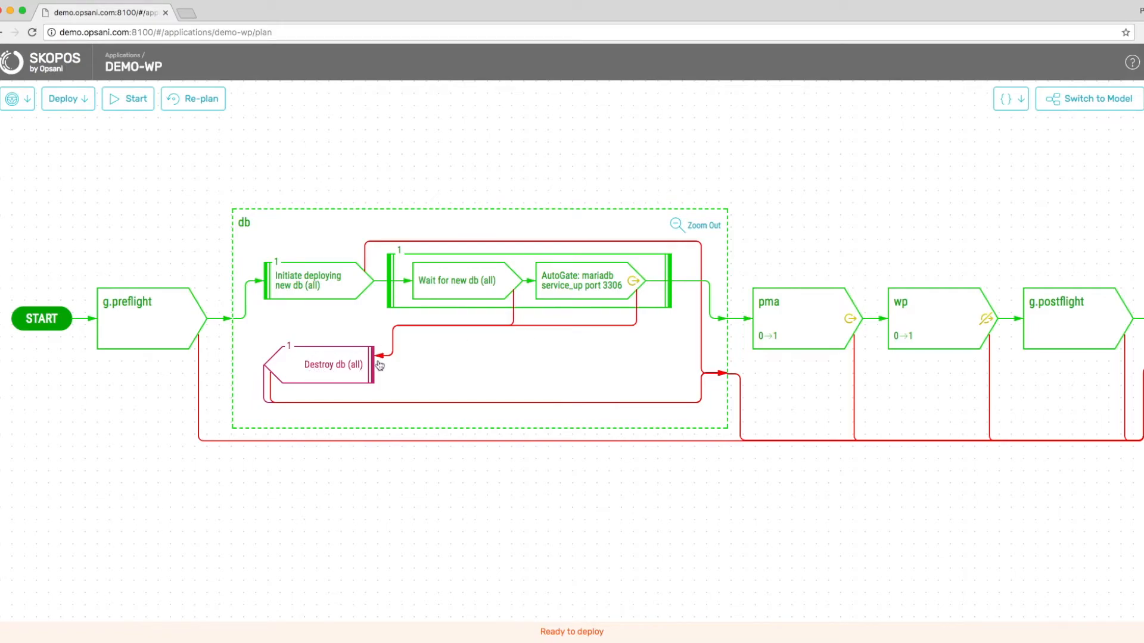
Start the deployment, pause and resume it, then return to the model view once complete.
click(136, 98)
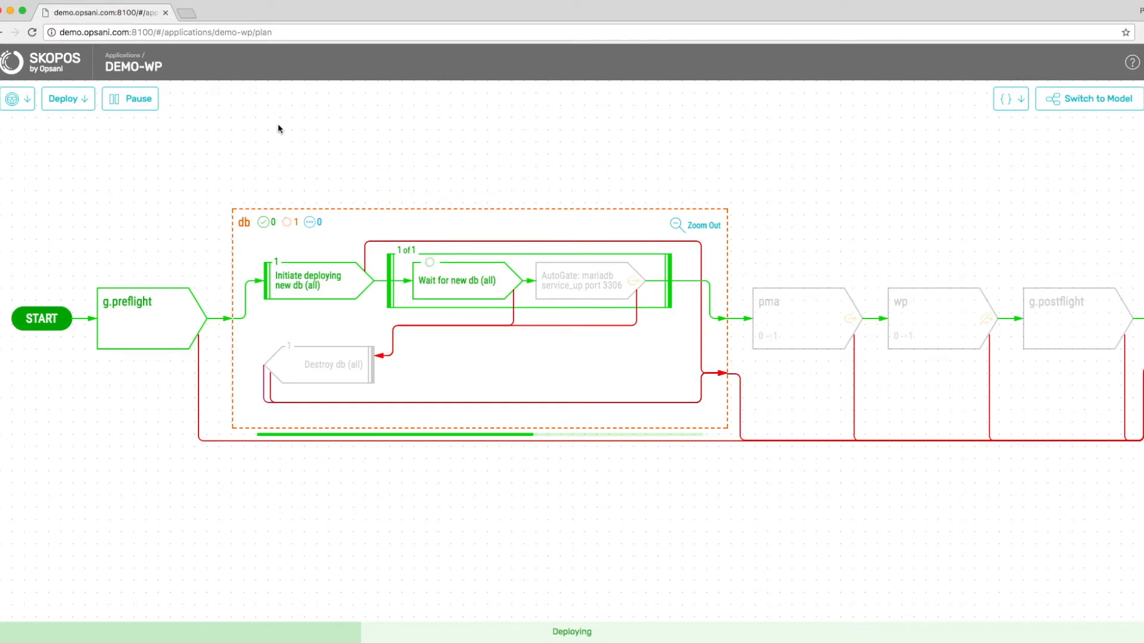
click(144, 100)
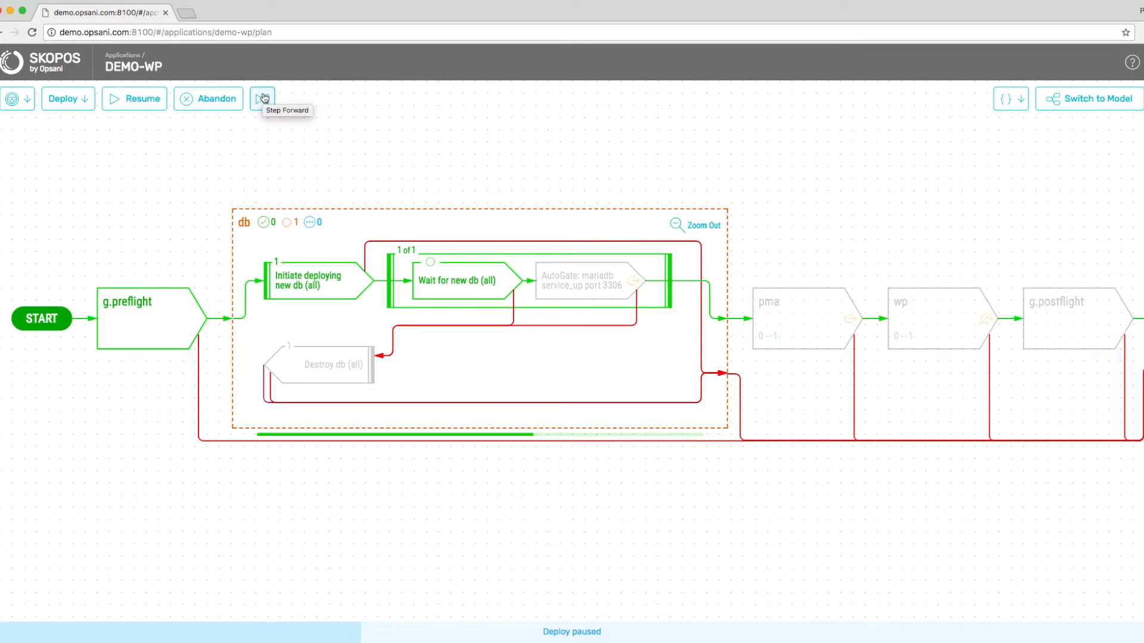
click(141, 98)
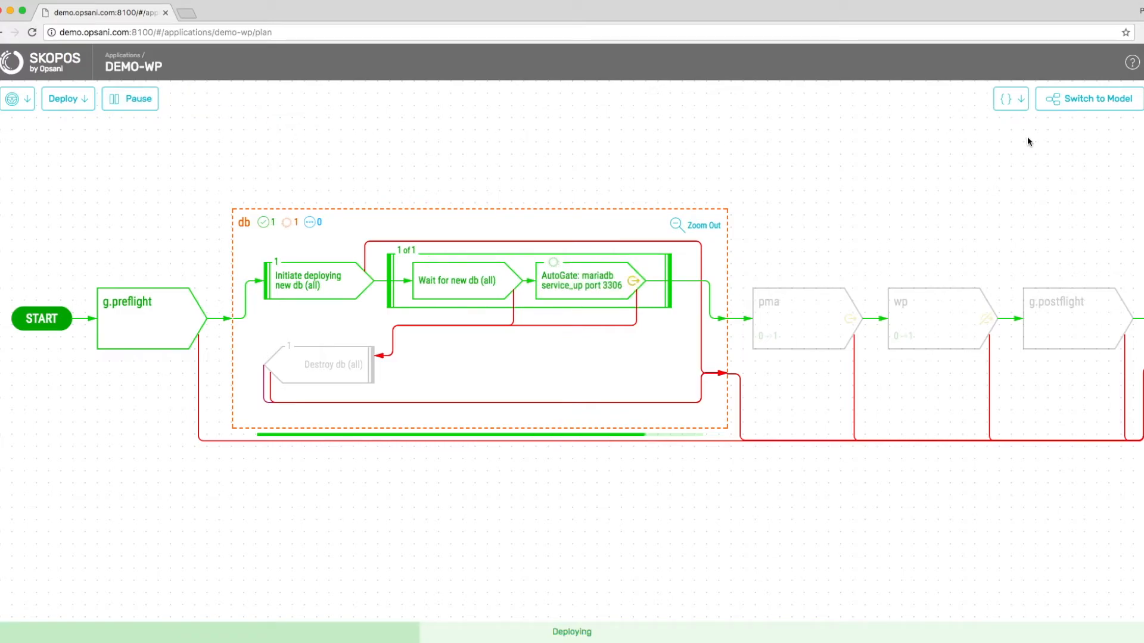
click(1096, 101)
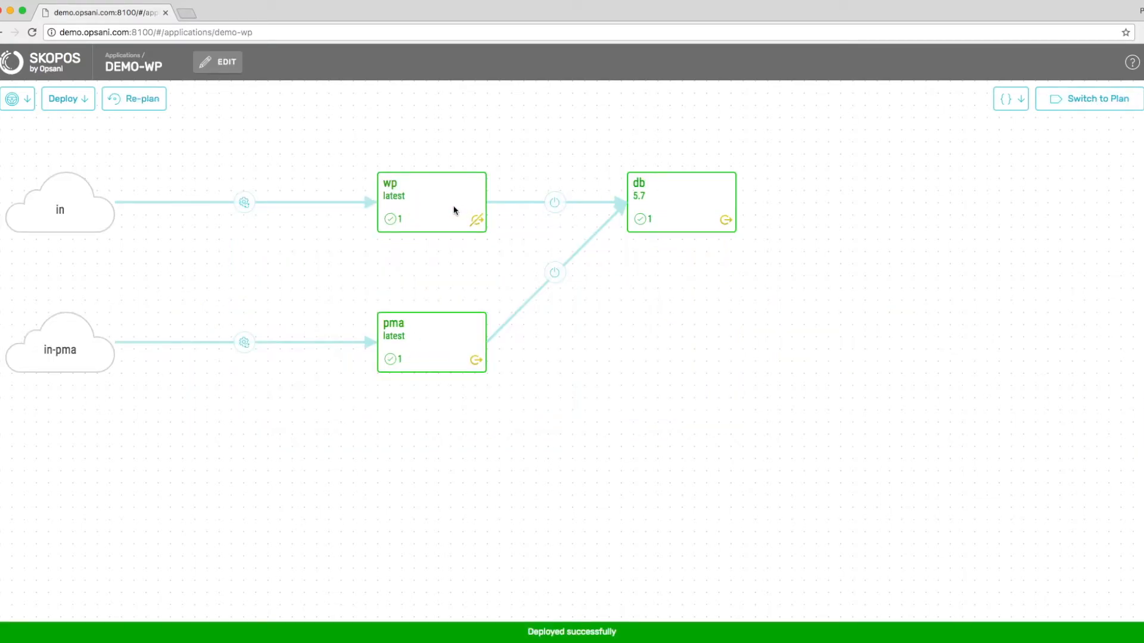
Load demo.opsani.com in the browser and continue setup in English (United States).
click(498, 619)
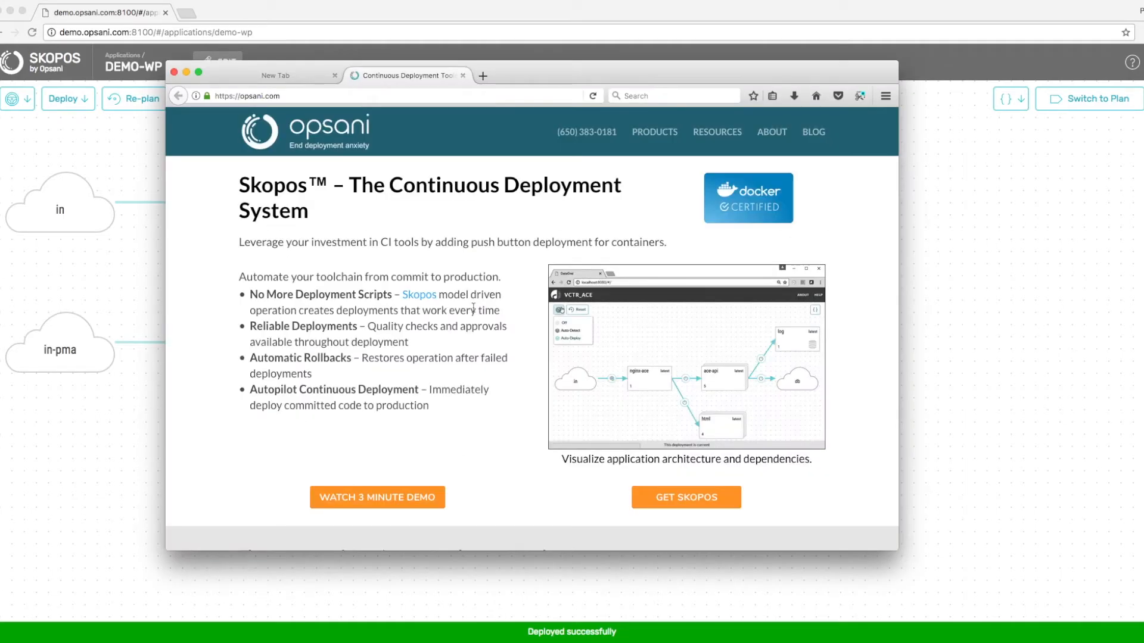
click(386, 95)
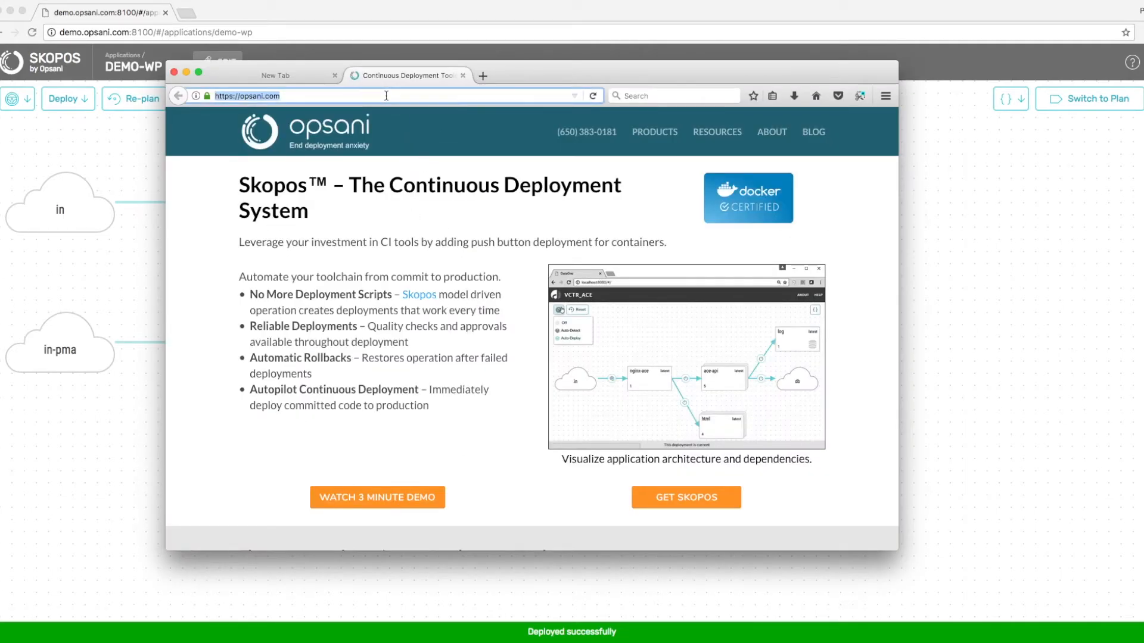
text(demo.opsani.com:)
key(BackSpace)
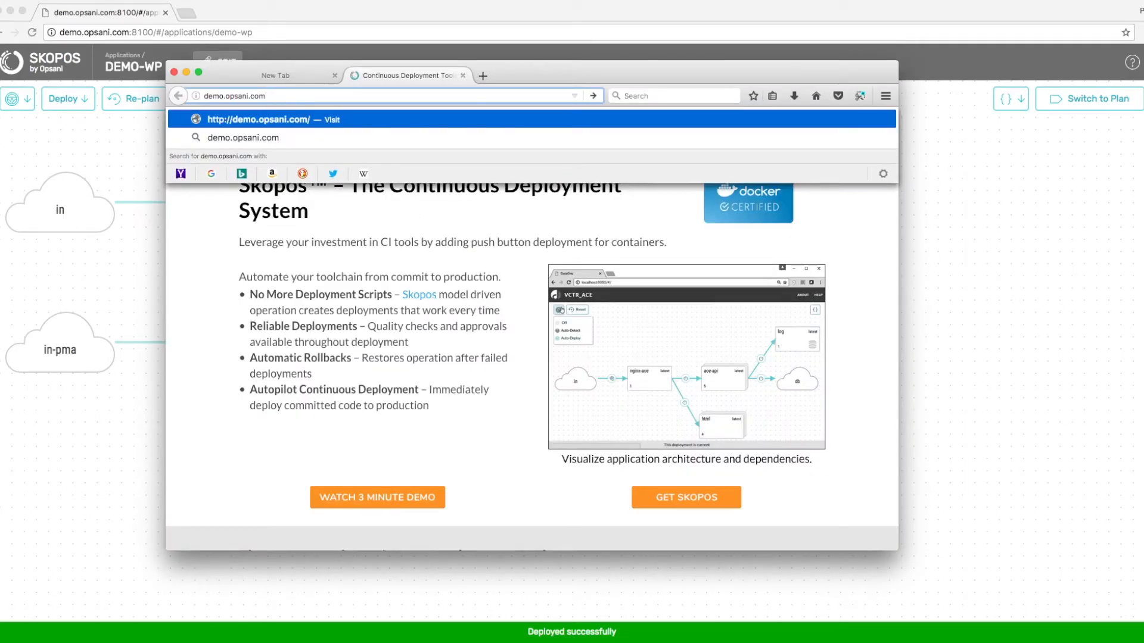
key(Return)
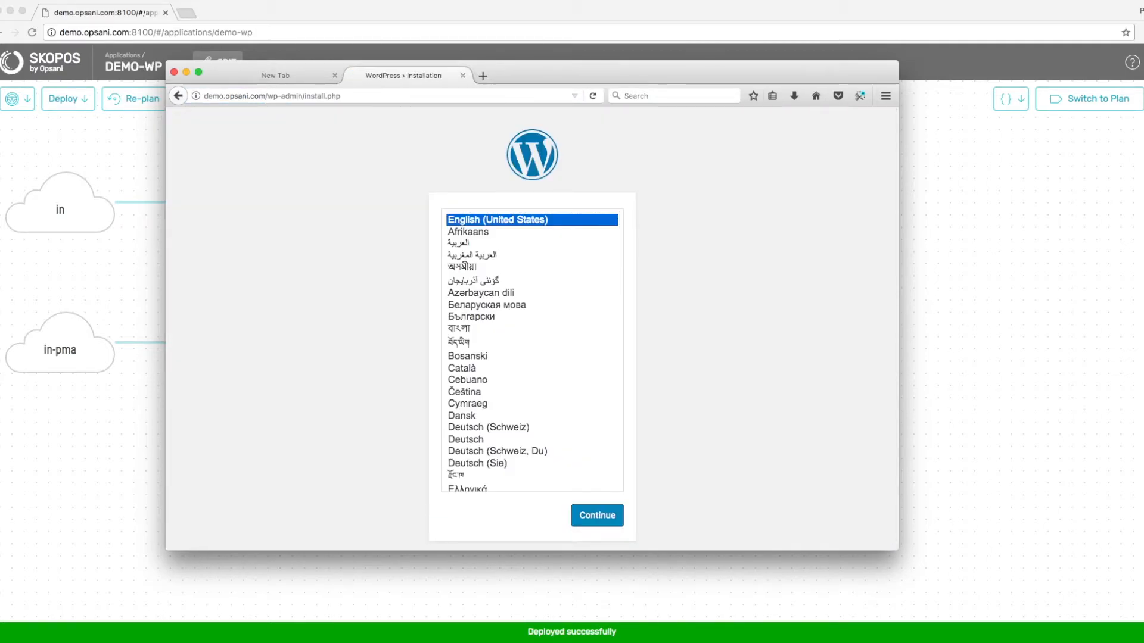
click(603, 518)
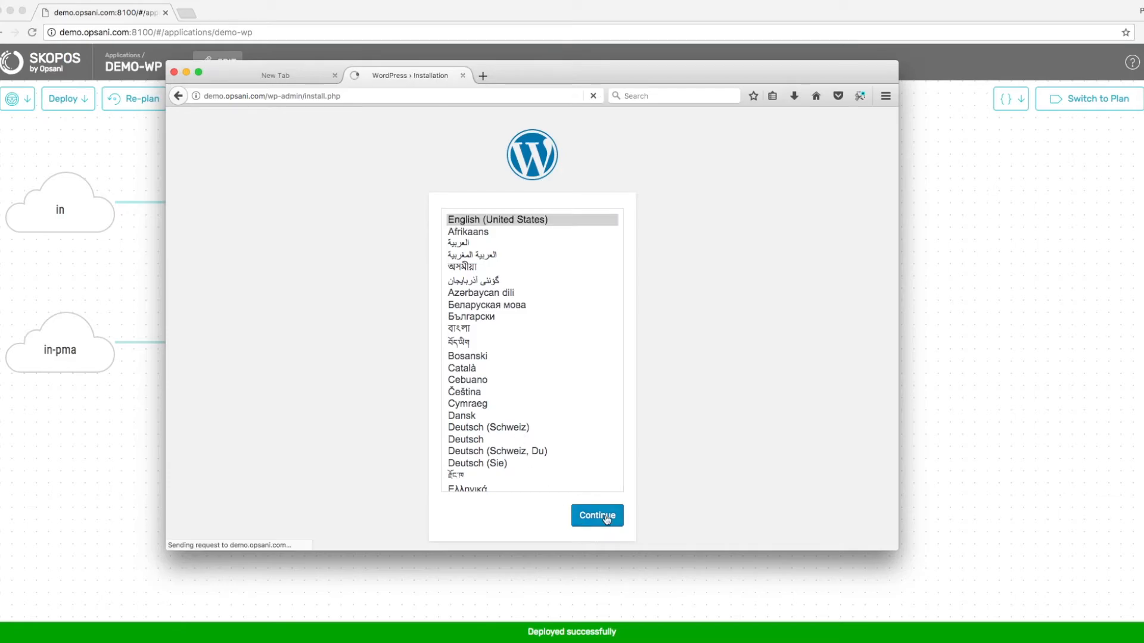
Install WordPress with site title Opsani, username opsani and the admin e-mail address.
click(495, 375)
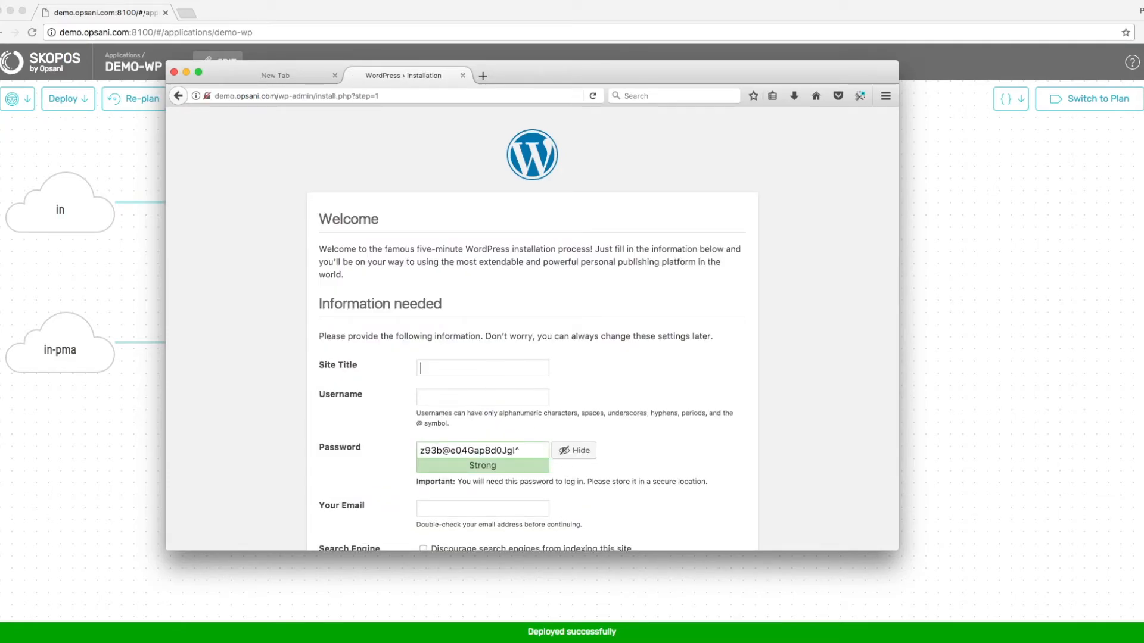
text(Opsani)
key(Tab)
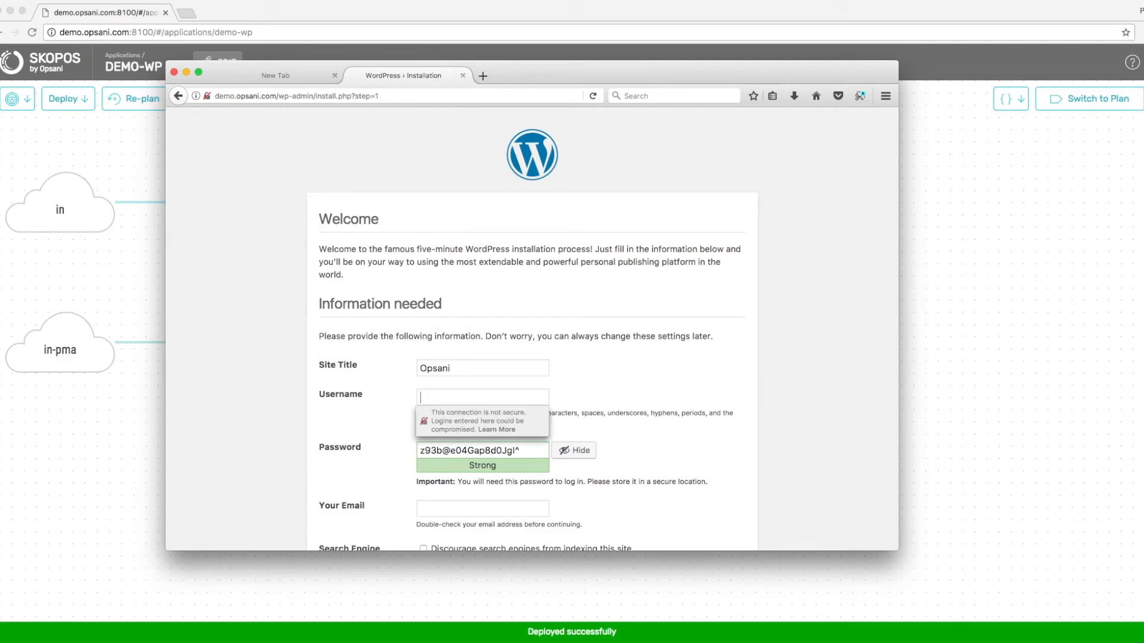
text(opsani)
key(Tab)
click(468, 507)
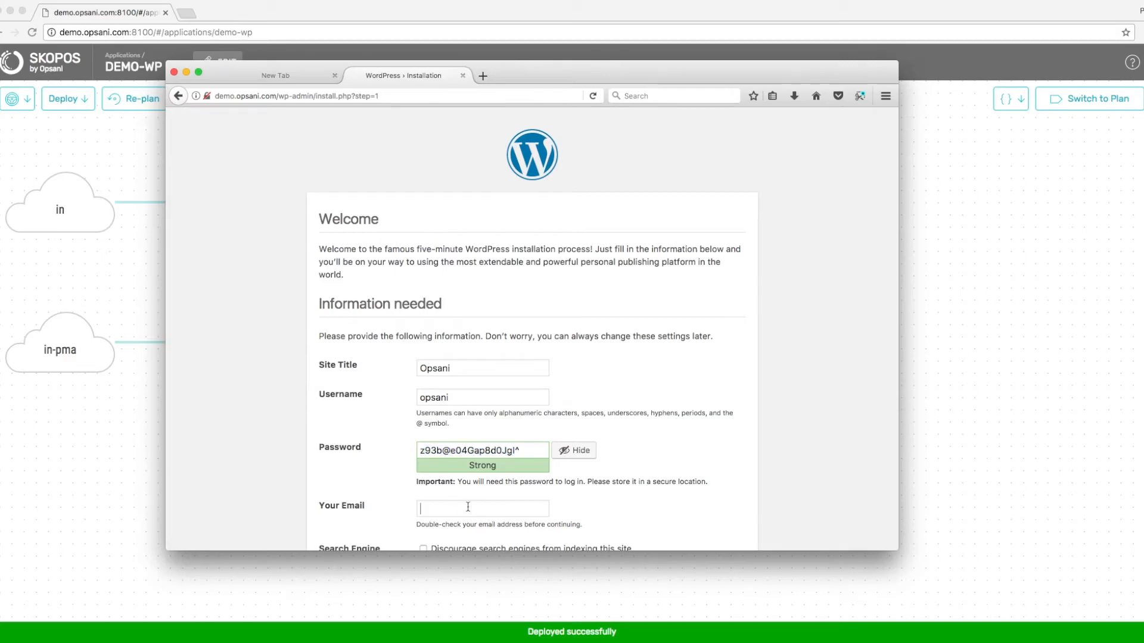
scroll(536, 500, down, 3)
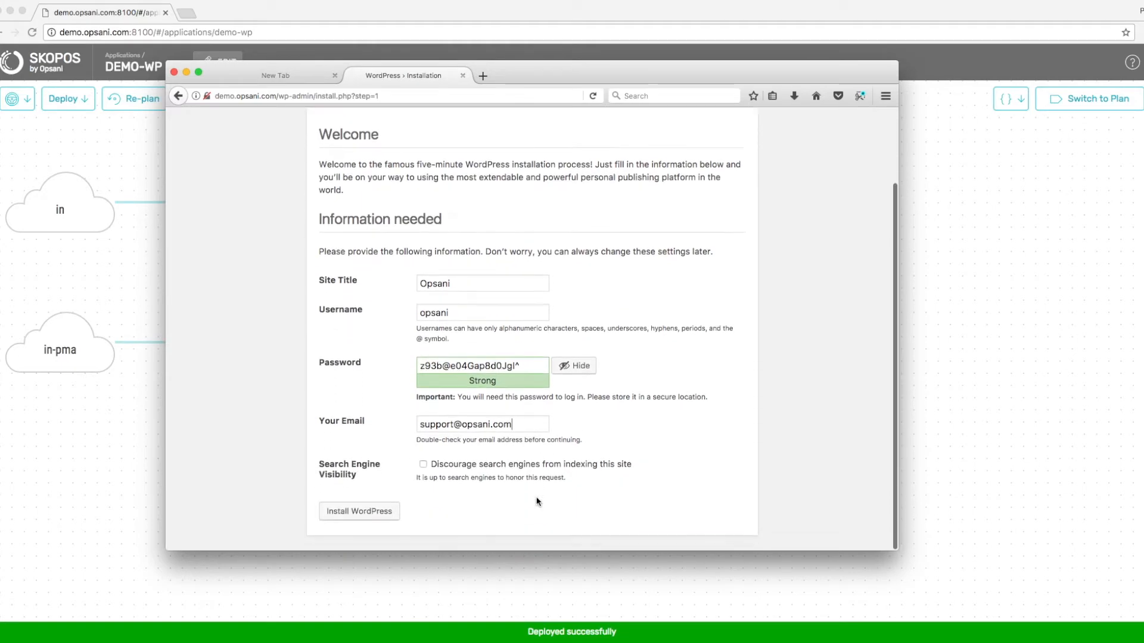
click(383, 515)
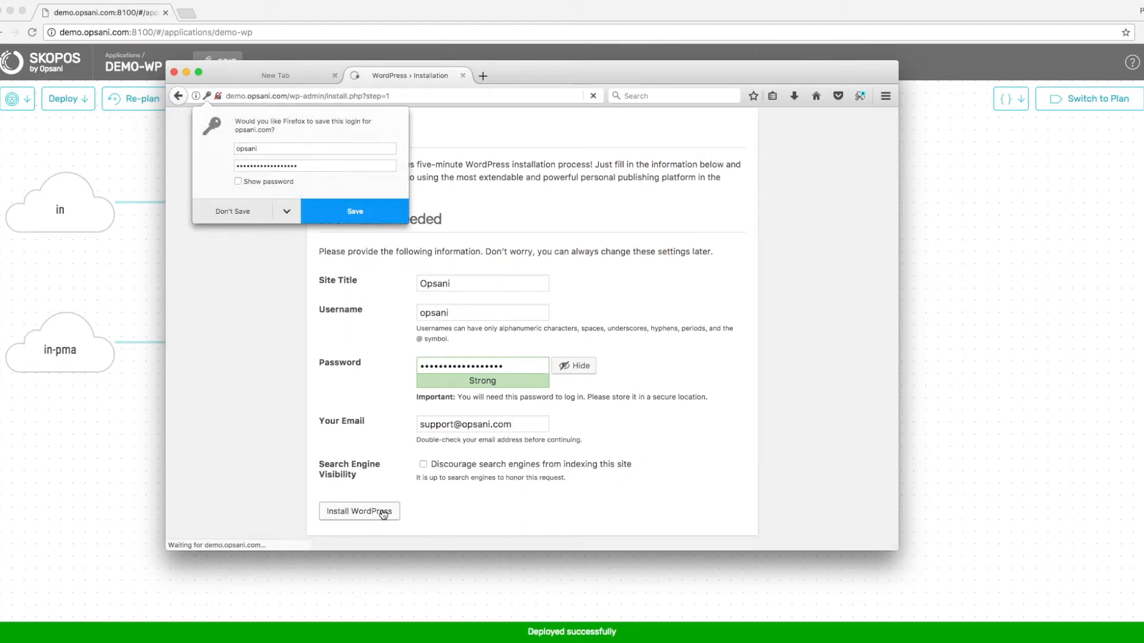
Save the login in the browser and log in to the WordPress dashboard.
click(379, 216)
click(337, 343)
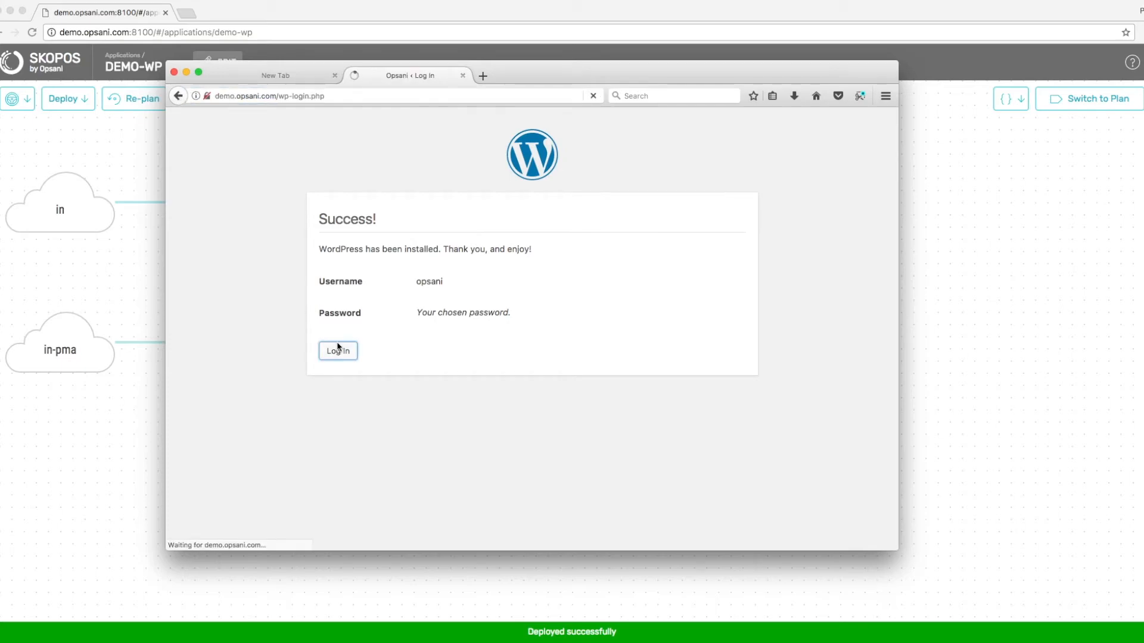
click(534, 316)
click(600, 355)
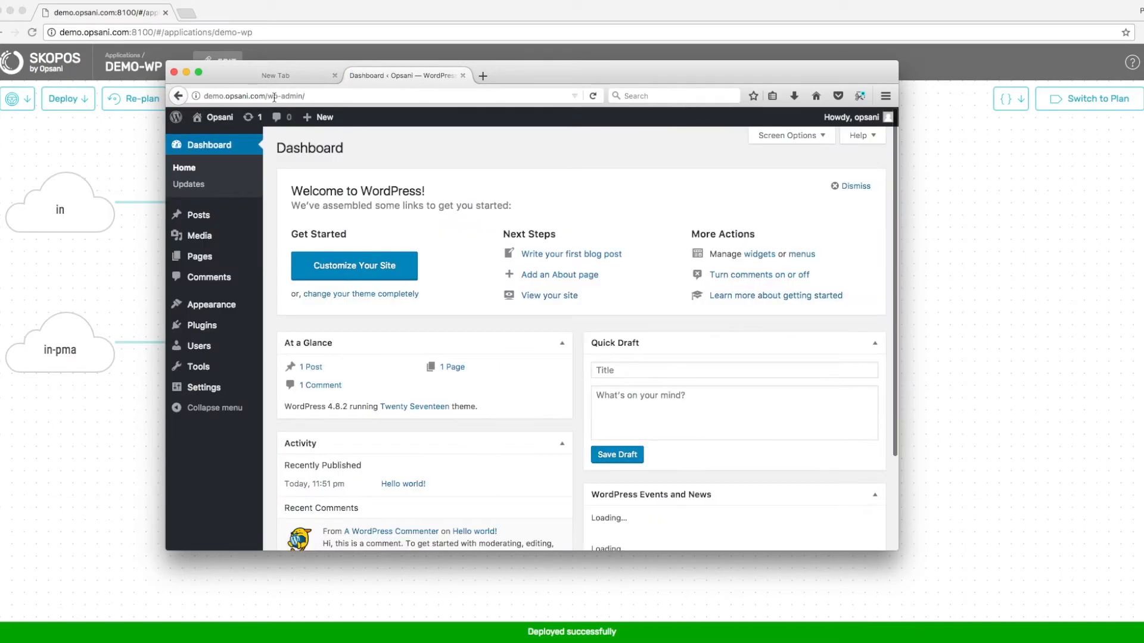
Open a new tab with the site address followed by :8080.
drag(265, 97, 194, 95)
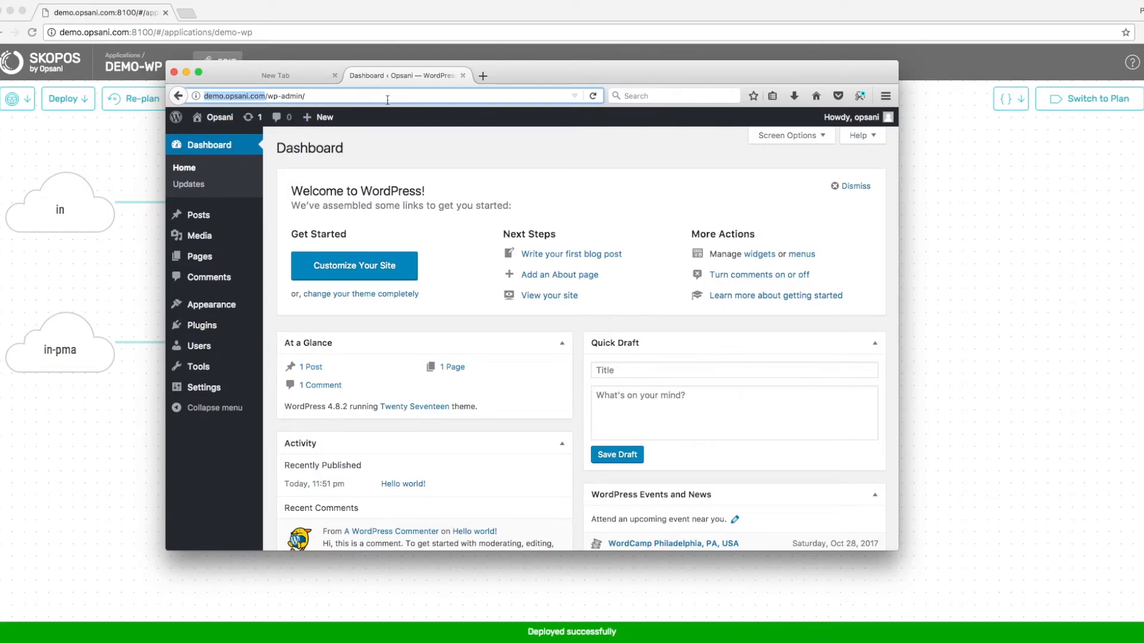
key(super+c)
key(super+t)
key(super+v)
key(BackSpace)
text(:8080)
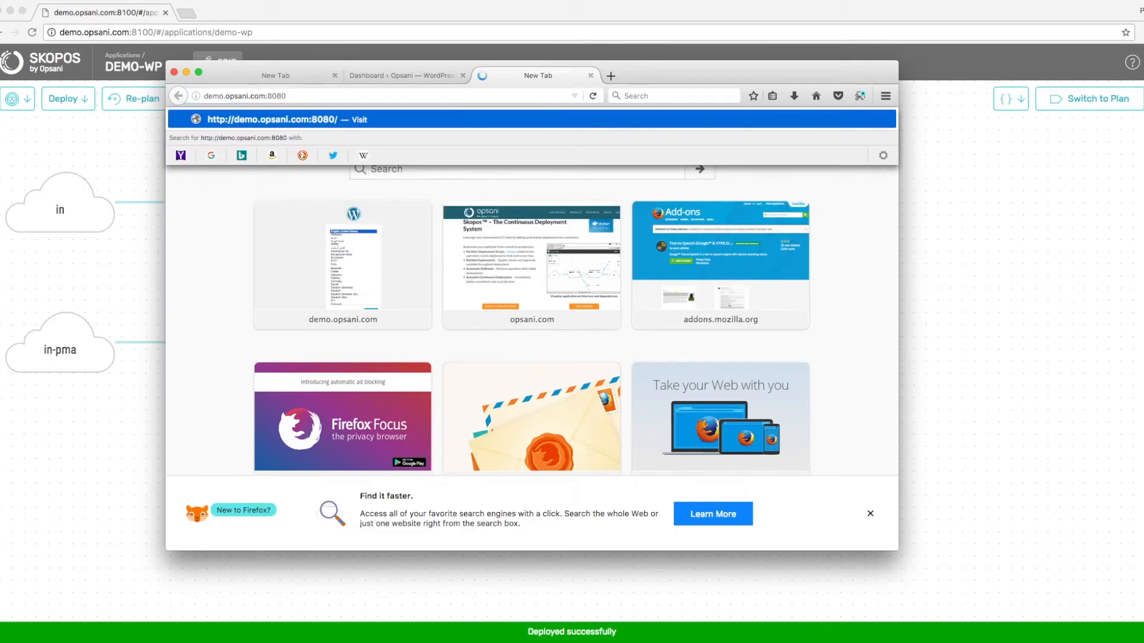
Load phpMyAdmin on port 8080, browse the wordpress wp_posts table, then return to the dashboard.
key(Return)
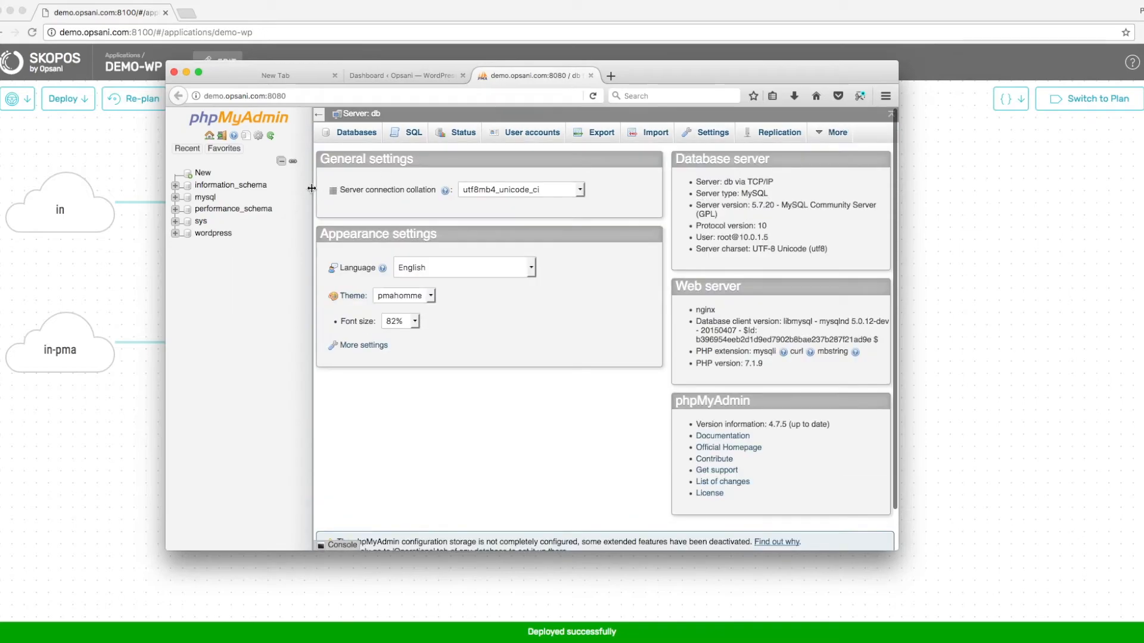
click(186, 236)
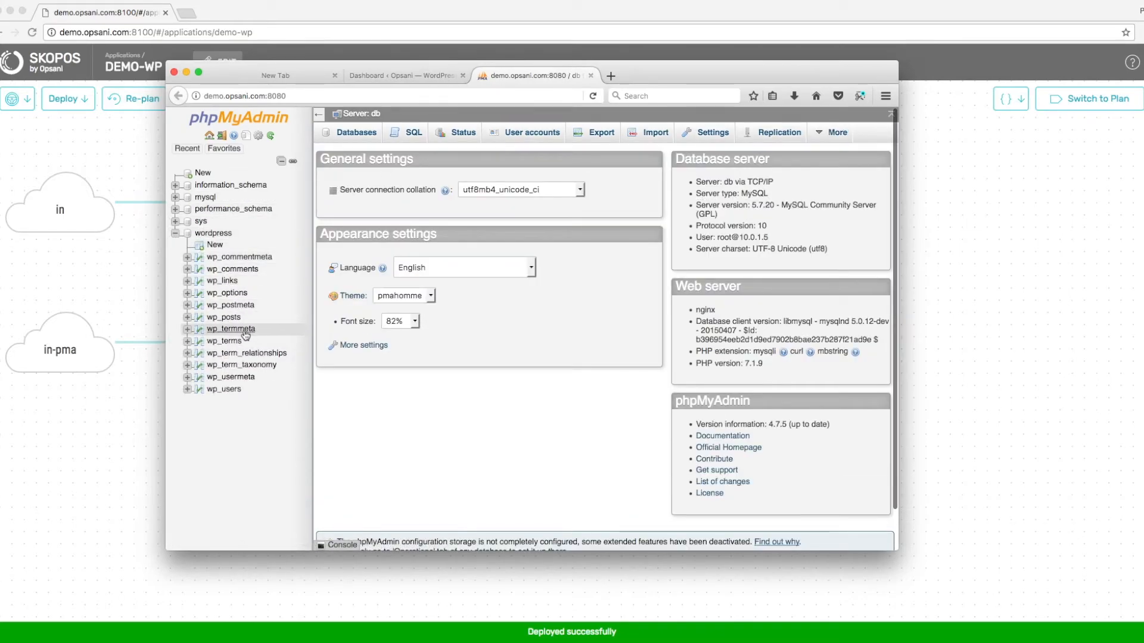
click(189, 317)
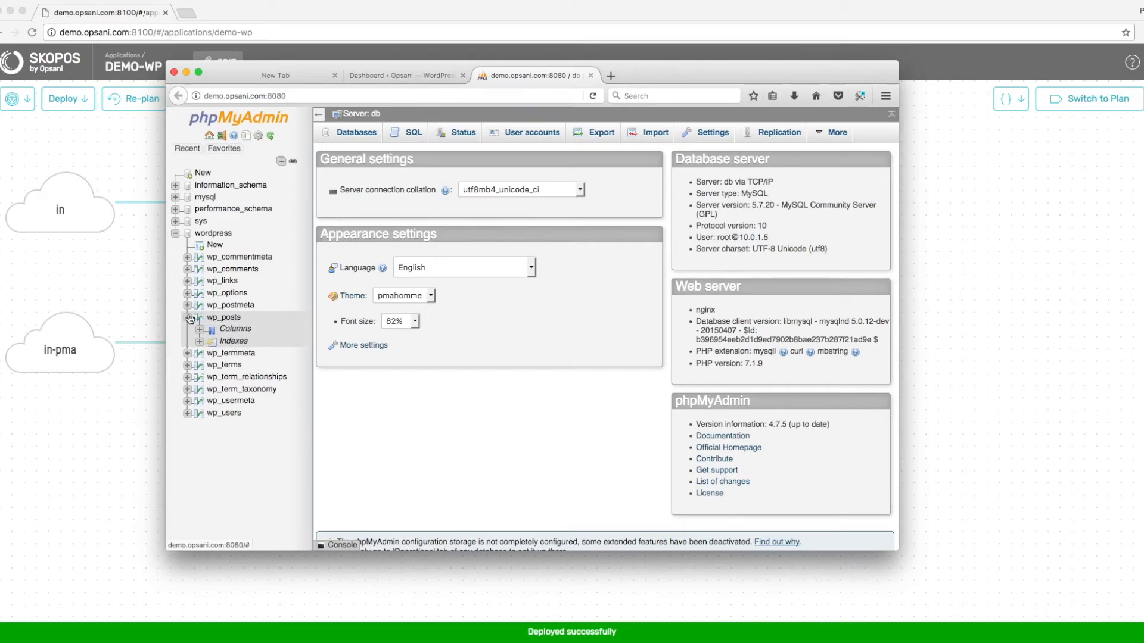
click(229, 319)
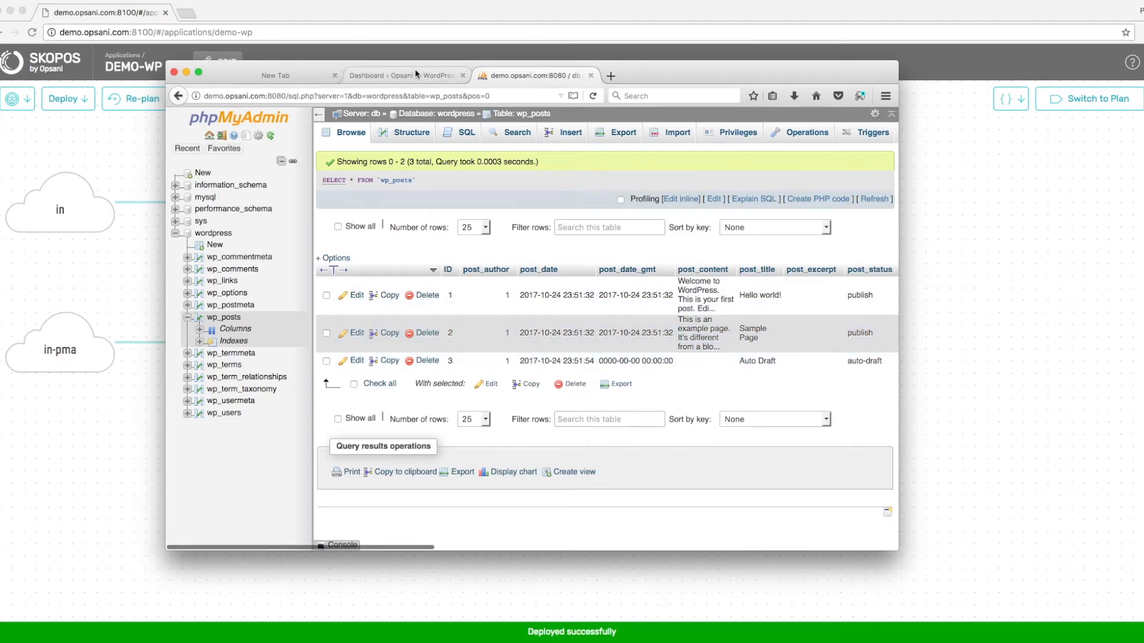
click(401, 79)
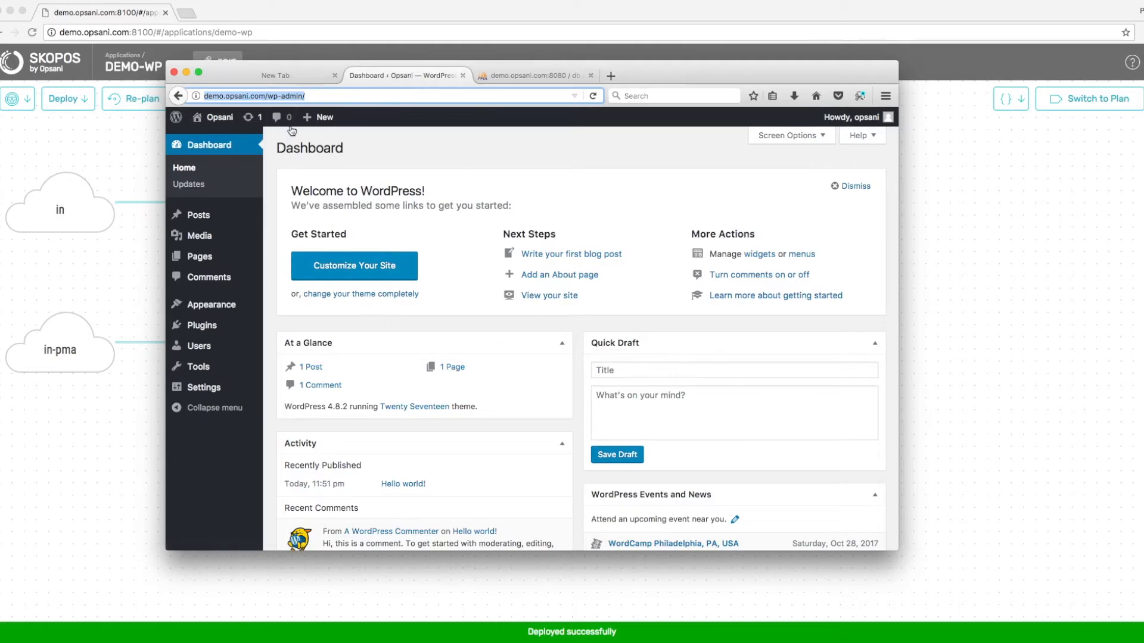
Publish a new WordPress post titled 'Skopos rocks'.
click(311, 139)
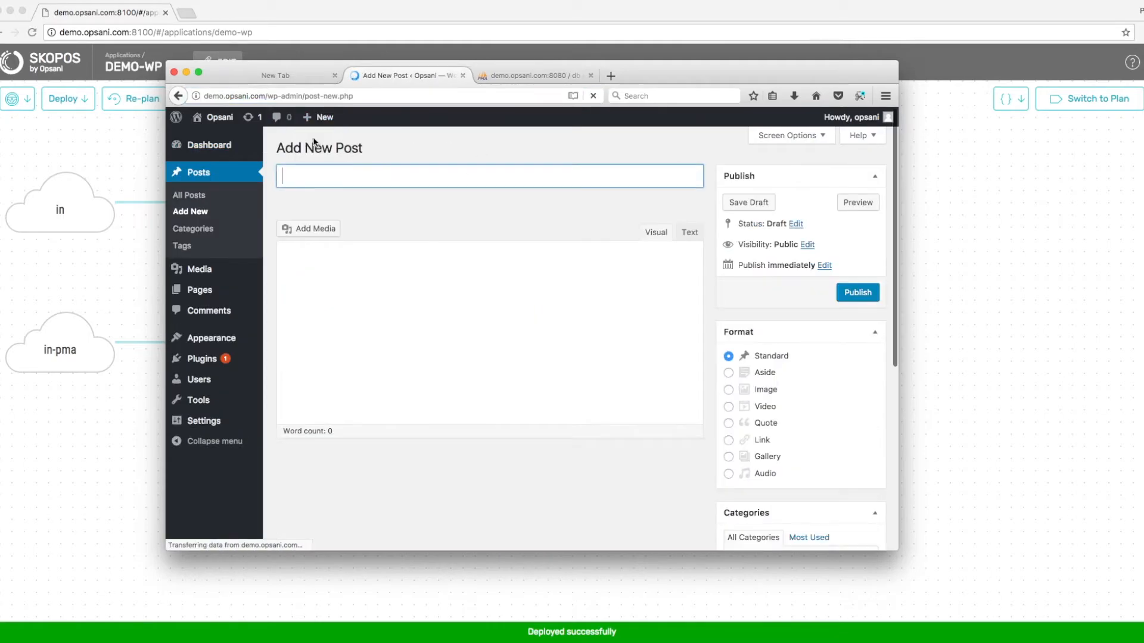
text(Skopos )
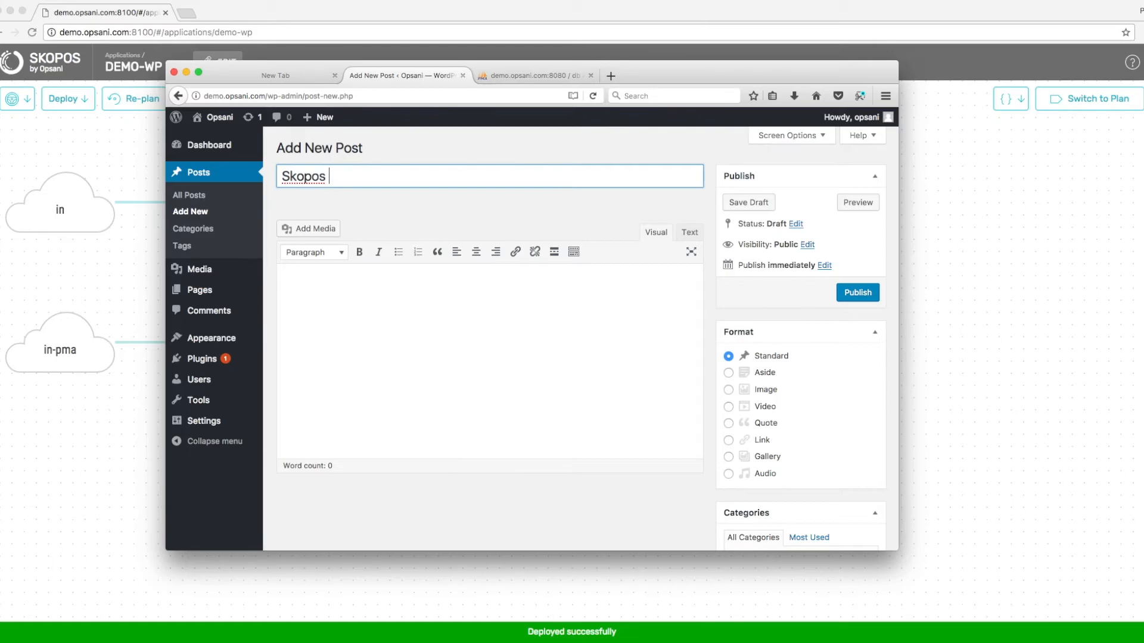
text(rocks)
click(853, 296)
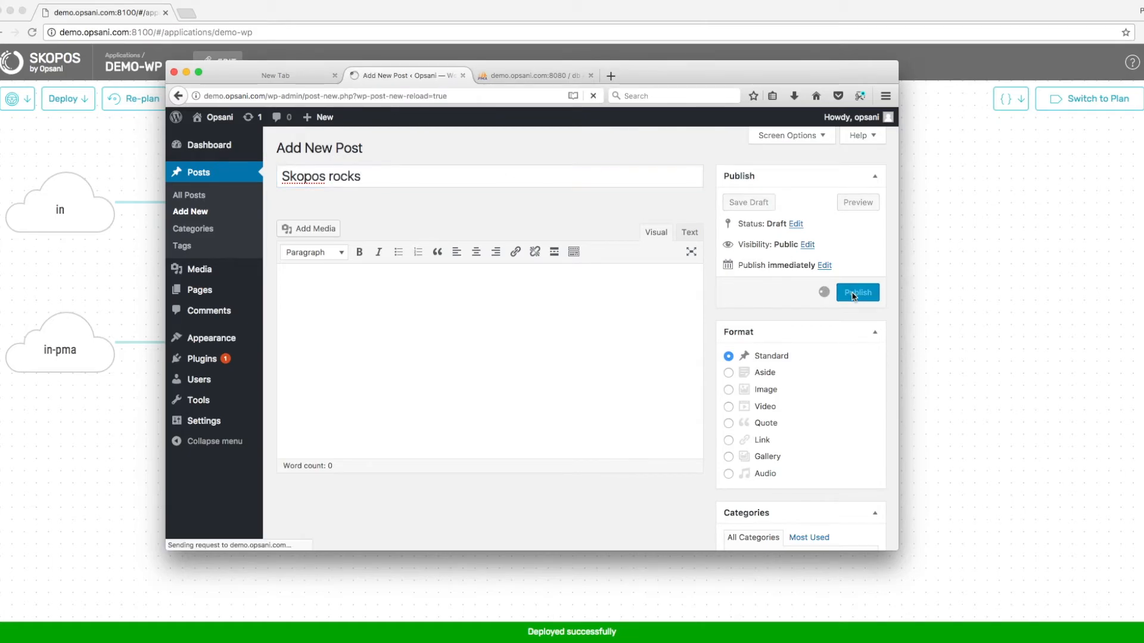
Reload wp_posts in phpMyAdmin to confirm the new post, then return to Skopos.
click(555, 76)
key(super+r)
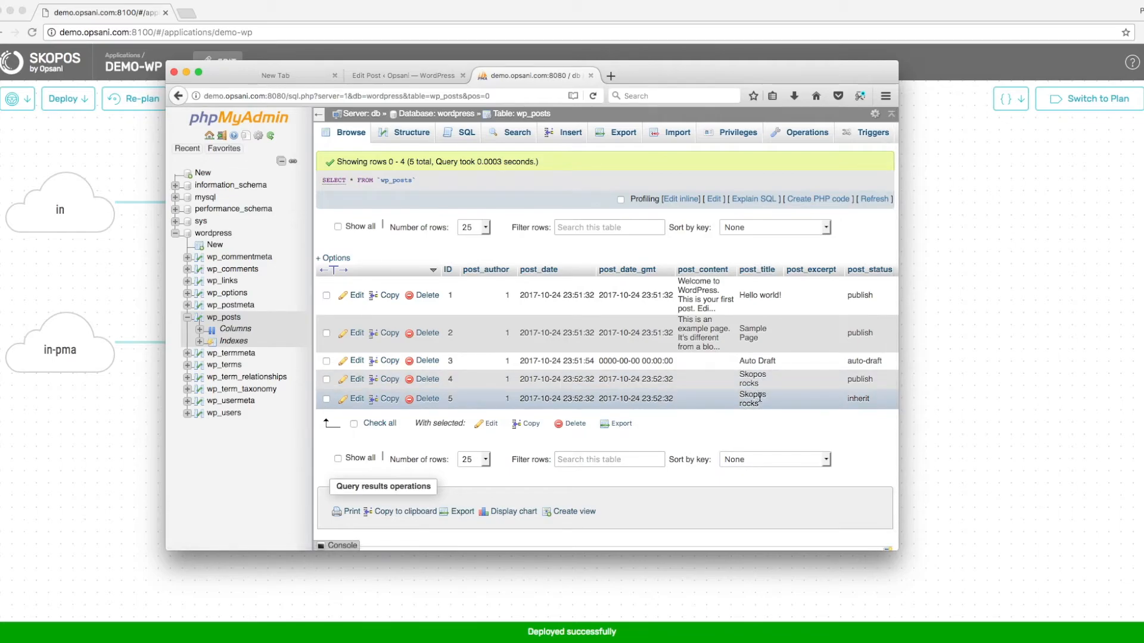
click(127, 257)
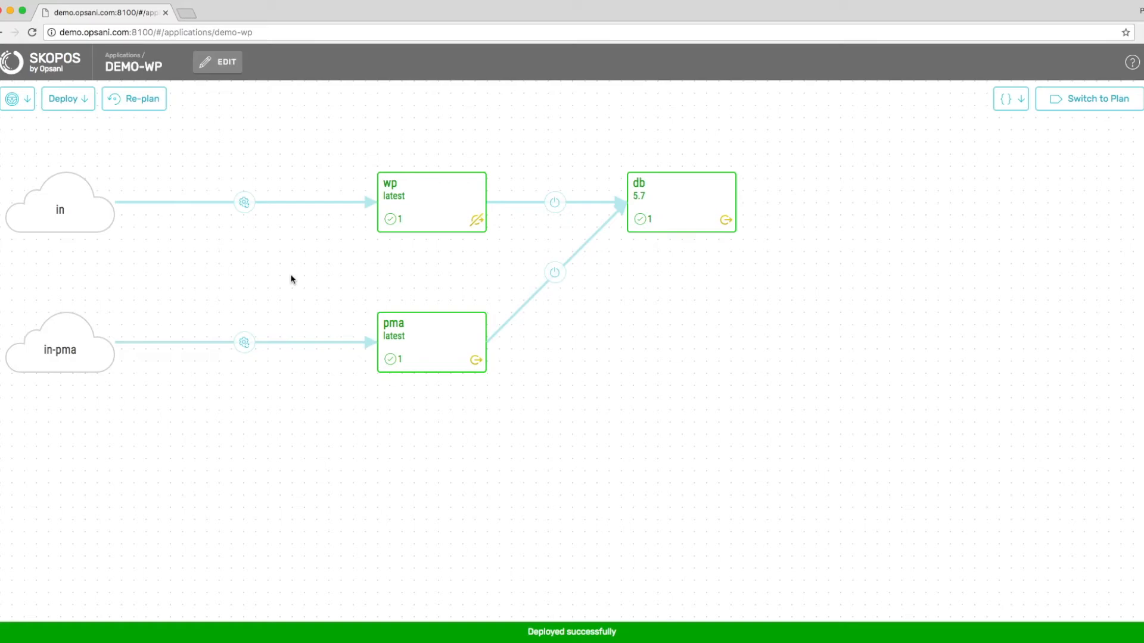
Open the demo-wp application details and switch its model into edit mode.
click(292, 154)
click(232, 70)
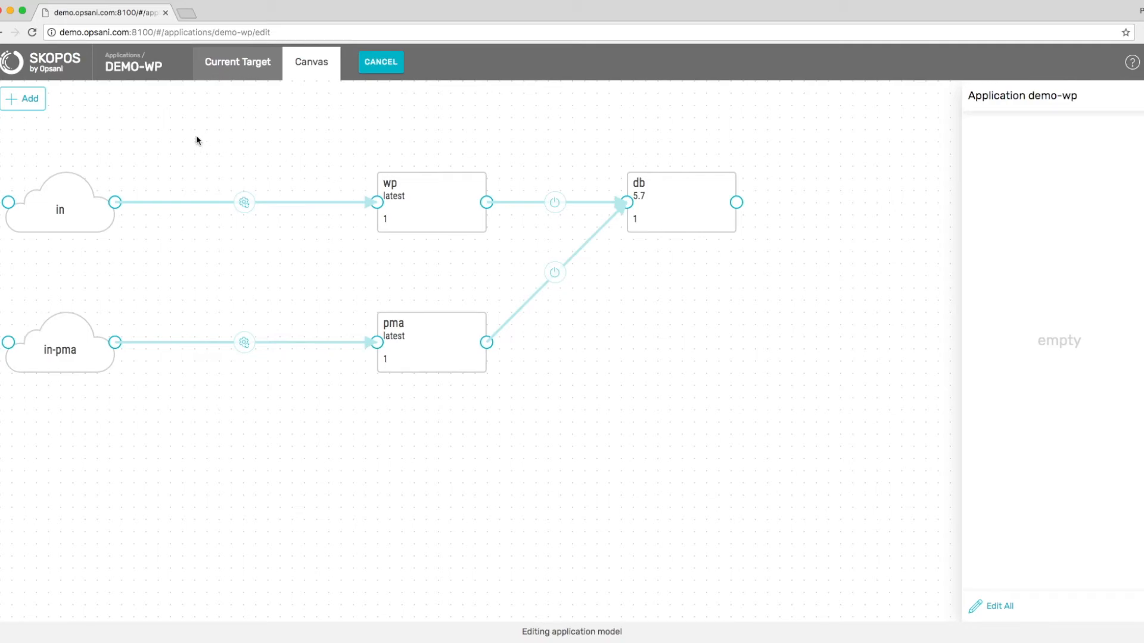
Add a new blank component and wire it between the in gateway and wp.
click(40, 102)
click(51, 128)
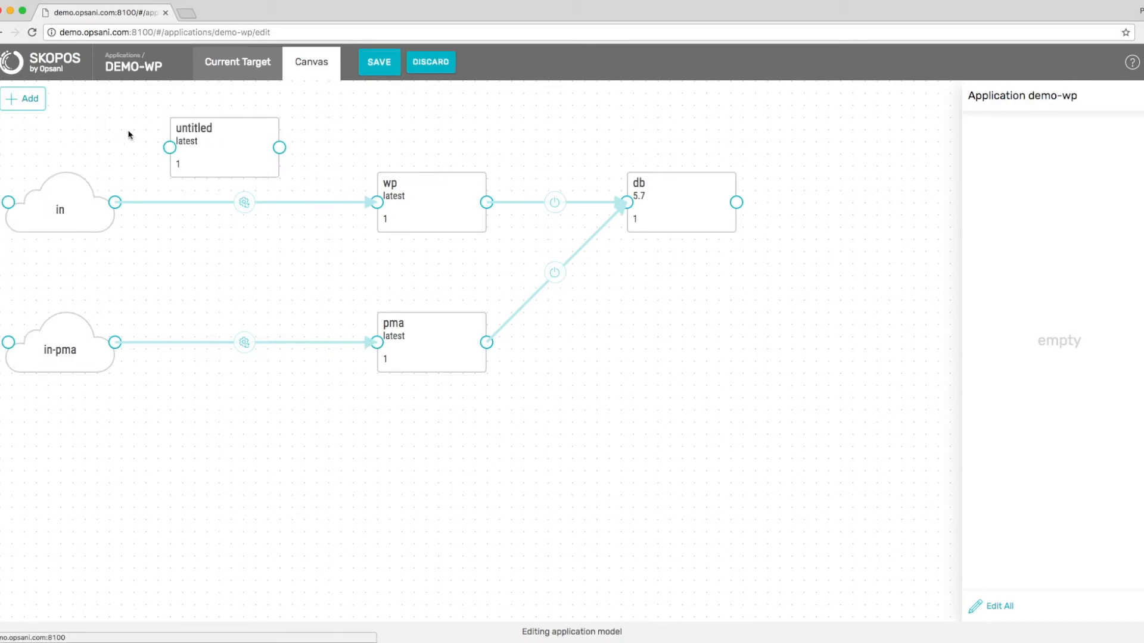
drag(375, 202, 207, 212)
drag(292, 202, 378, 205)
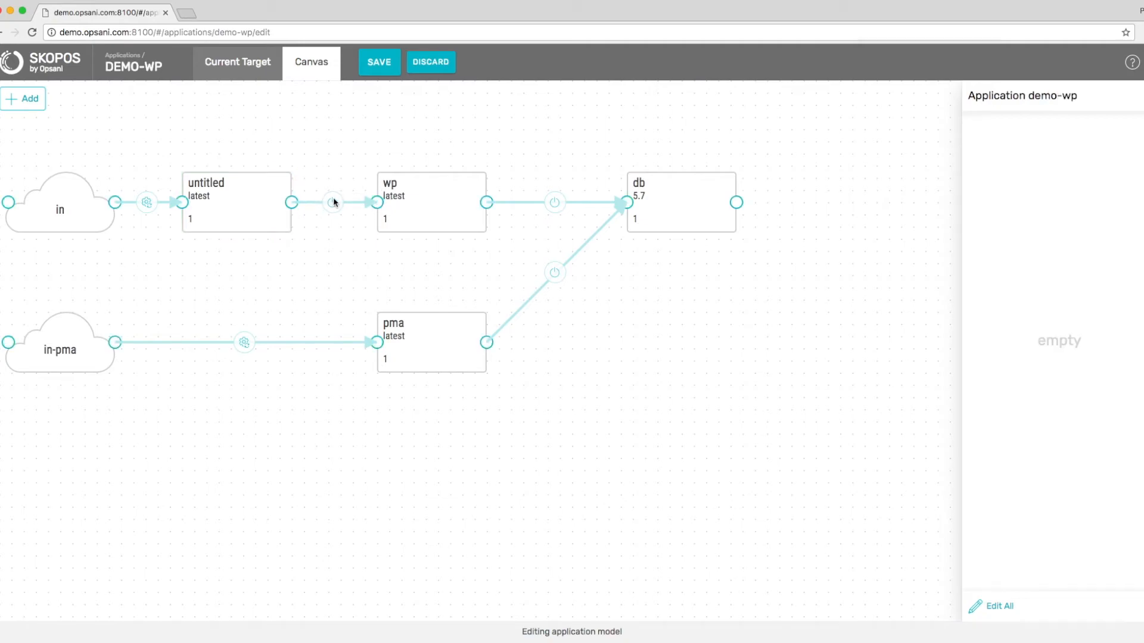
Name the new component lets_encrypt and set its image to opsani/letsencrypt.
click(273, 194)
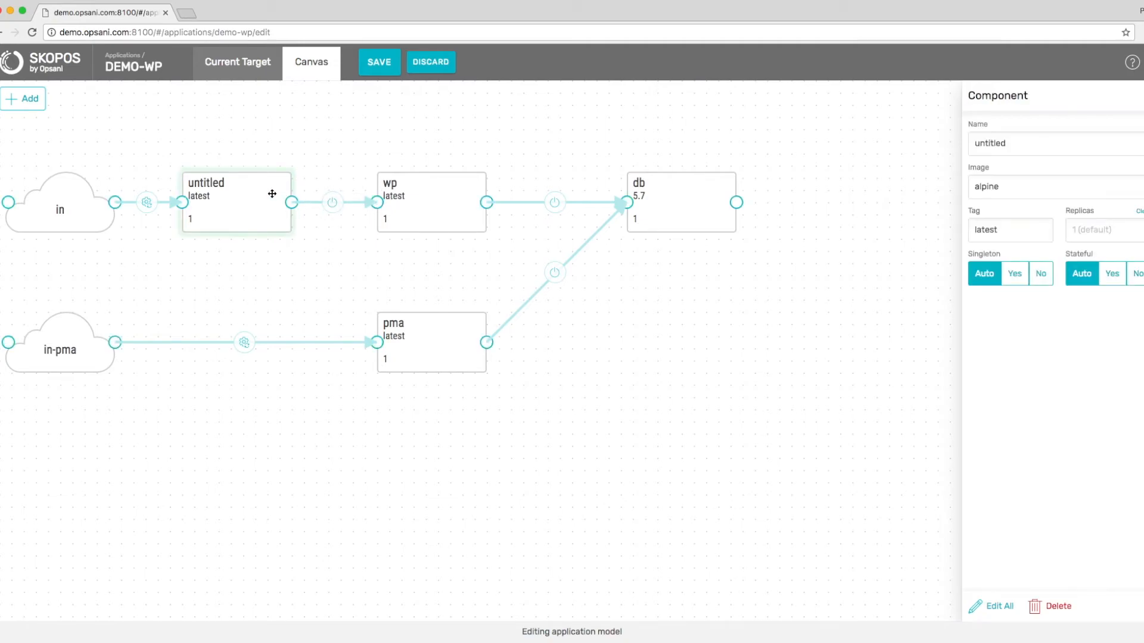
double_click(1029, 143)
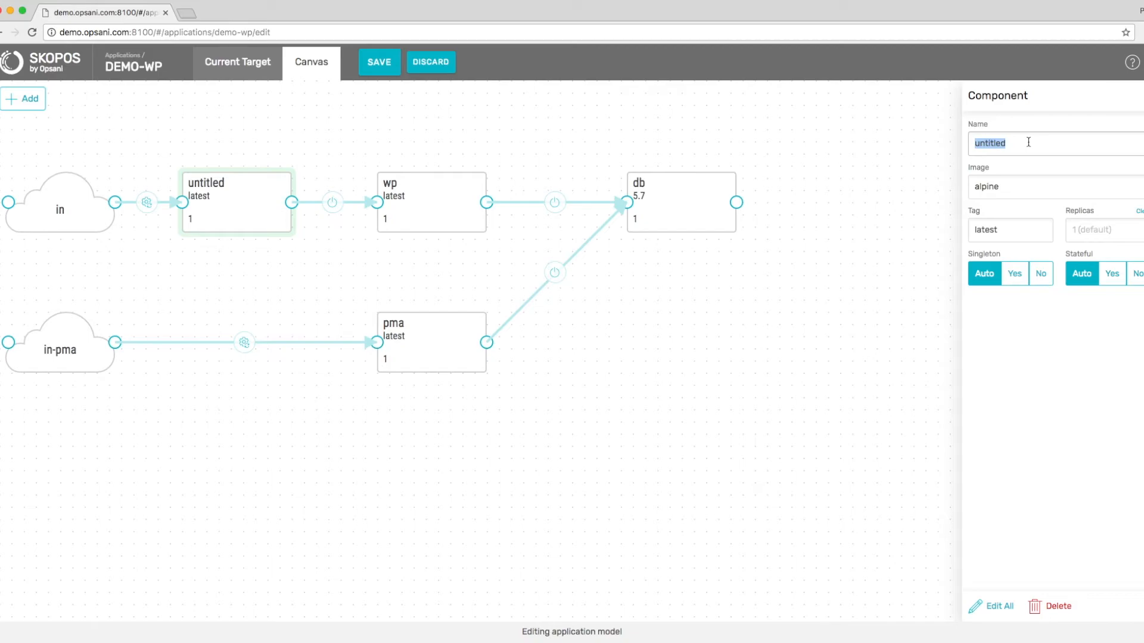
text(lets_encrypt)
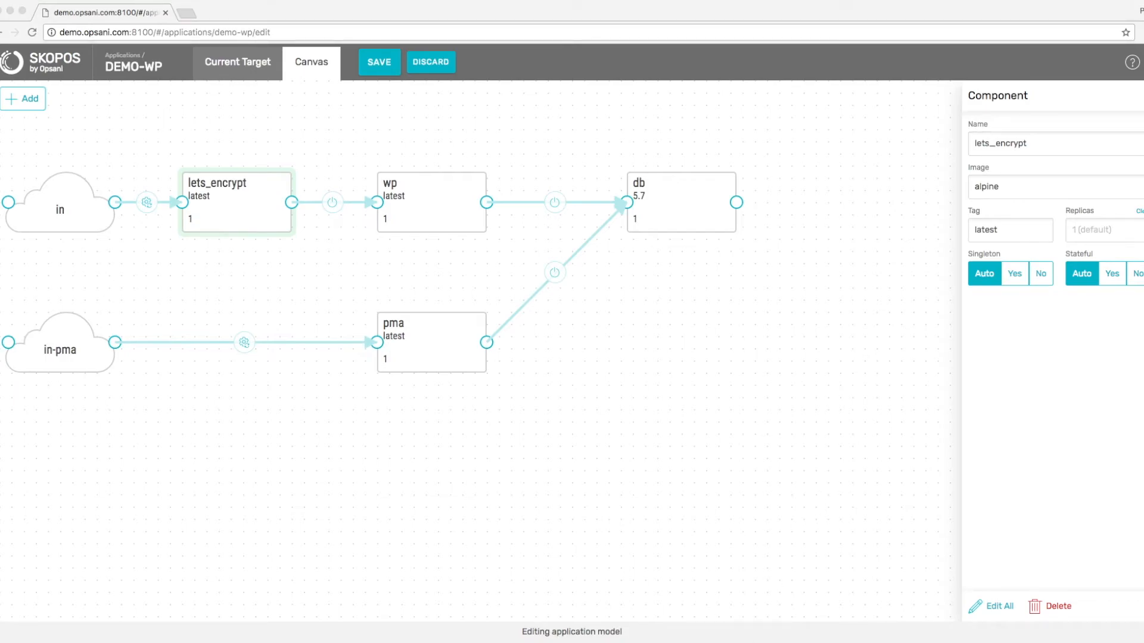
double_click(1021, 186)
key(super+v)
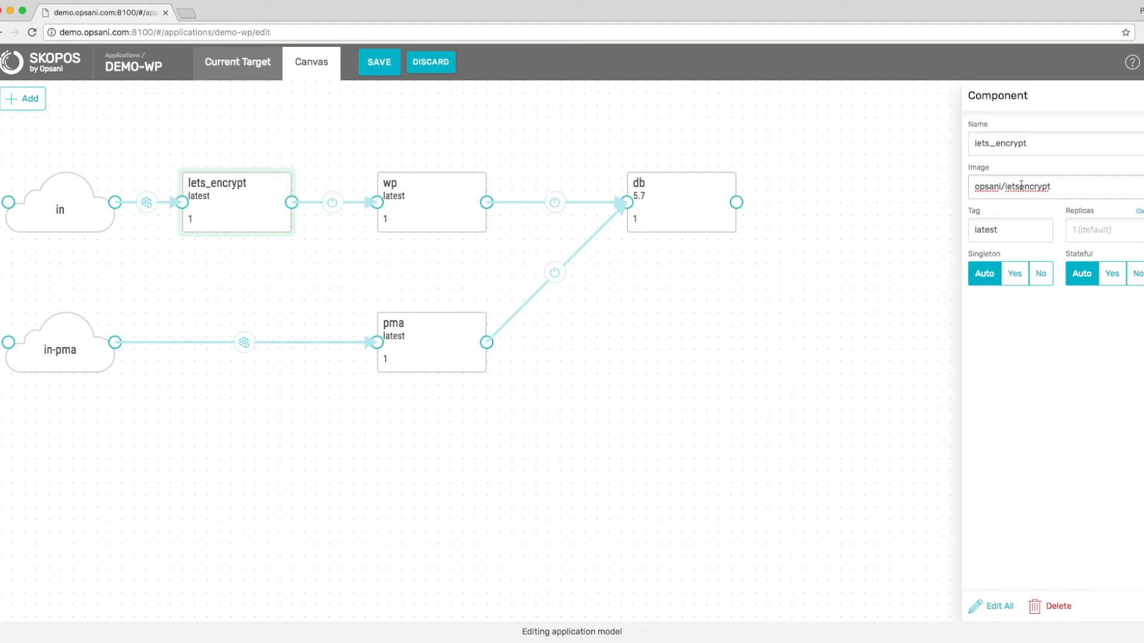
Give lets_encrypt the environment variable BACKEND=wp.
click(994, 606)
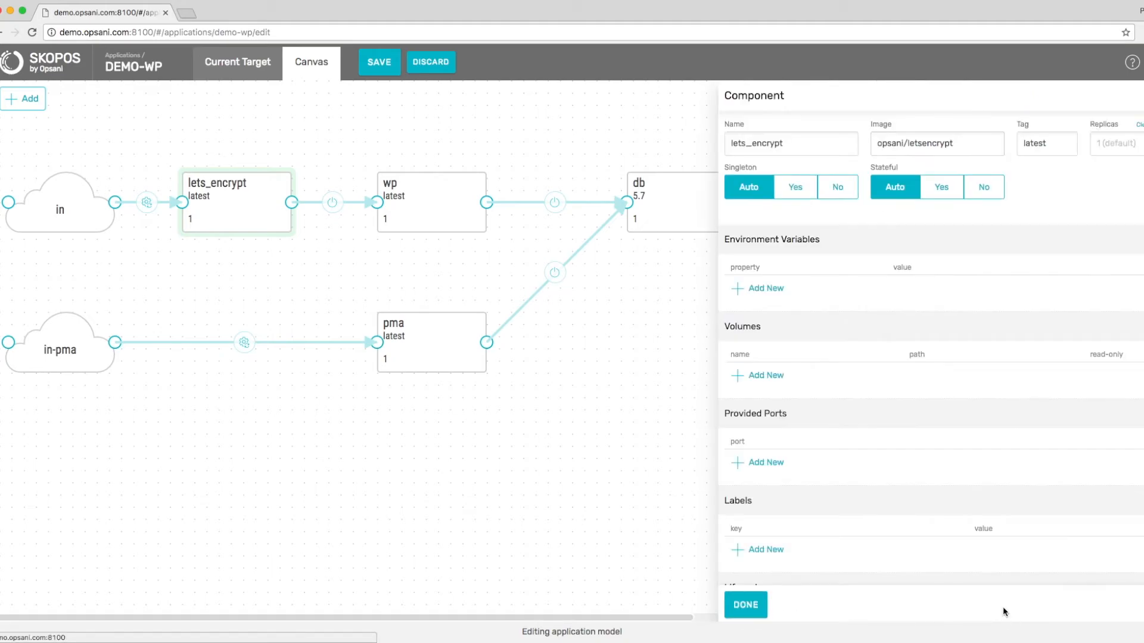
click(766, 289)
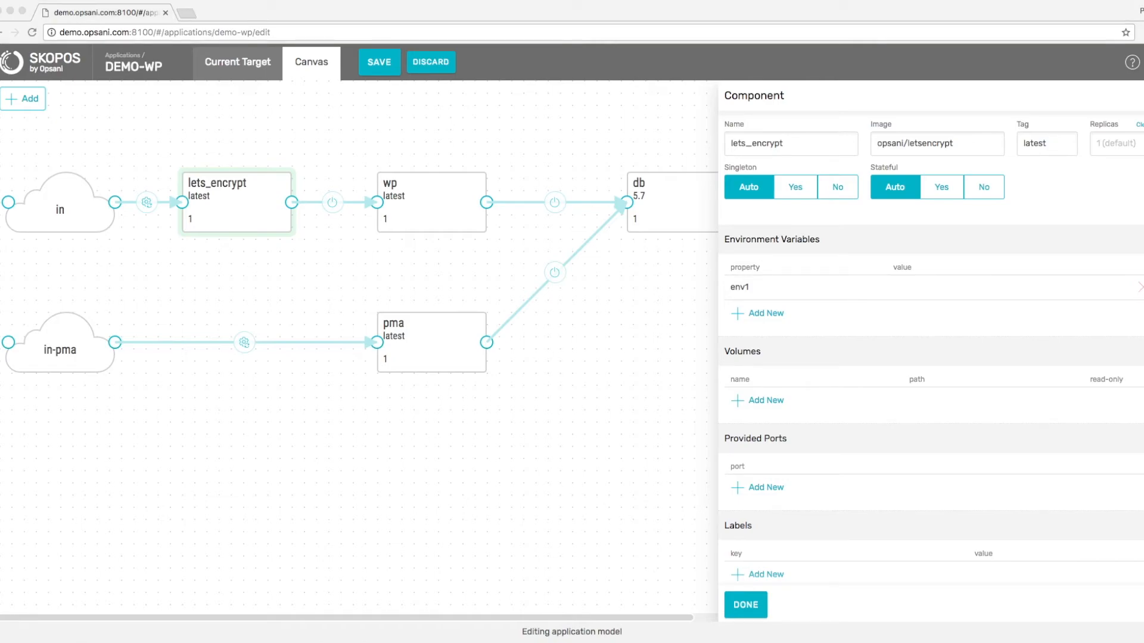
click(762, 289)
text(BACKEND)
click(912, 285)
text(wp)
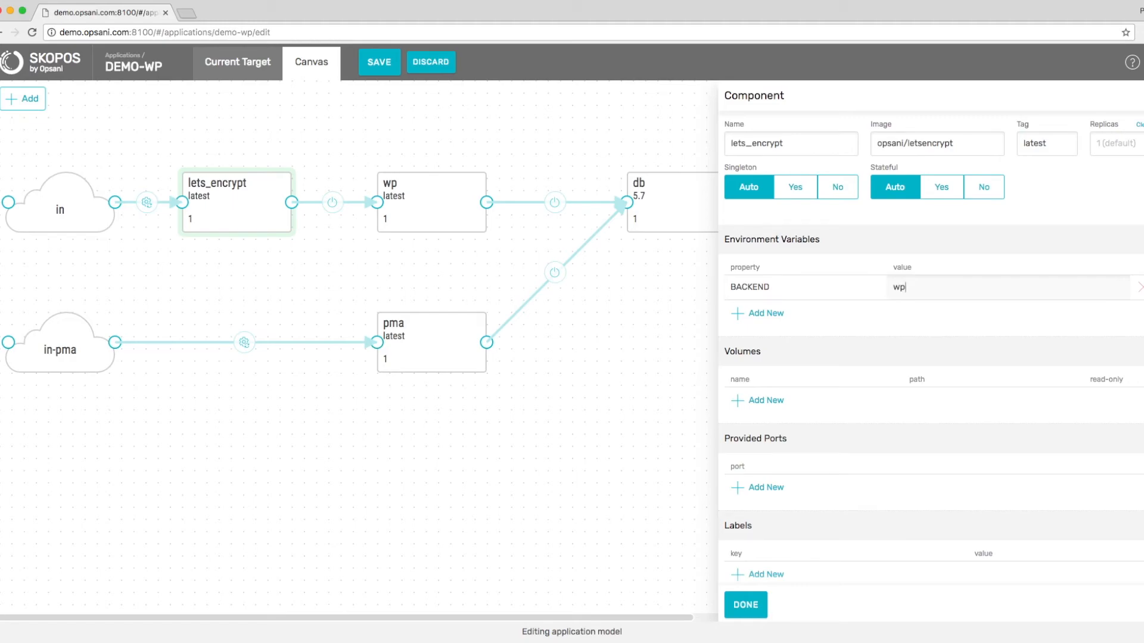
Add a second environment variable URL=demo.opsani.com.
click(763, 314)
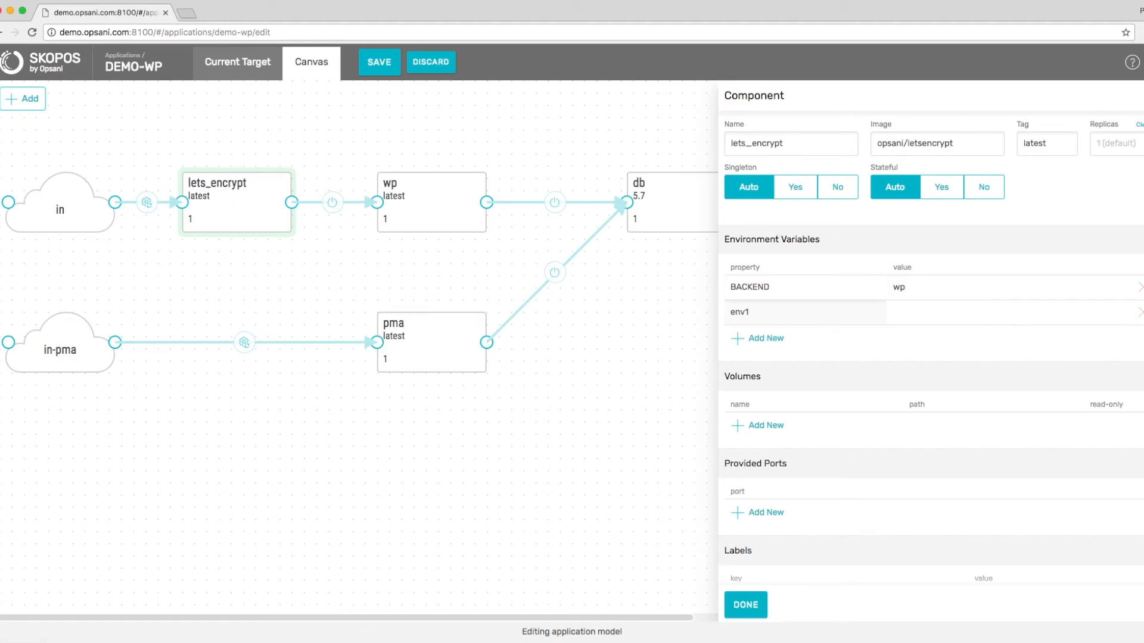
key(super+Tab)
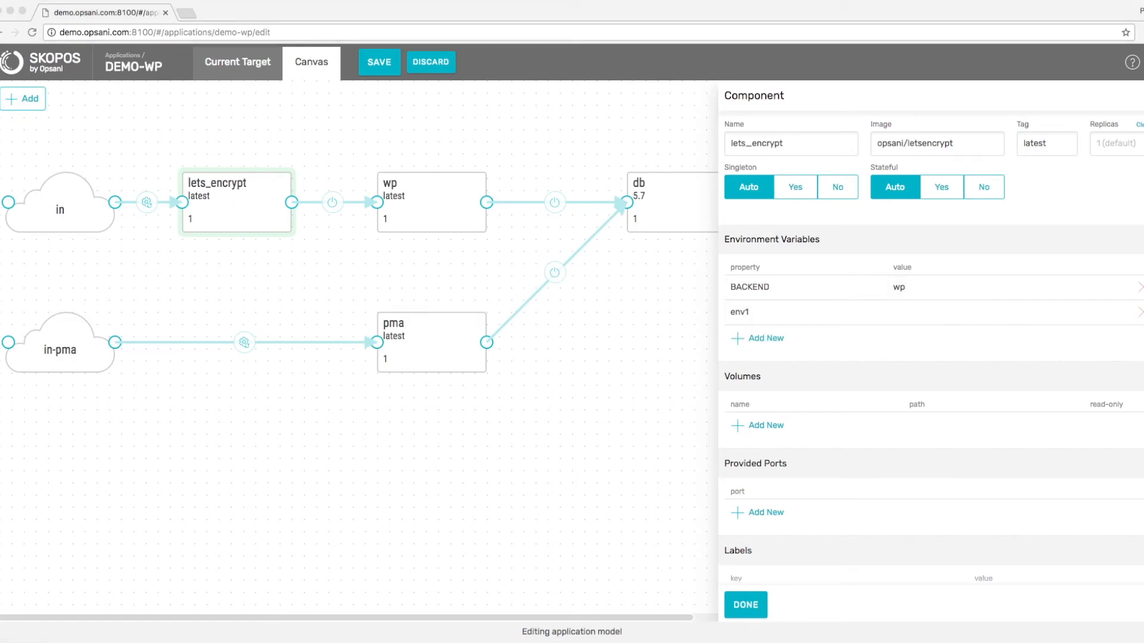
click(767, 307)
text(URL)
click(891, 309)
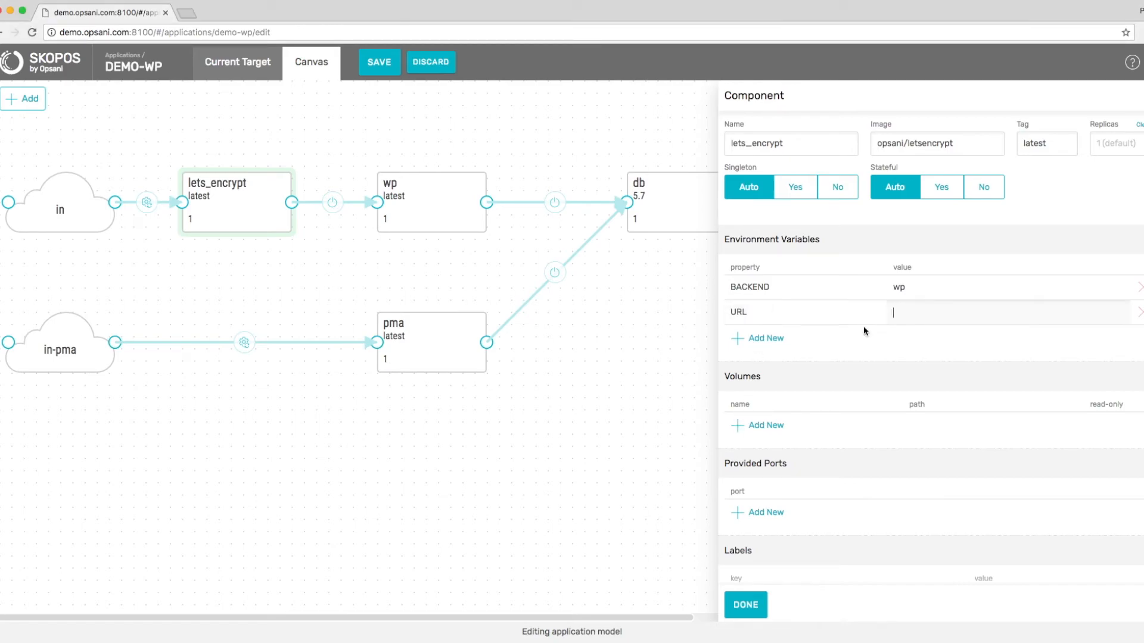
key(super+Tab)
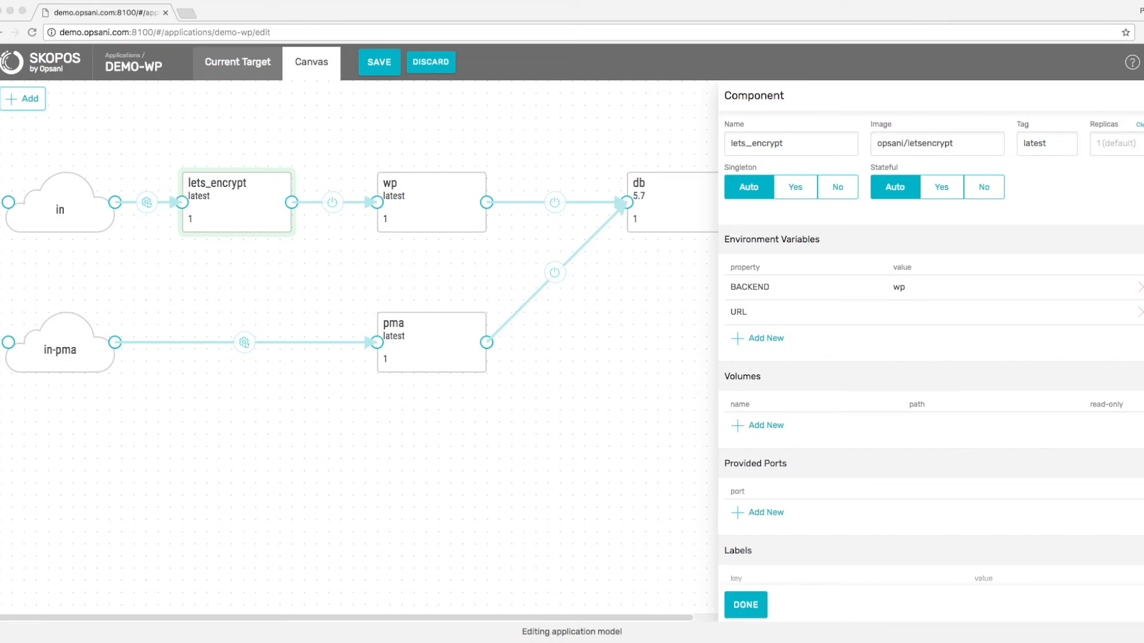
click(900, 311)
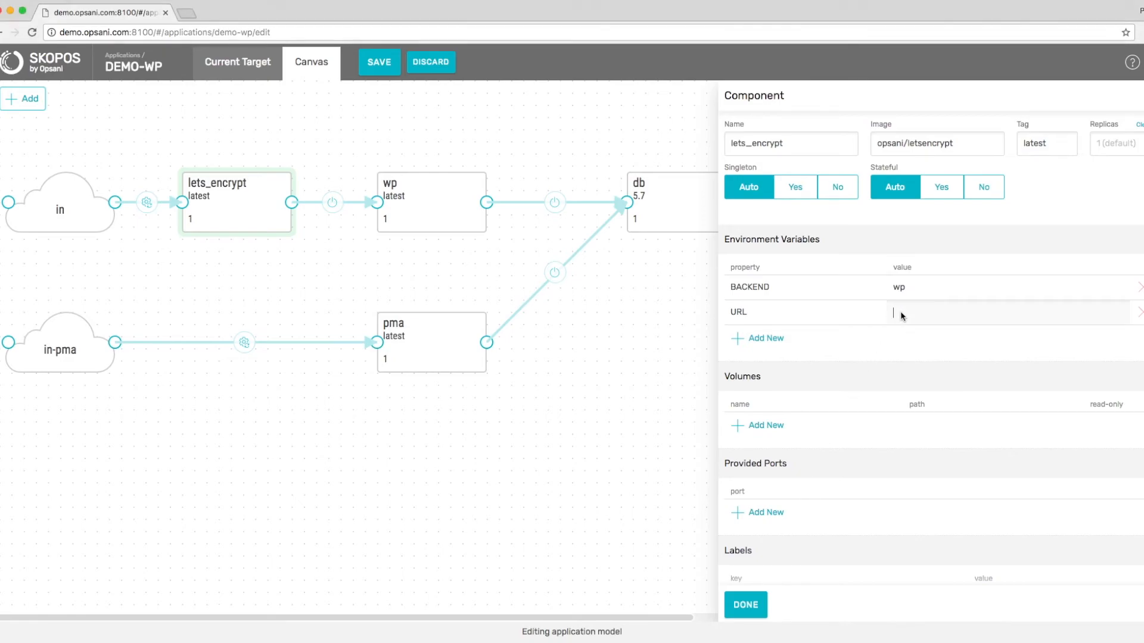
text(demo.opsani.com)
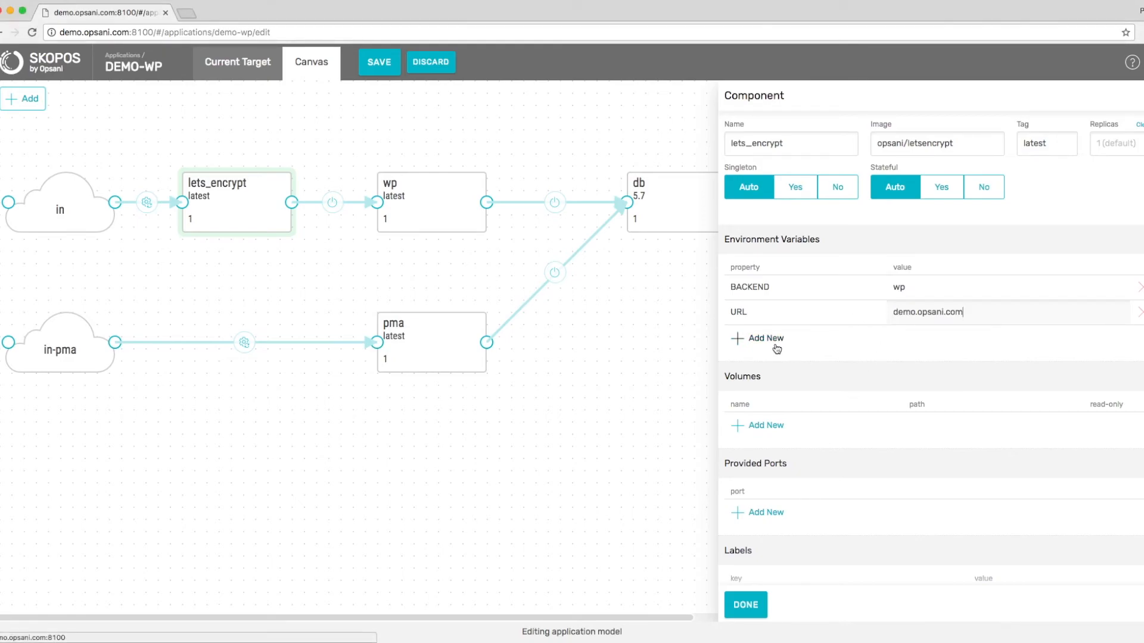
Add an ssl volume mounted at /config and finish editing the component.
scroll(777, 462, down, 1)
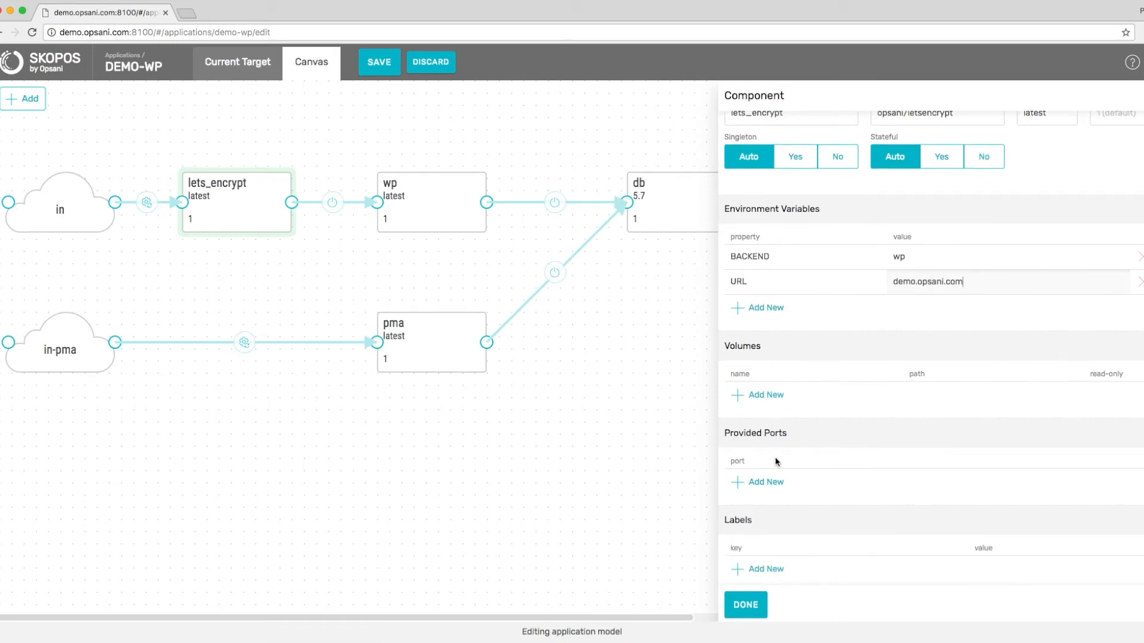
click(769, 394)
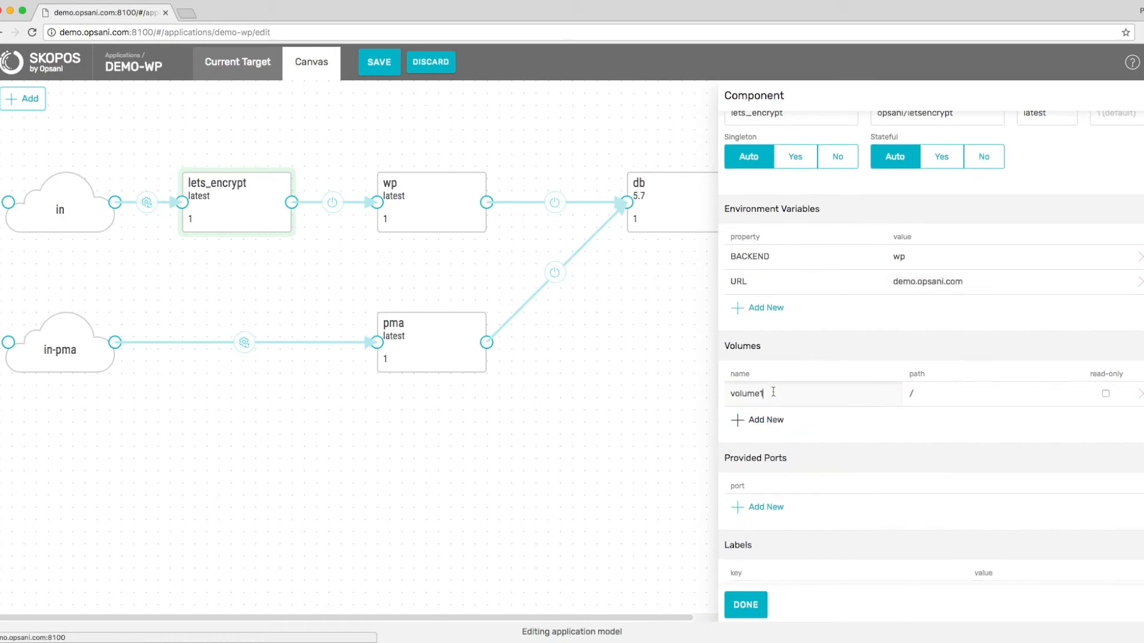
double_click(773, 392)
text(ssl)
click(928, 396)
text(config)
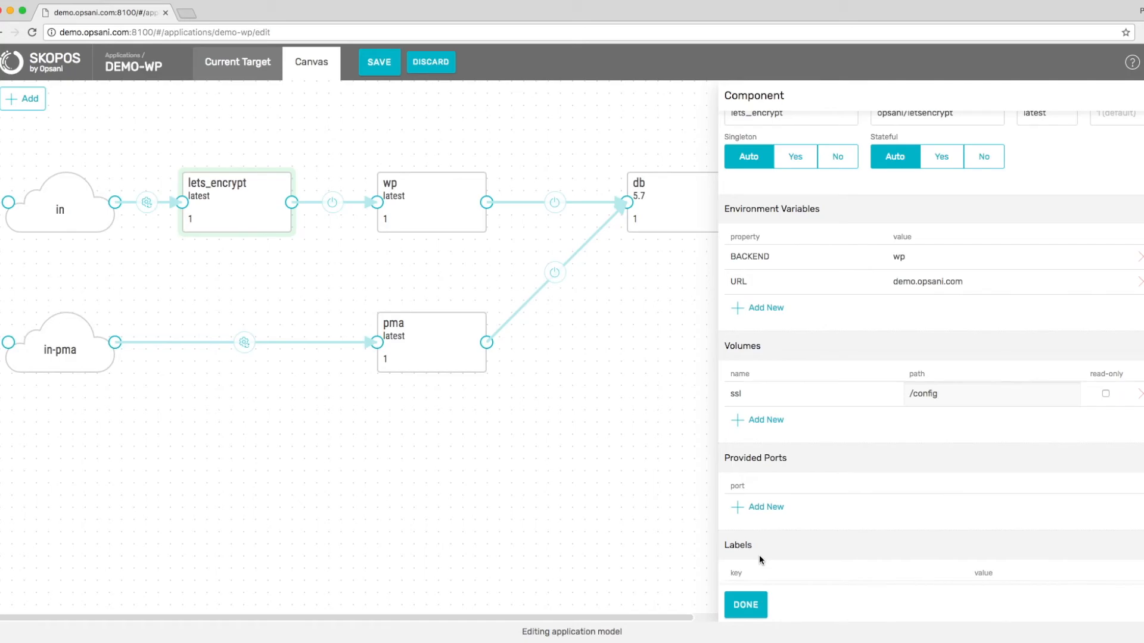
click(746, 604)
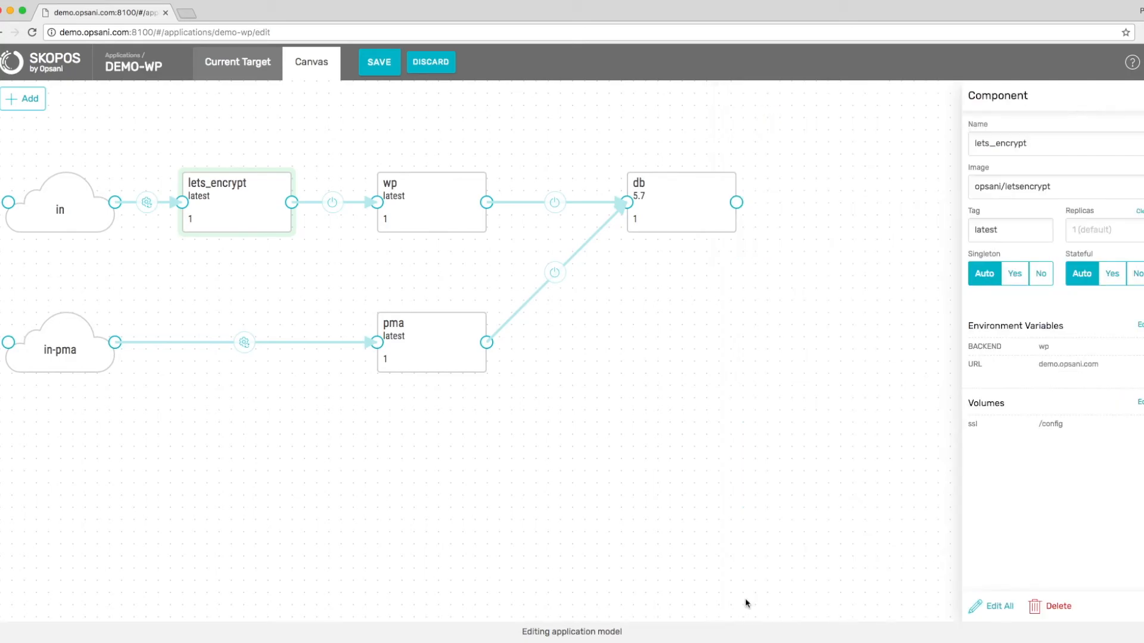
Expose port 443 named ssl on the in gateway and verify its 443→443 mapping to lets_encrypt.
click(80, 200)
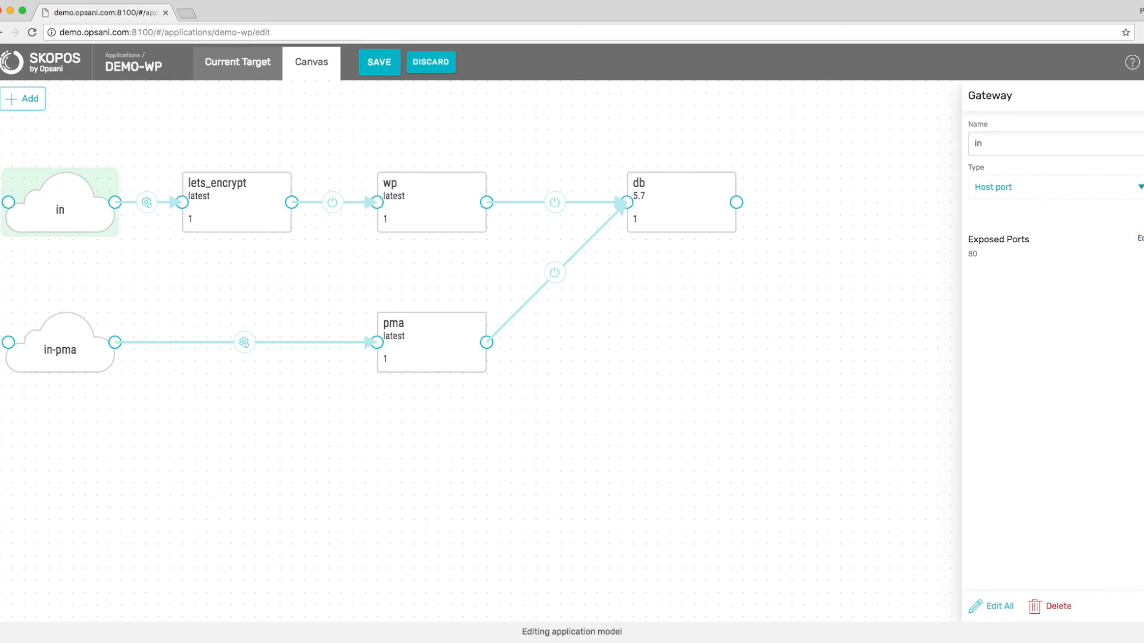
click(1139, 238)
click(748, 243)
drag(748, 243, 715, 243)
text(443)
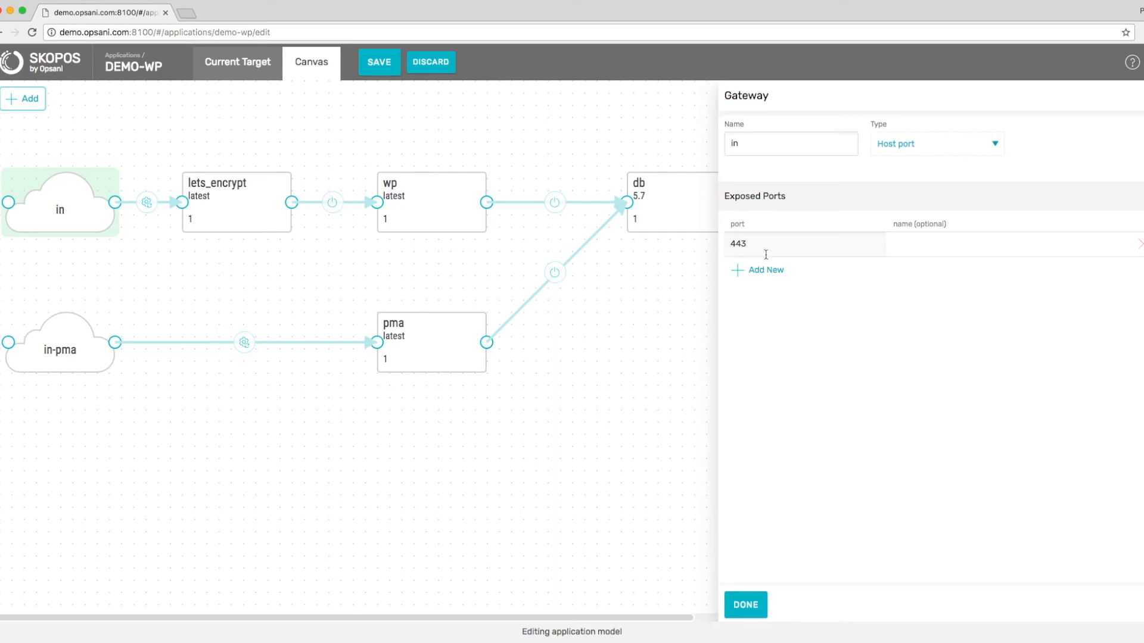
click(905, 246)
text(ssl)
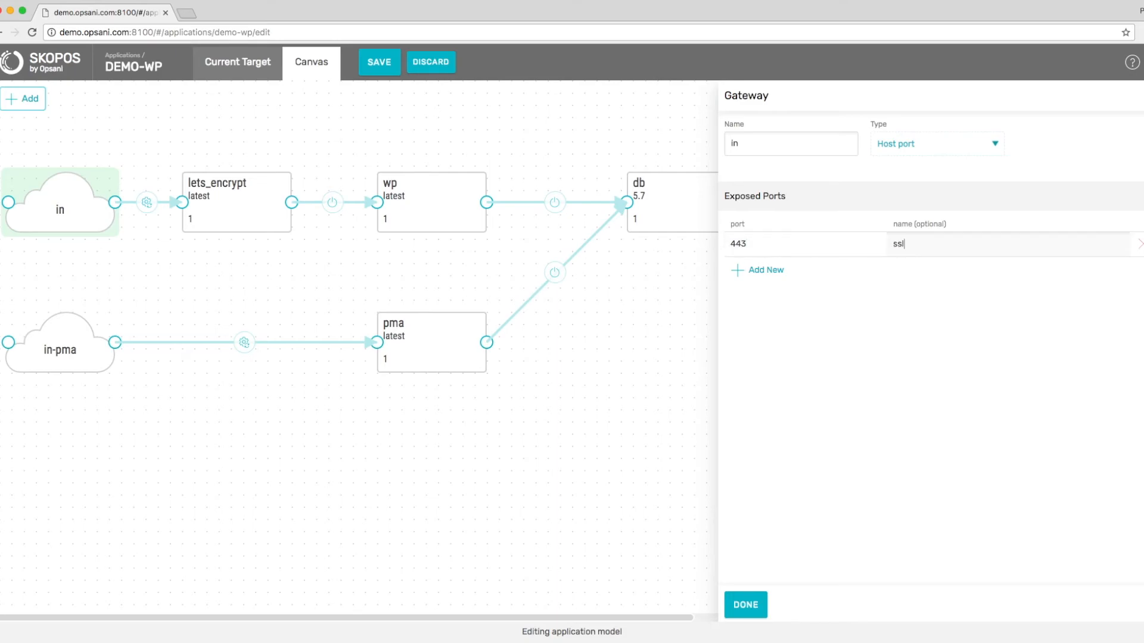
click(921, 280)
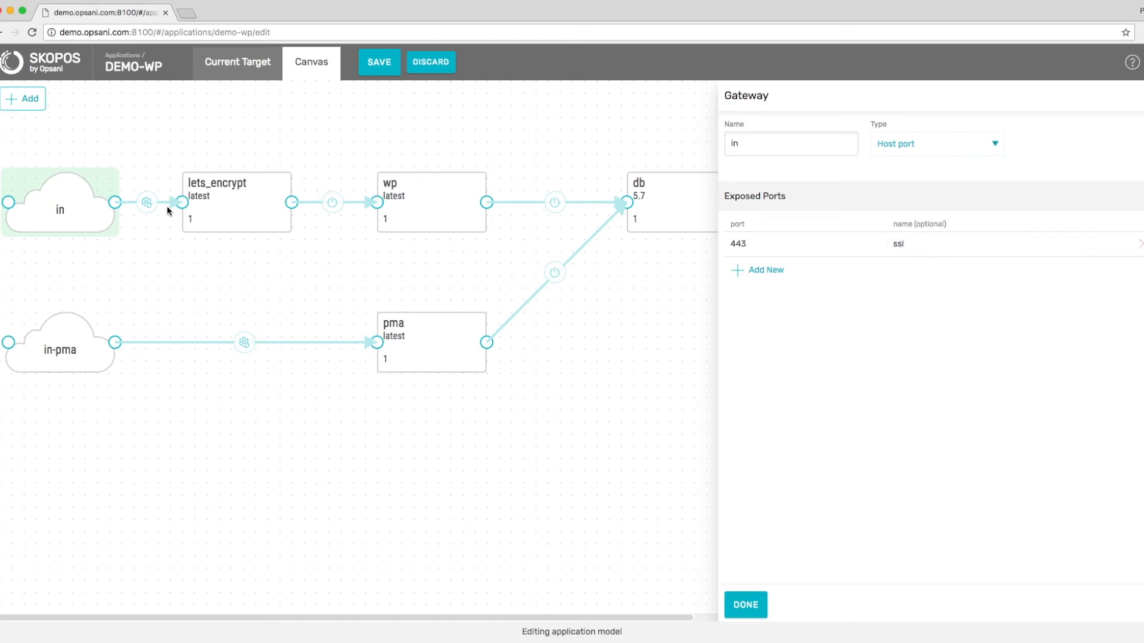
click(146, 204)
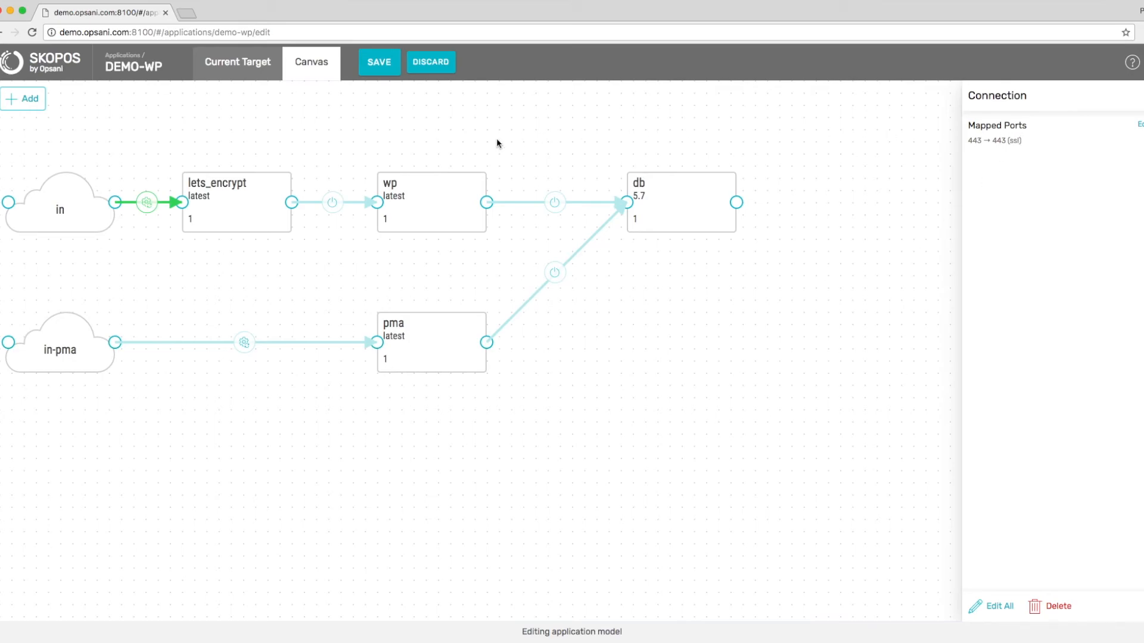
click(479, 148)
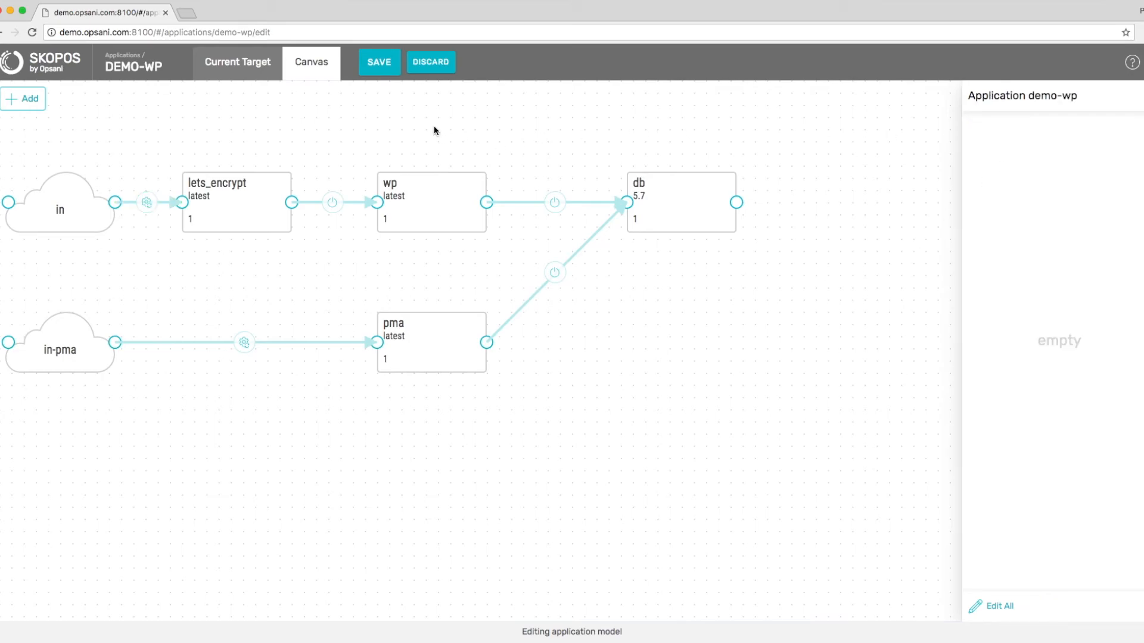
Save the demo-wp model, review the lets_encrypt plan step, and start deploying the new version.
click(379, 75)
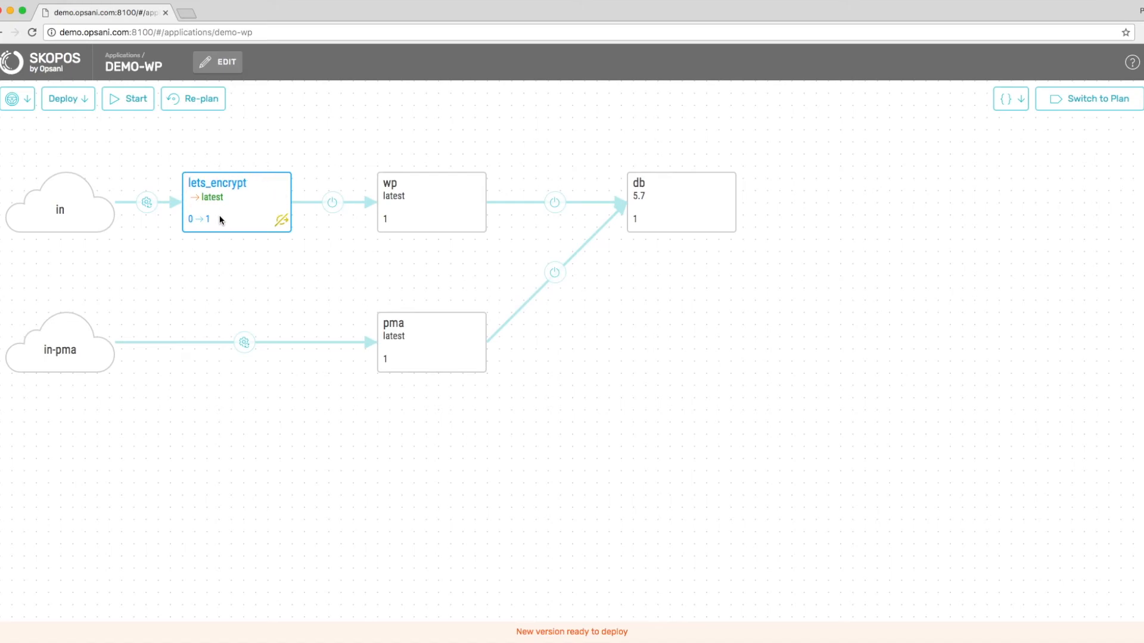
click(1084, 102)
click(254, 282)
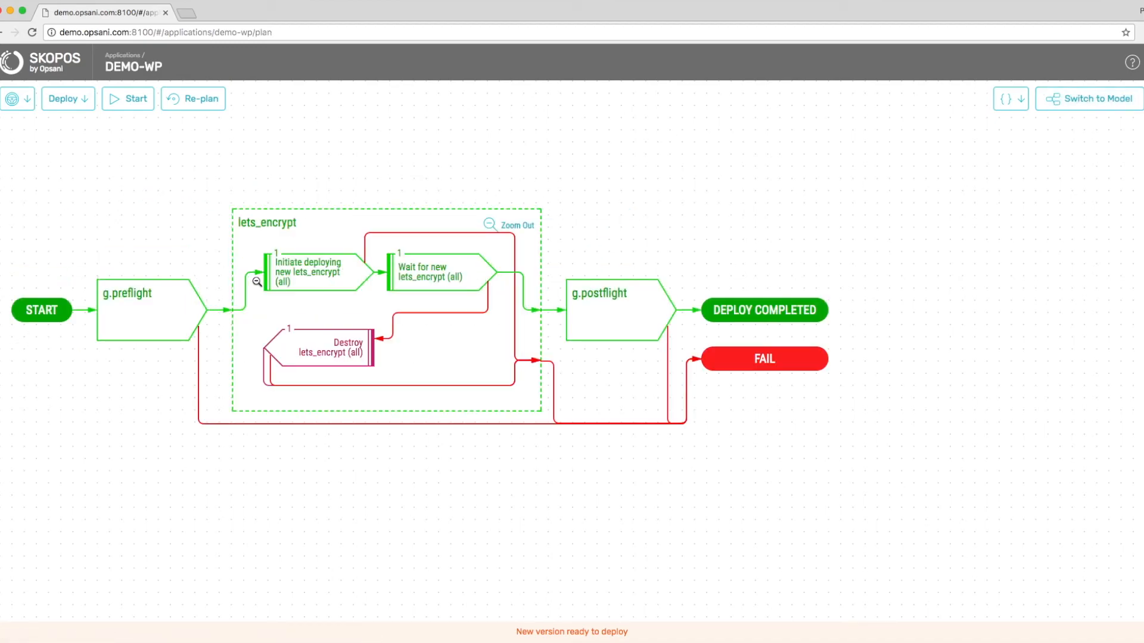
click(1088, 100)
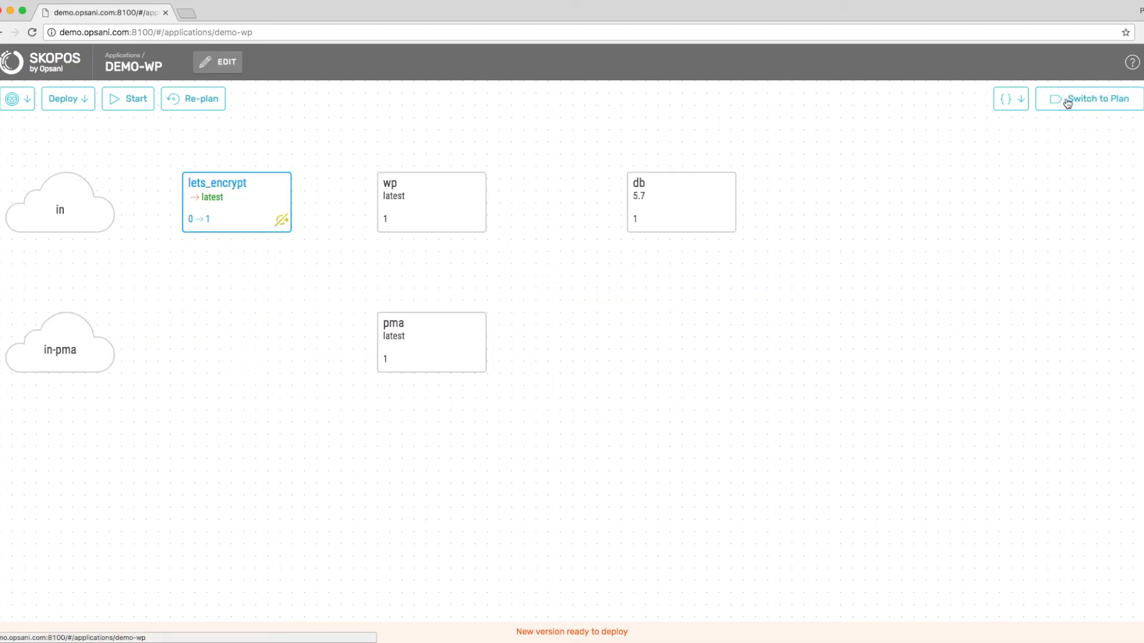
click(113, 102)
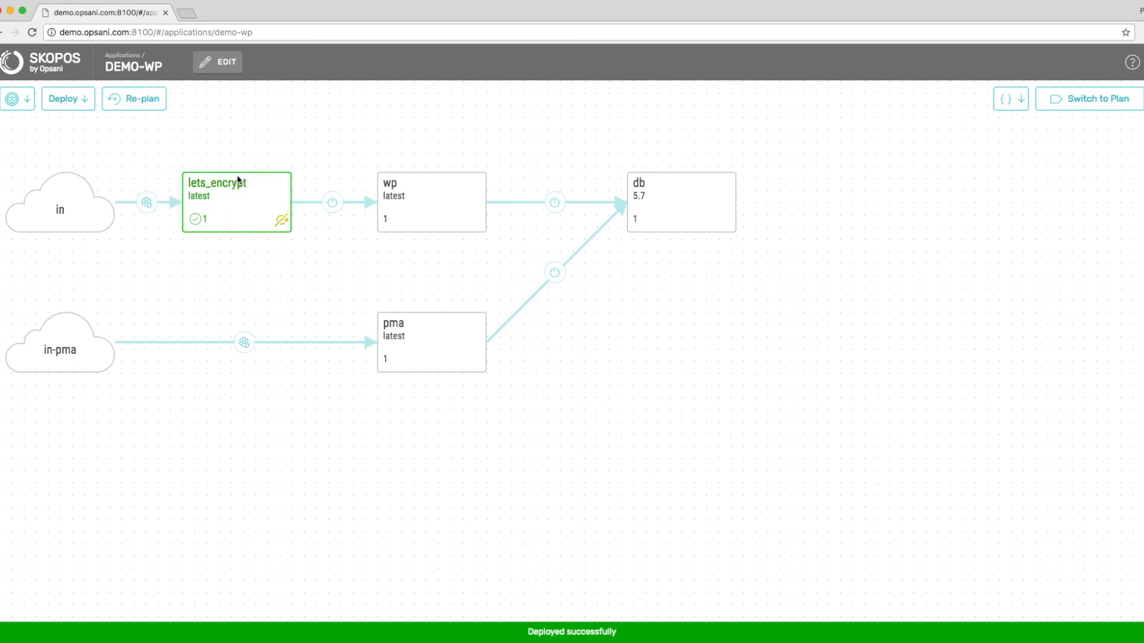
Find the Server ready line in the lets_encrypt logs, then bring the other browser window forward.
click(240, 204)
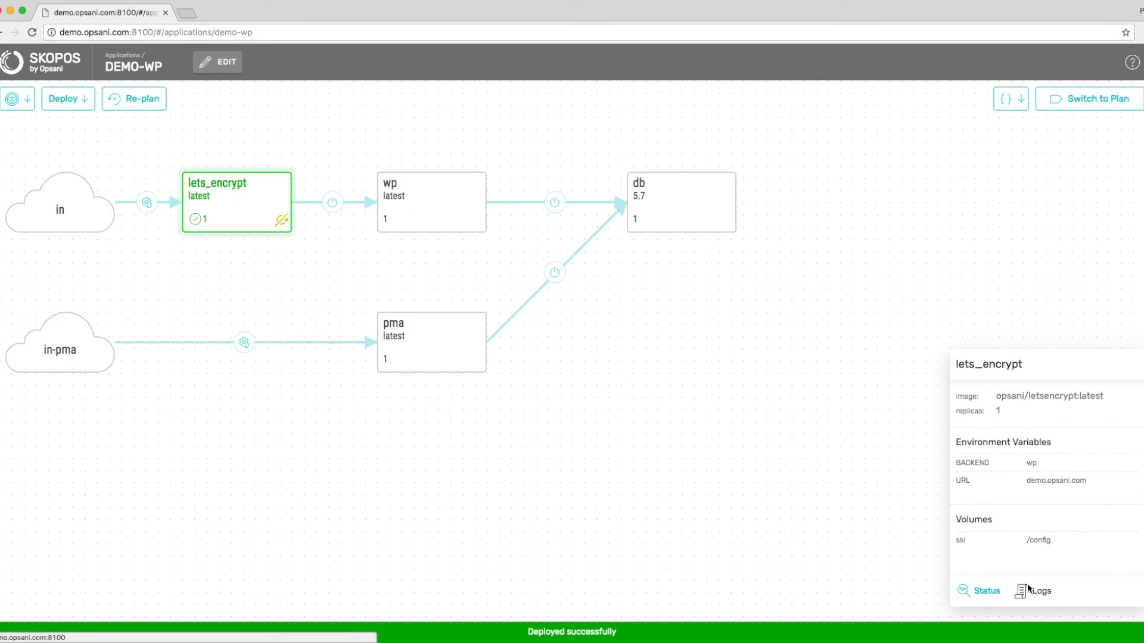
click(1027, 590)
scroll(409, 410, down, 6)
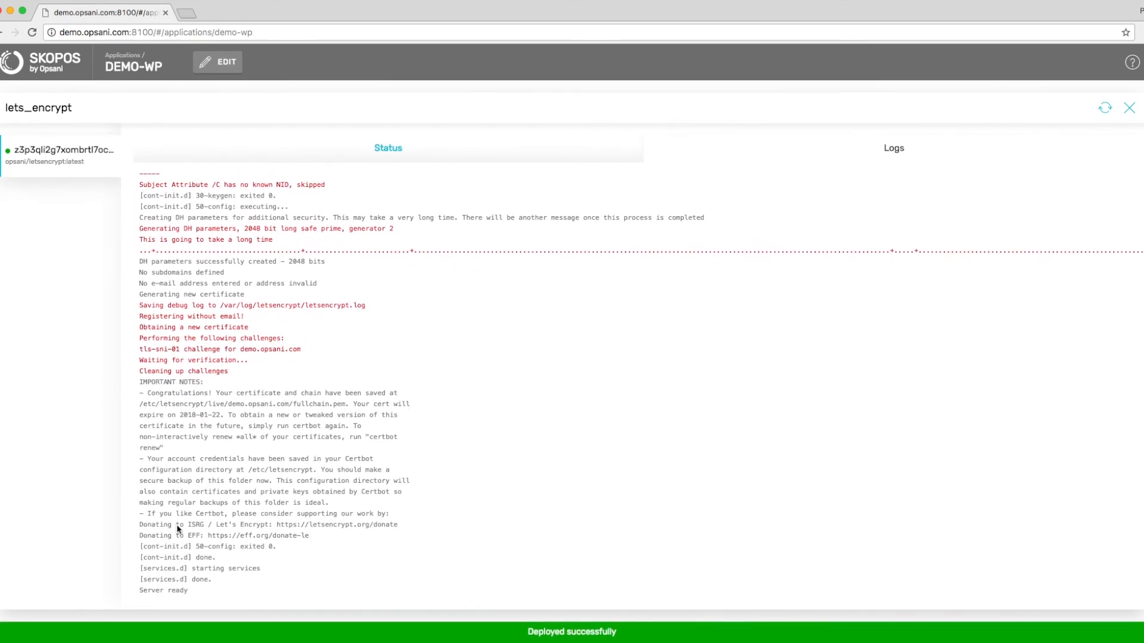
triple_click(165, 593)
click(1131, 109)
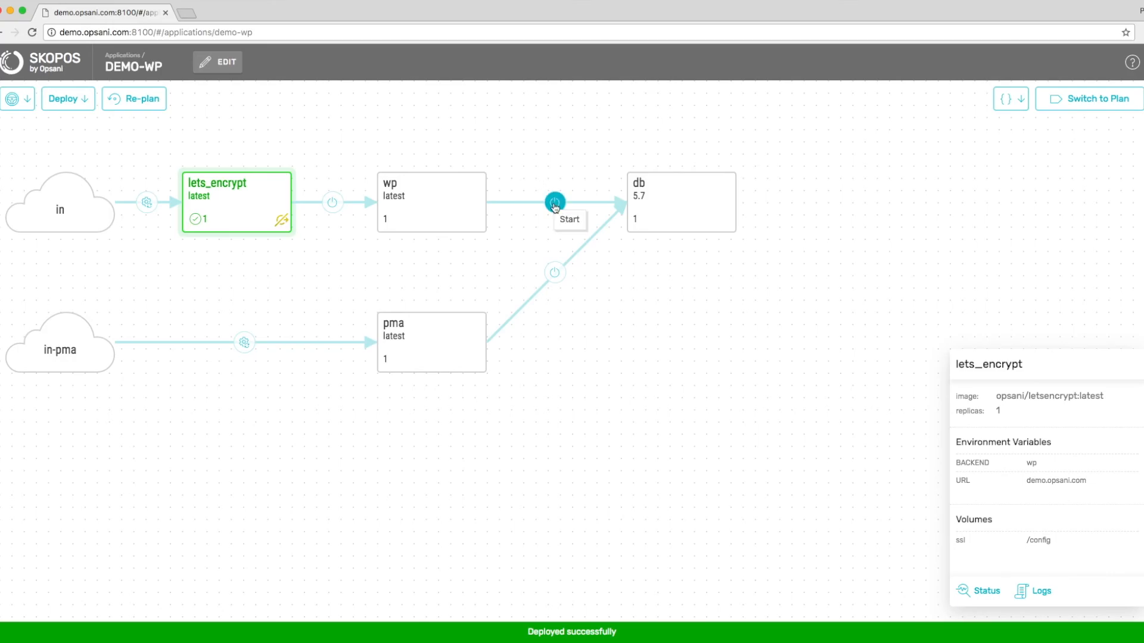
key(super+Tab)
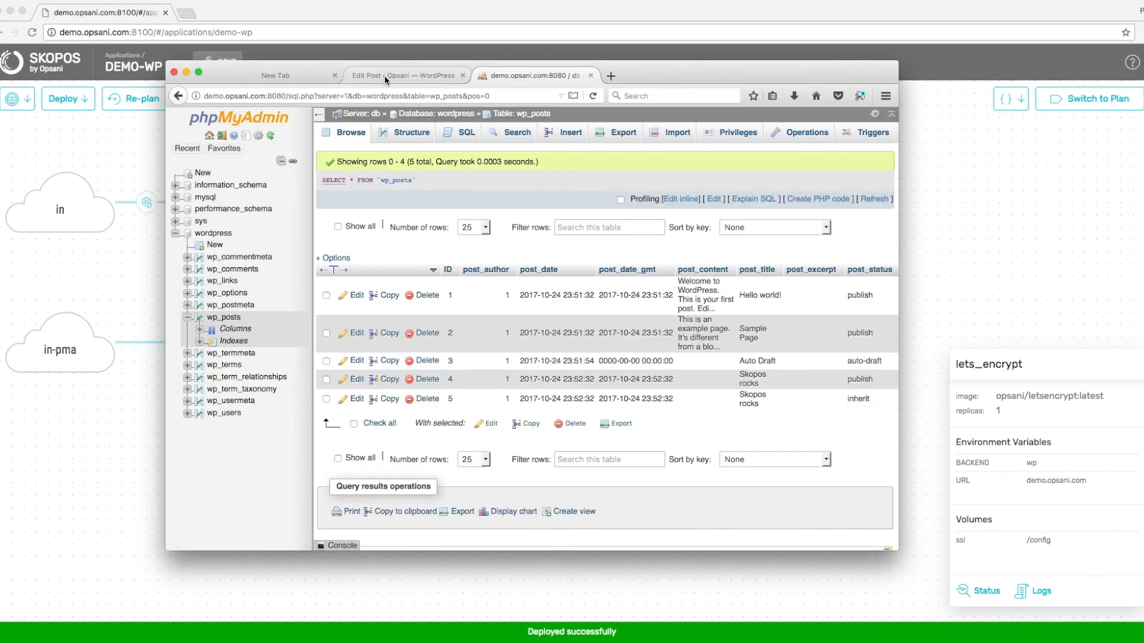
Reload the WordPress Edit Post page over https and sign back in with the saved login.
click(385, 77)
click(216, 95)
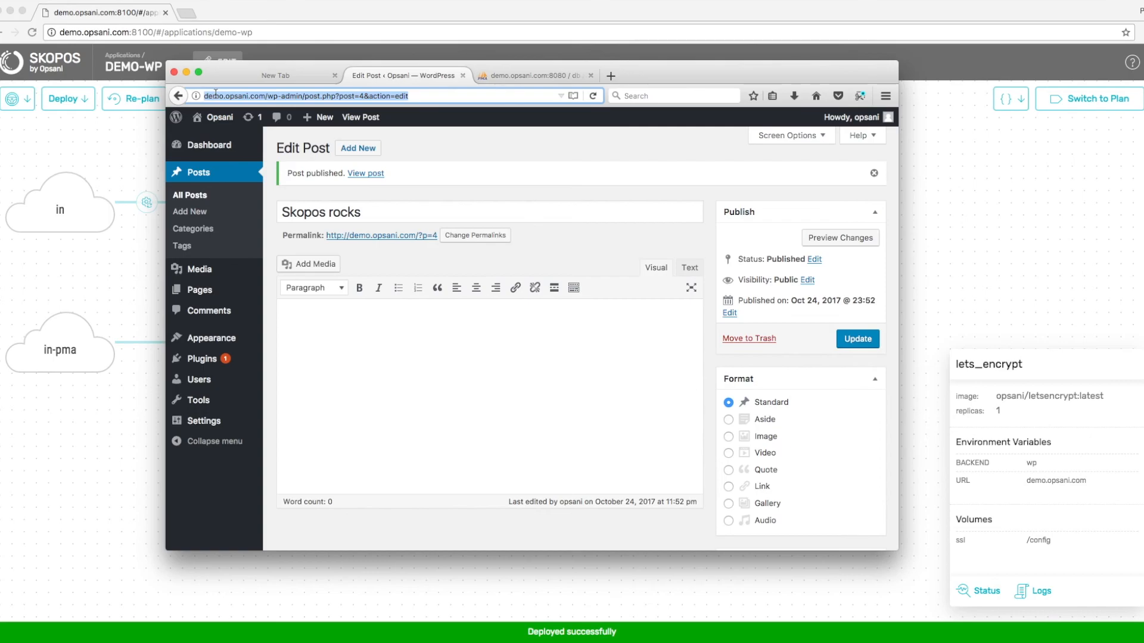
key(Home)
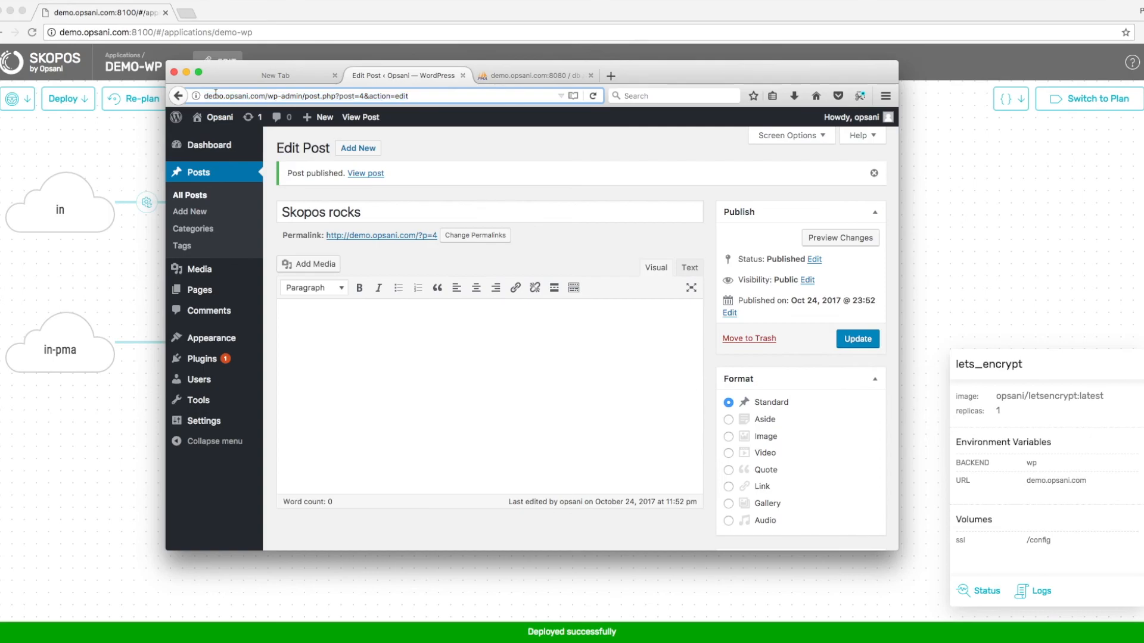
text(https://)
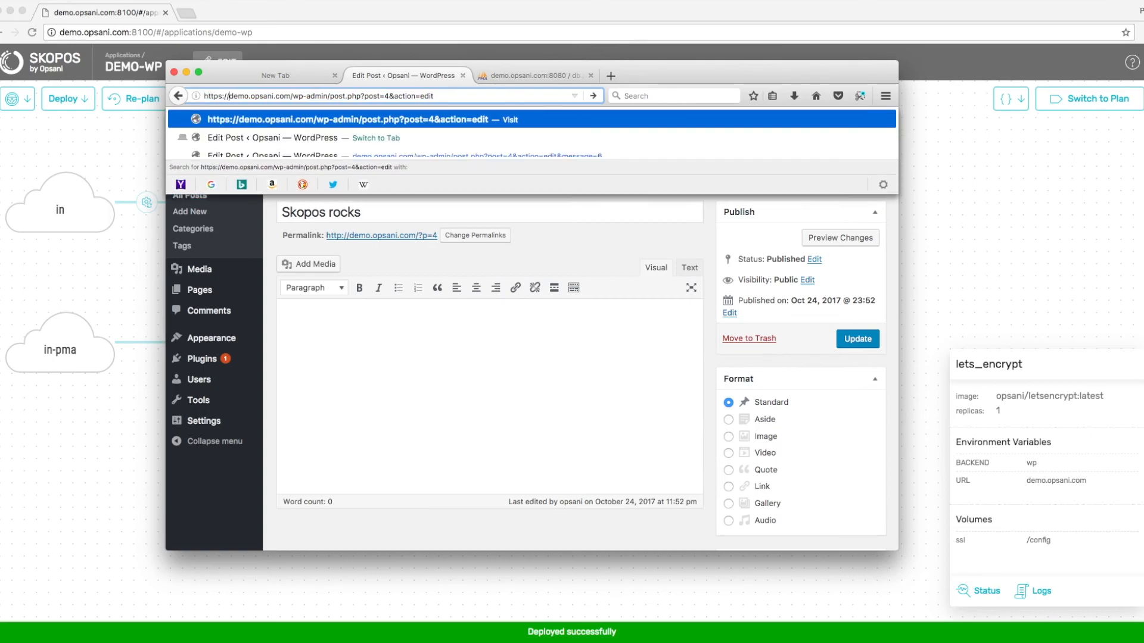
key(Return)
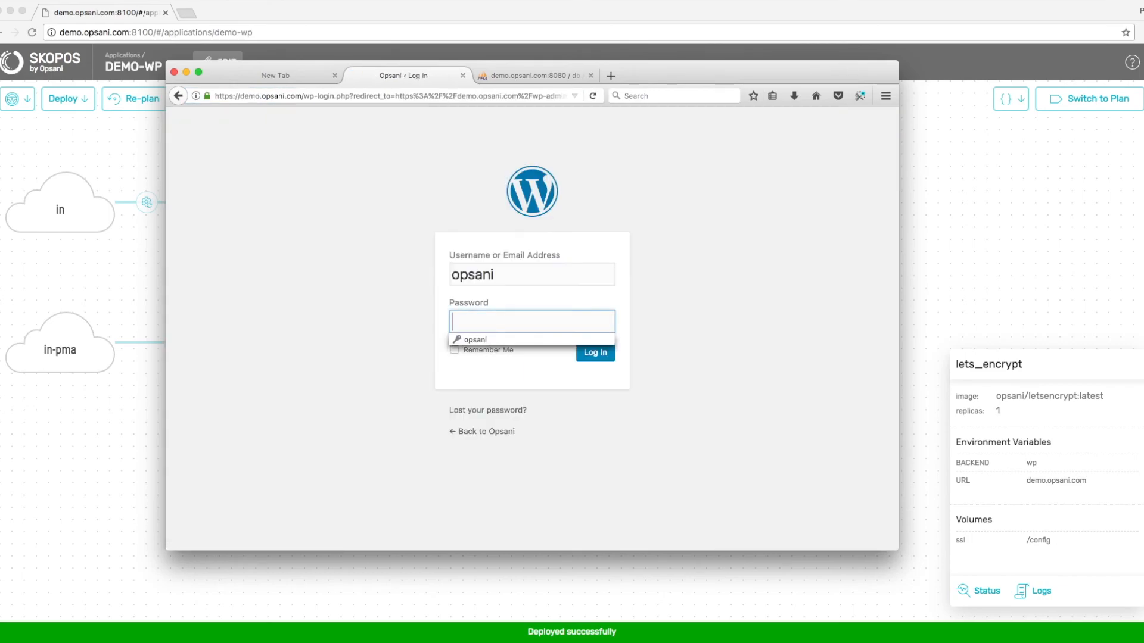
click(513, 339)
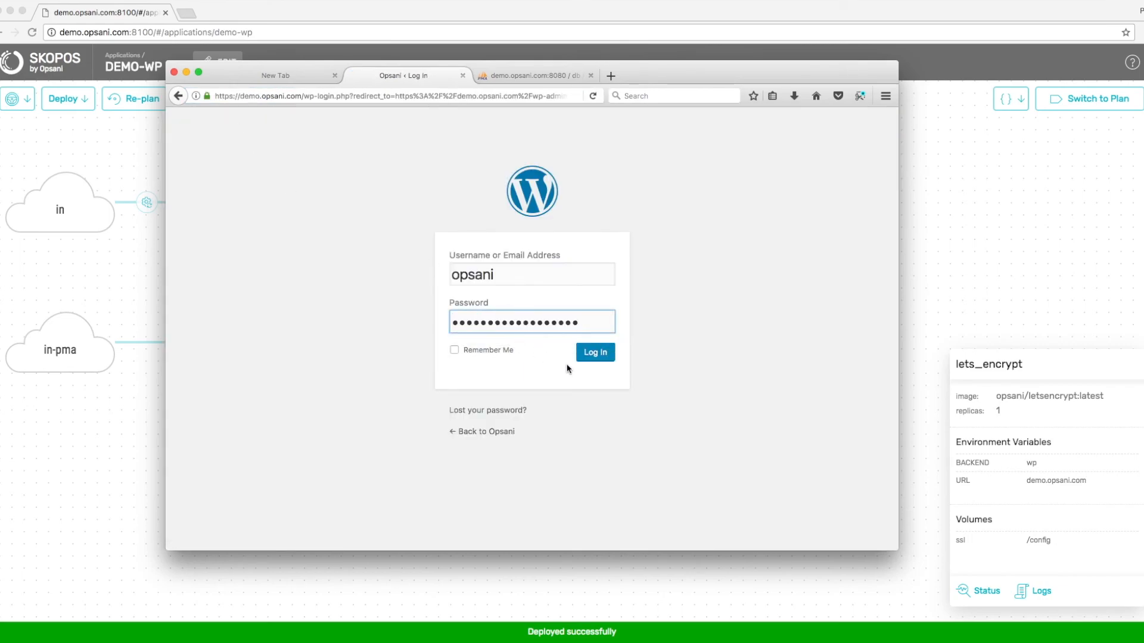
key(Return)
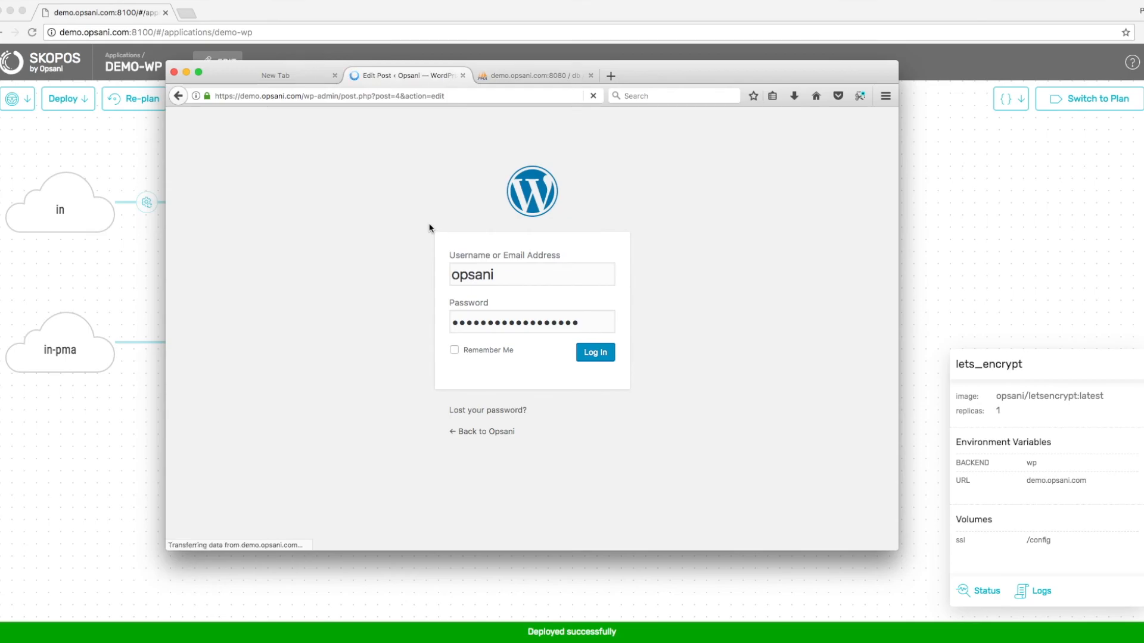
Confirm the site certificate is verified by Let's Encrypt, then return to Skopos.
click(208, 96)
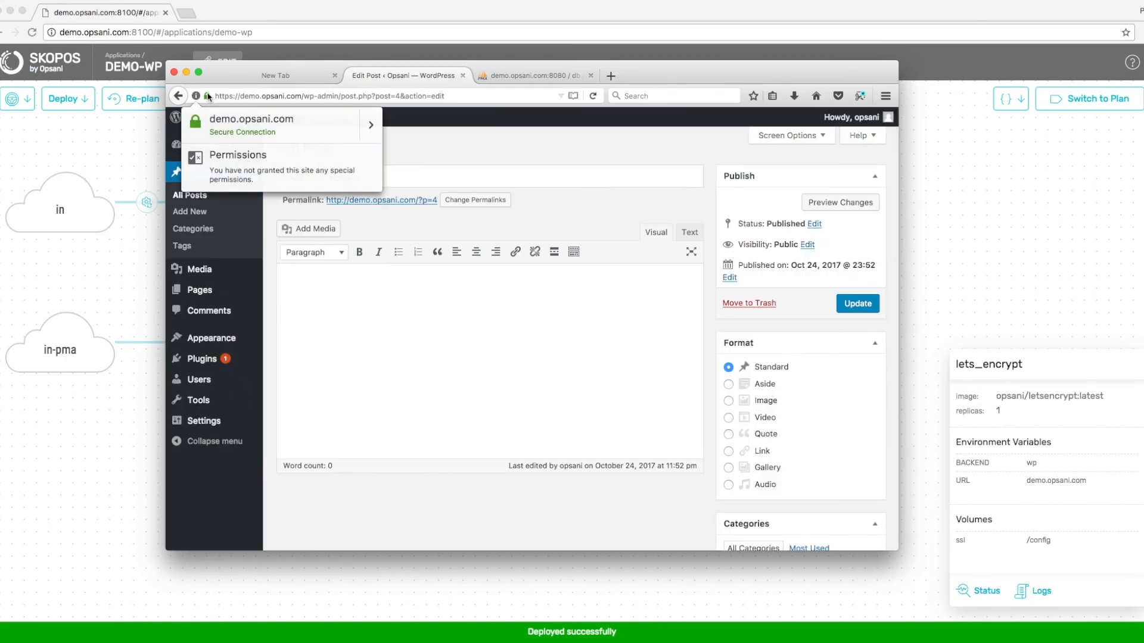
click(371, 125)
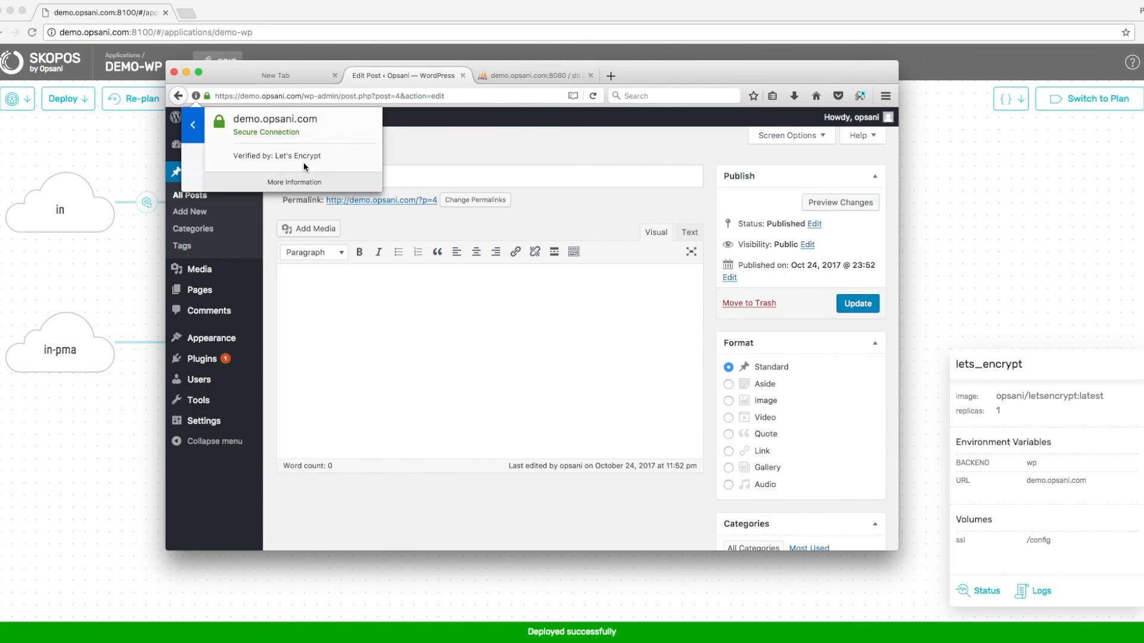
click(113, 156)
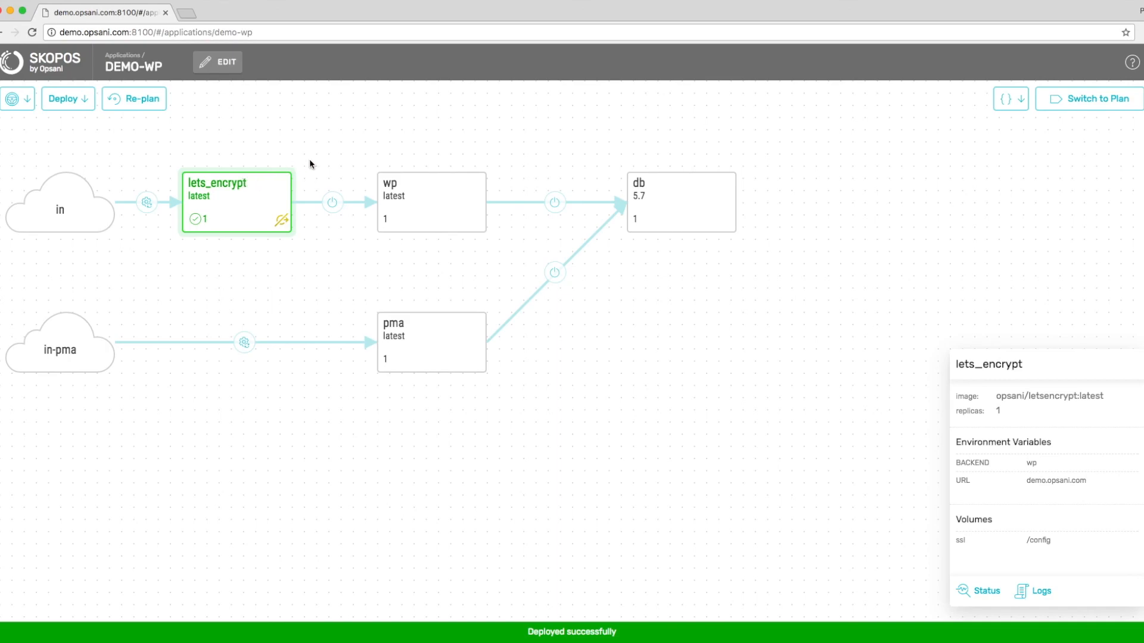
Enter and cancel edit mode, review the demo-wp compose file, then return to Applications.
click(222, 67)
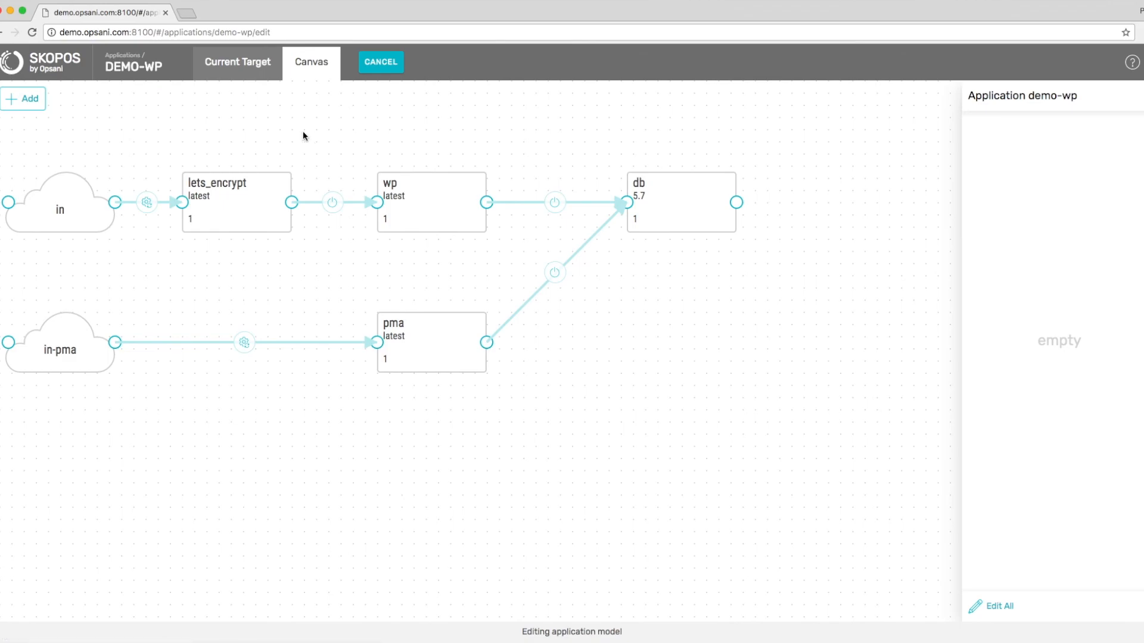
click(383, 67)
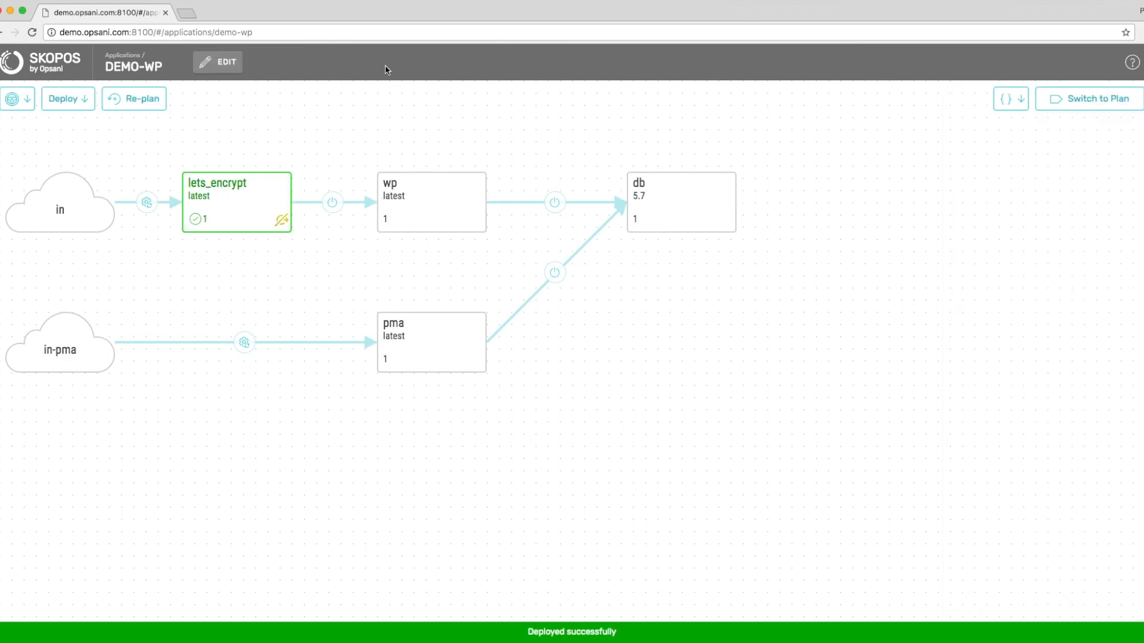
click(1018, 109)
click(975, 181)
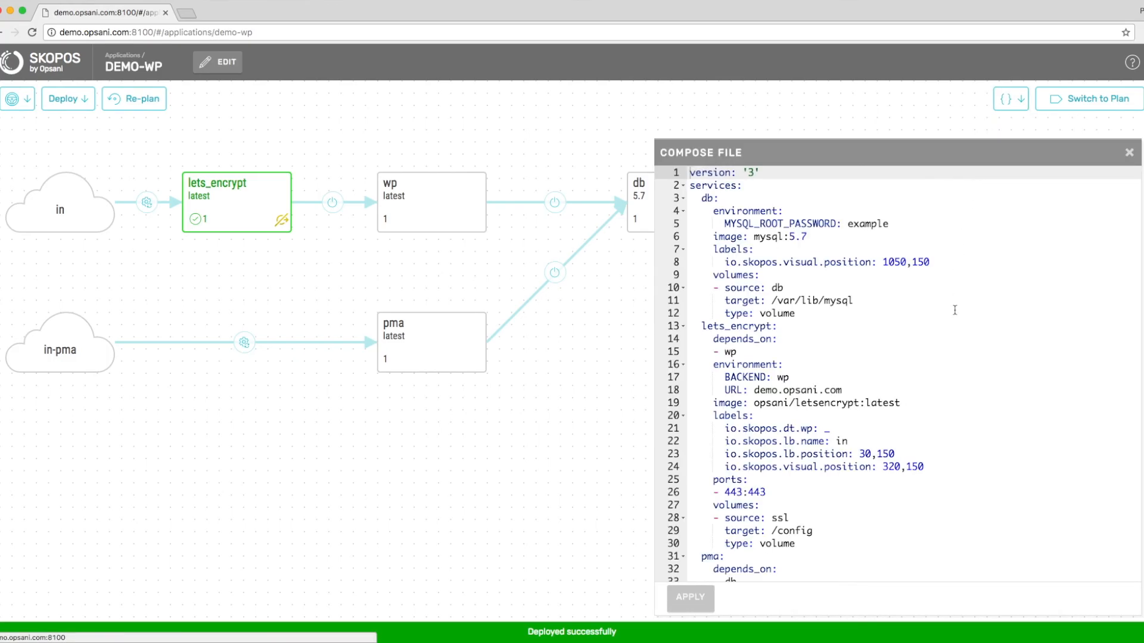
scroll(955, 293, down, 2)
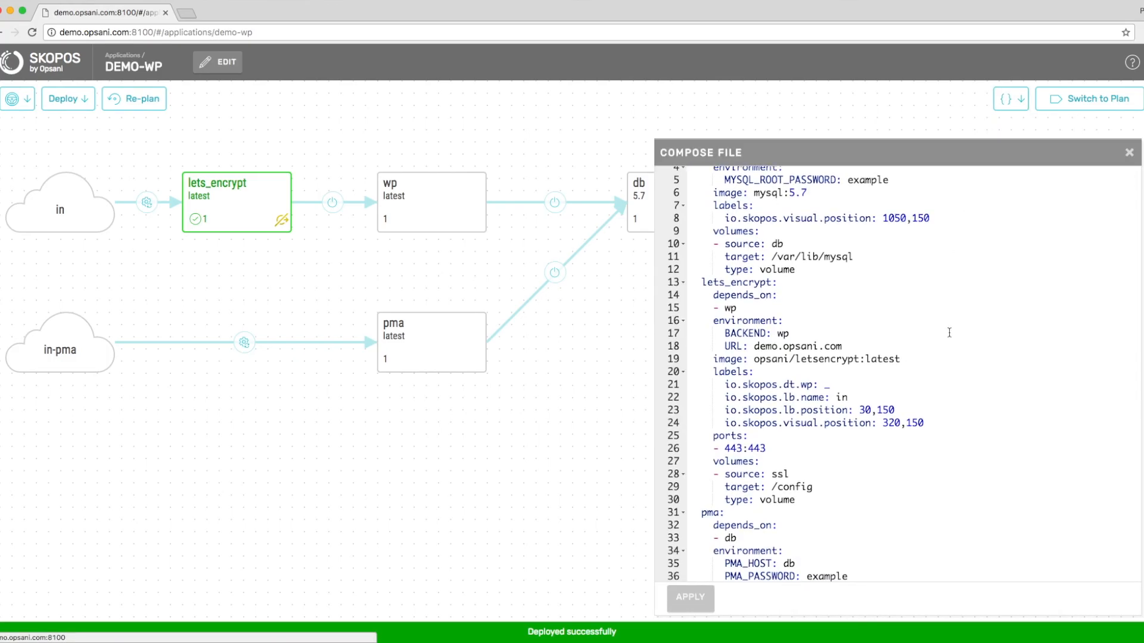
click(1129, 153)
click(122, 55)
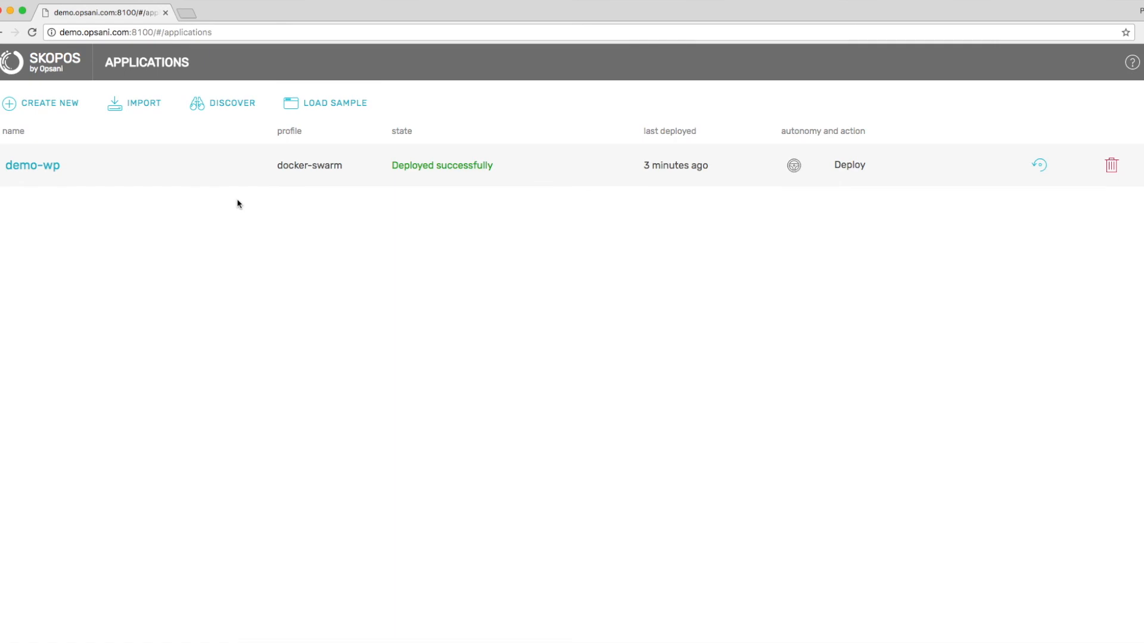
Cancel the Docker Compose import dialog, then show About Skopos with version 0.15.0-dev.500 BETA.
click(131, 104)
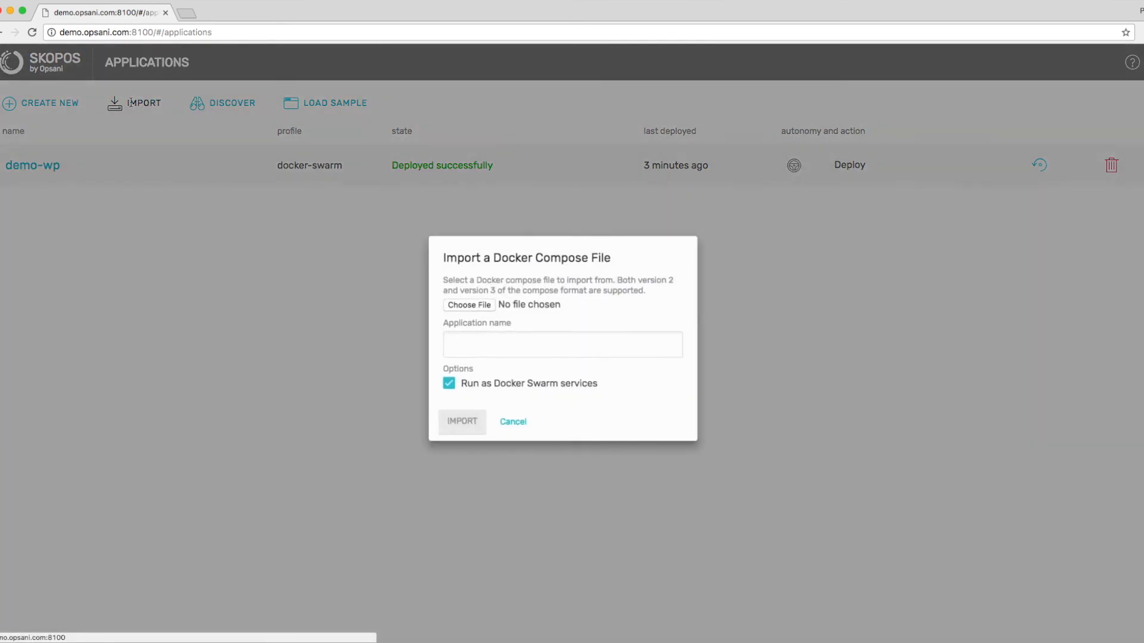
click(518, 429)
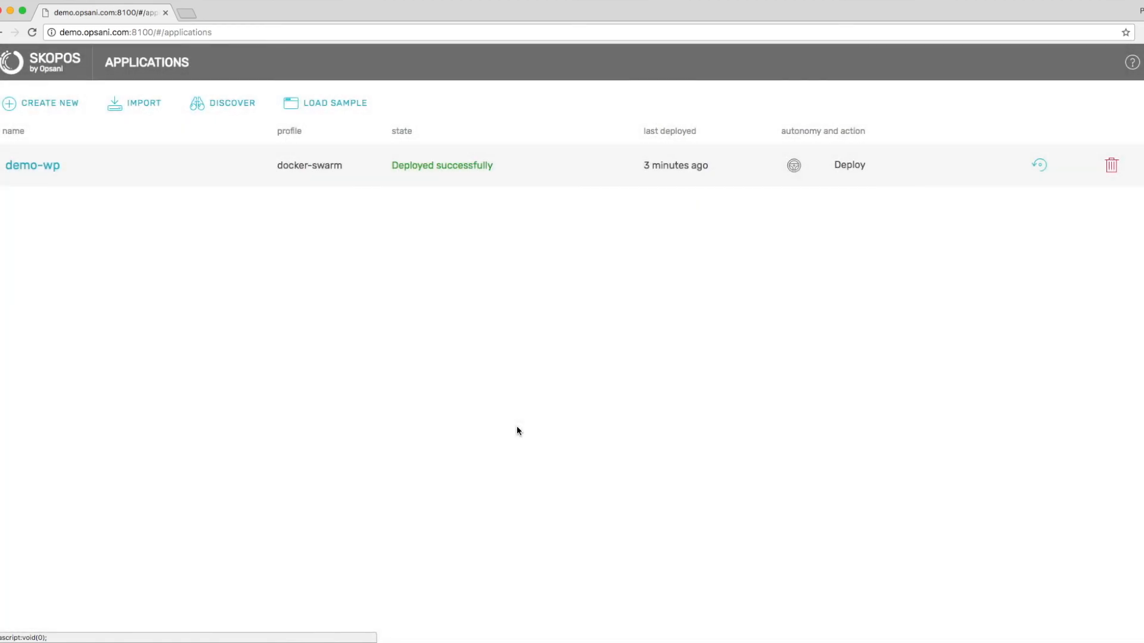
click(1132, 64)
click(1066, 172)
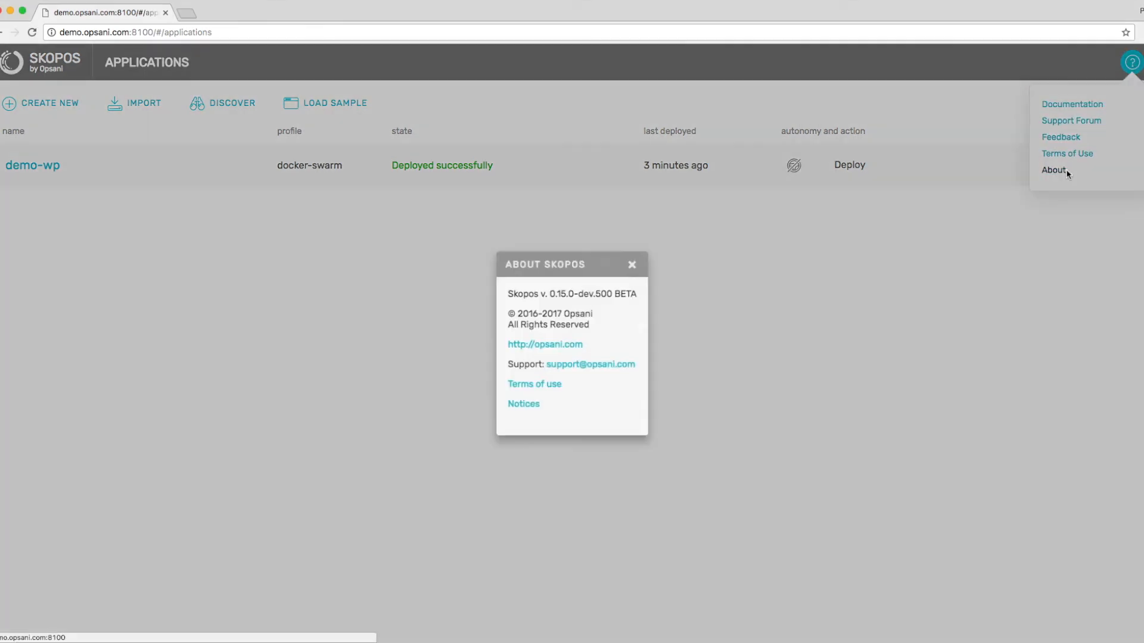